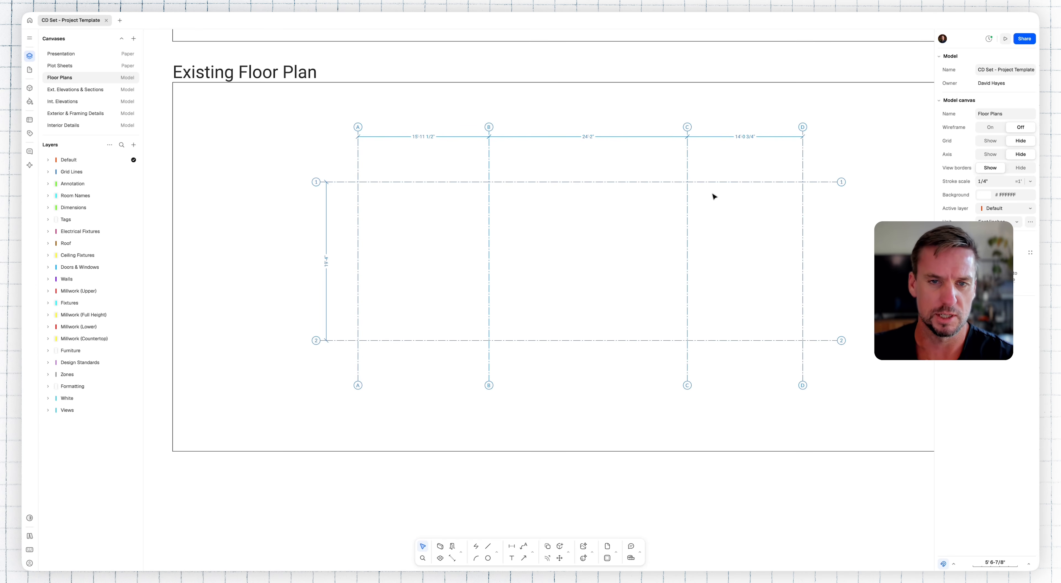
# Step: Import the PDF floor plan Main Level.pdf from the Desktop into the Floor Plans canvas
pyautogui.scroll(-5, 653, 209)
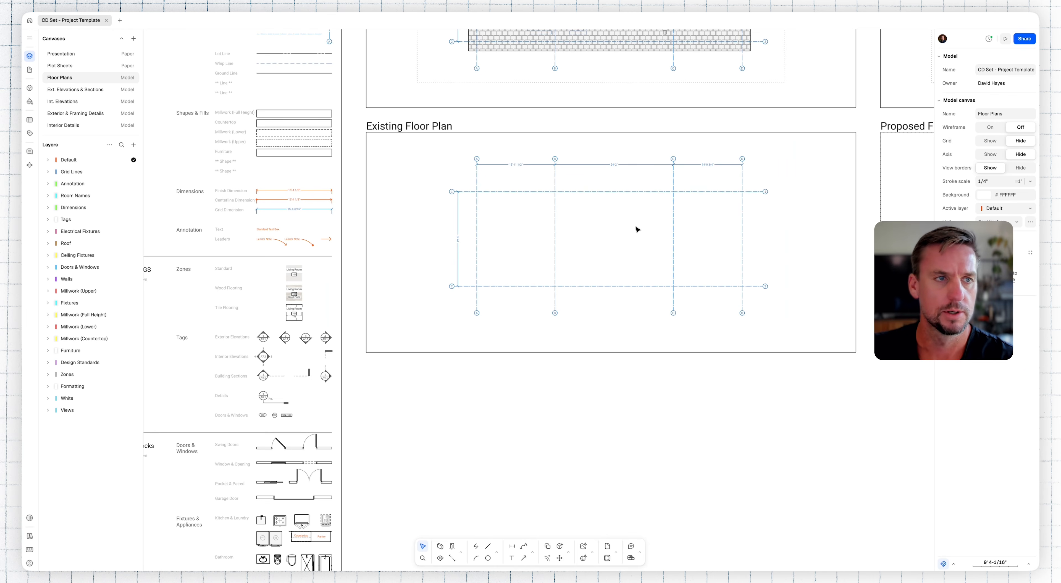
pyautogui.scroll(-3, 636, 230)
pyautogui.click(29, 39)
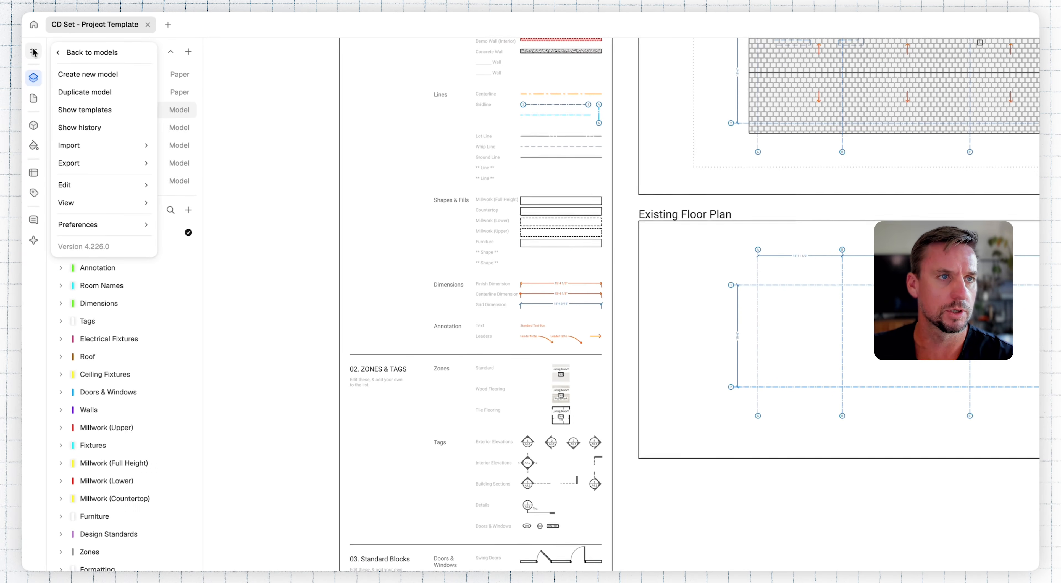
pyautogui.moveTo(67, 101)
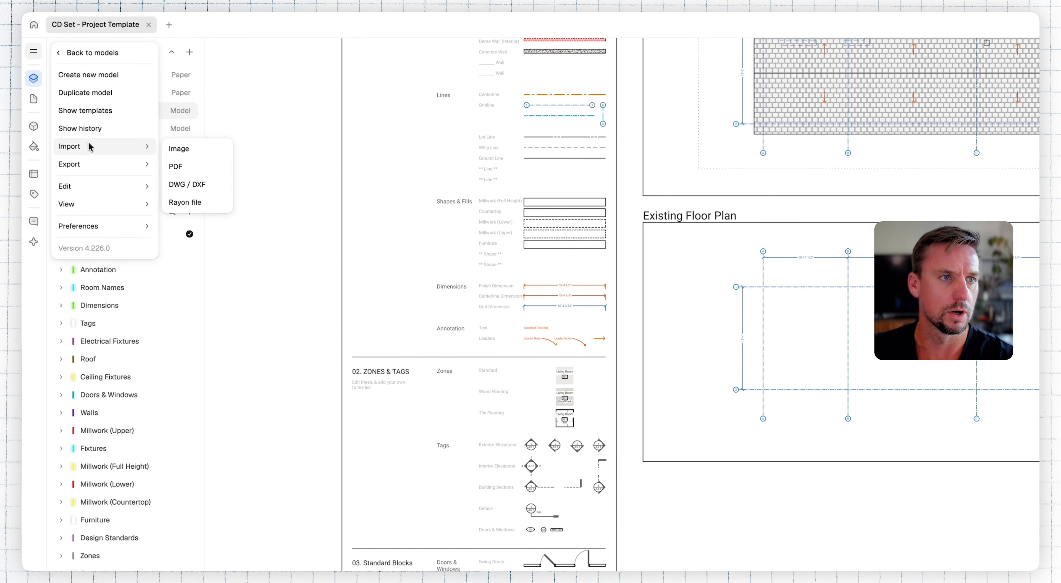
pyautogui.click(181, 167)
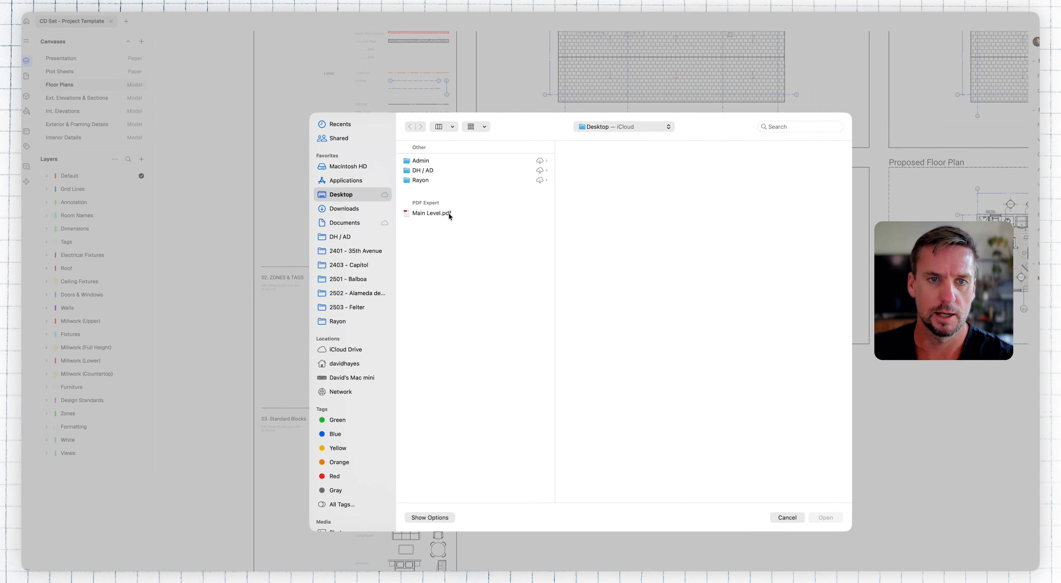
pyautogui.click(593, 285)
pyautogui.click(759, 468)
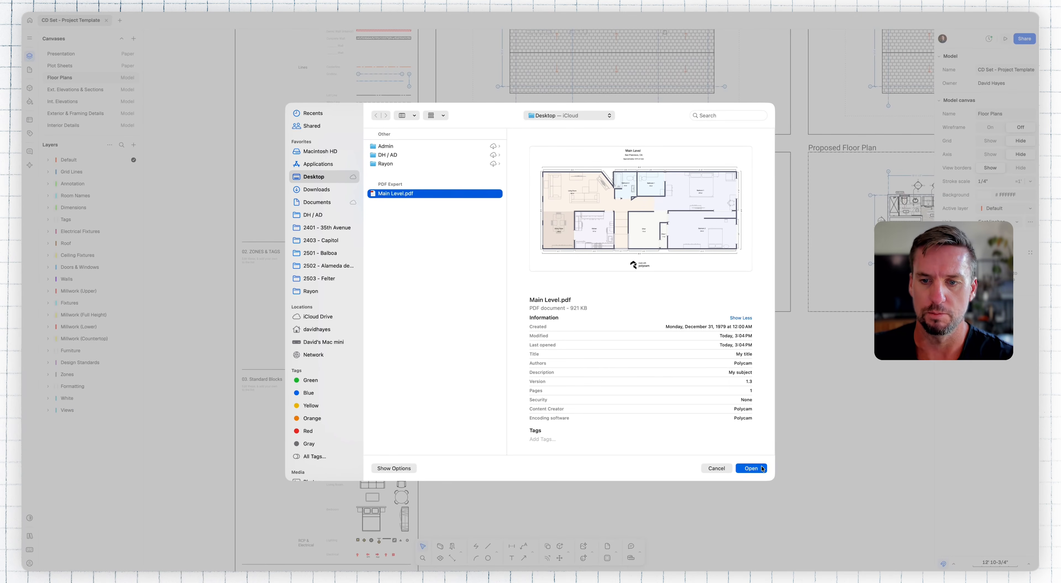
pyautogui.click(692, 508)
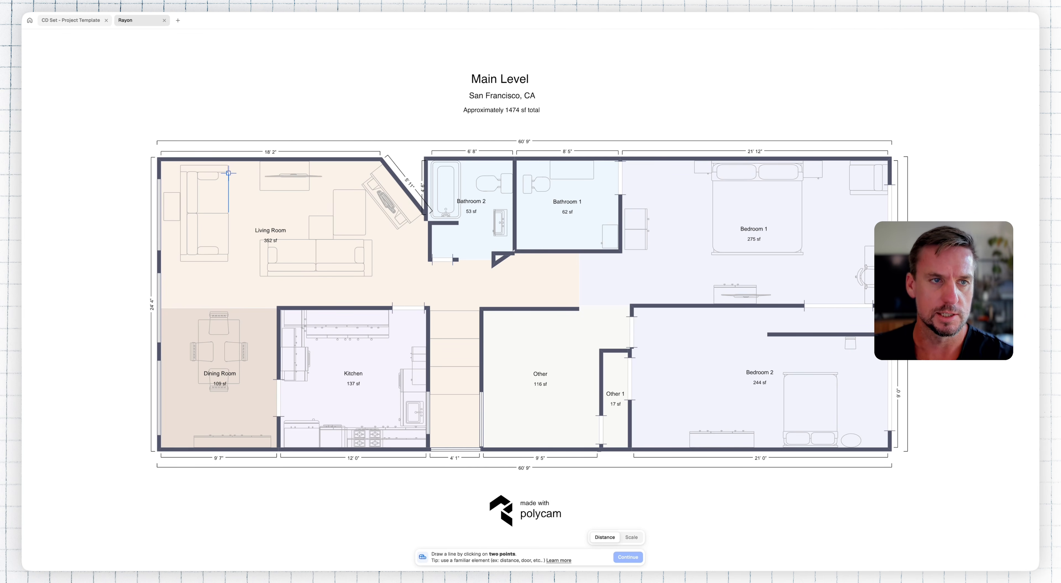
# Step: Calibrate the PDF's scale by picking both ends of its overall width dimension and setting the distance to 60' 9" in feet/inches
pyautogui.click(157, 142)
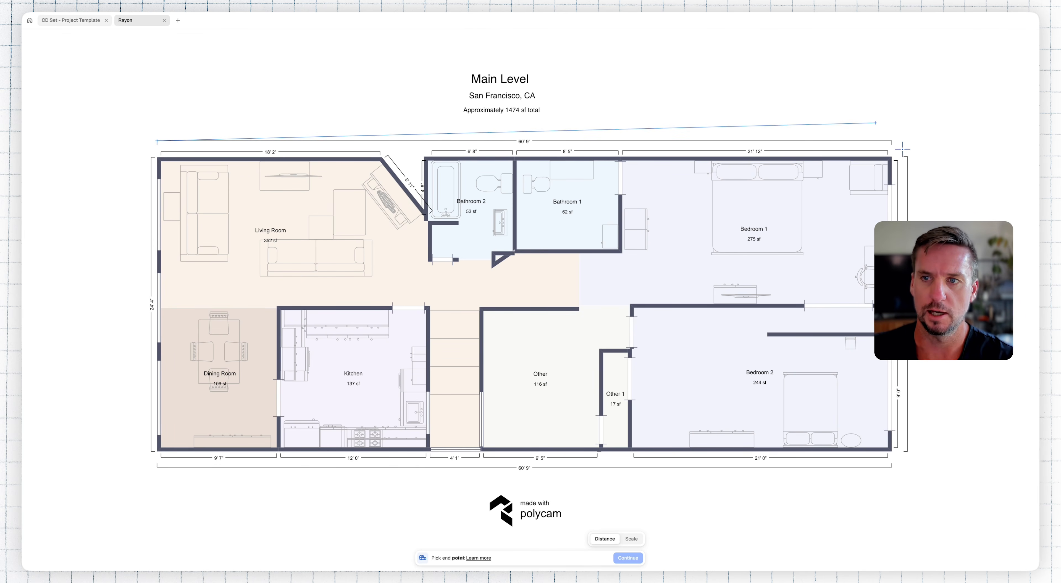
pyautogui.click(892, 141)
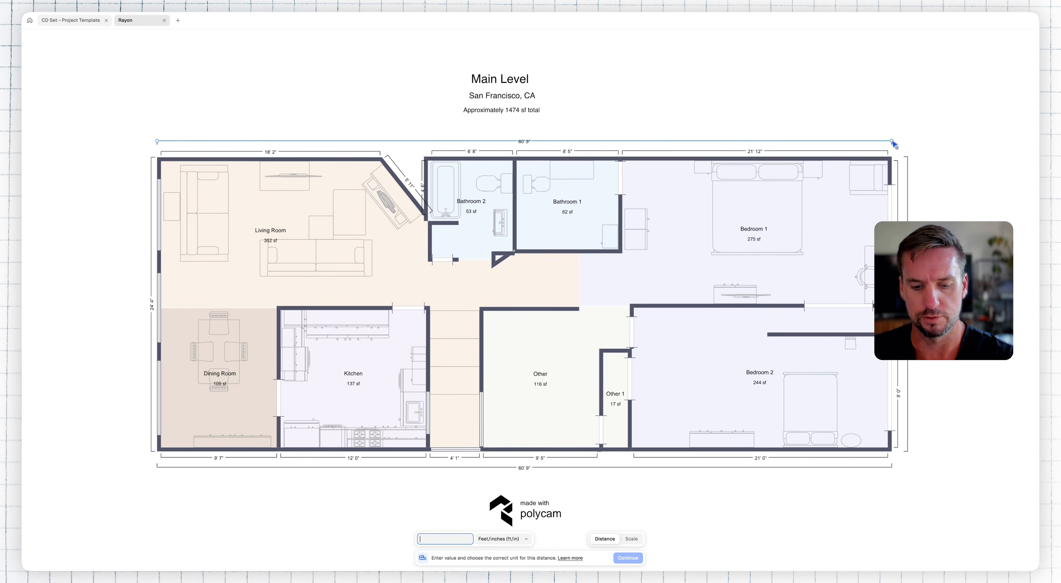
pyautogui.write('60\' 9"')
pyautogui.press('Tab')
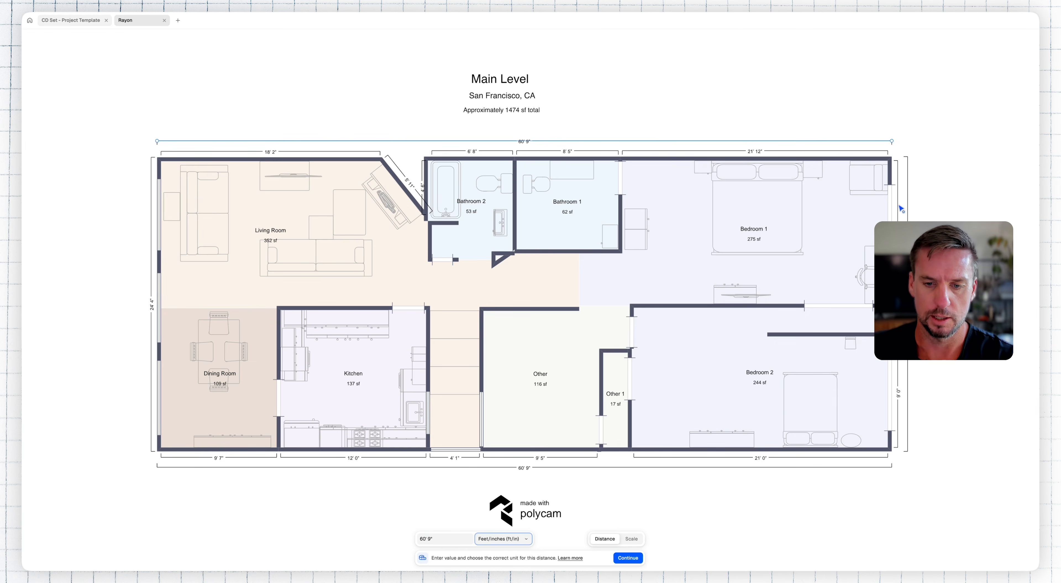
pyautogui.click(628, 559)
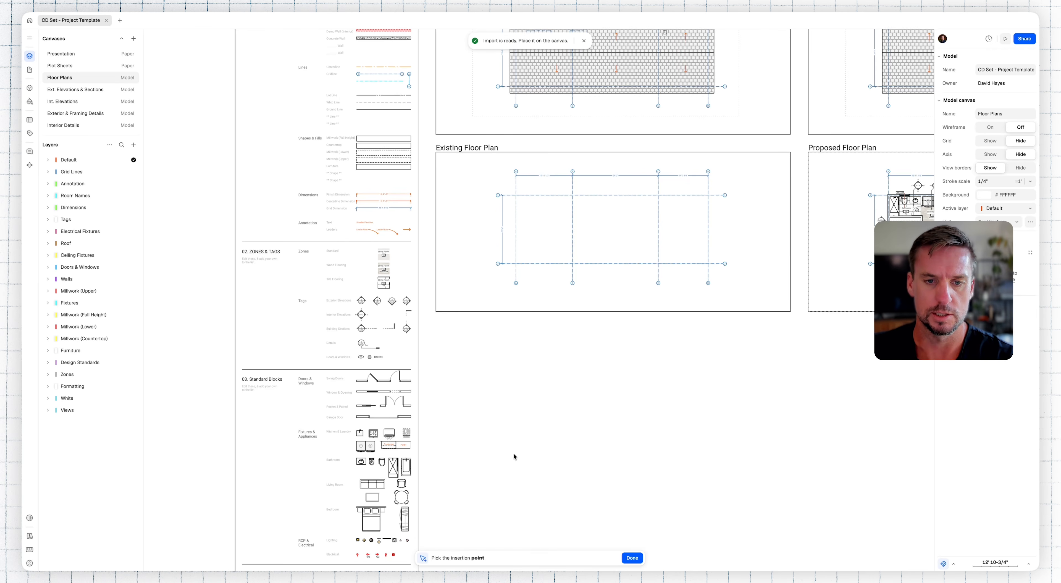
# Step: Place the imported plan on the canvas, move it directly below the Existing Floor Plan view, and deselect it
pyautogui.click(652, 440)
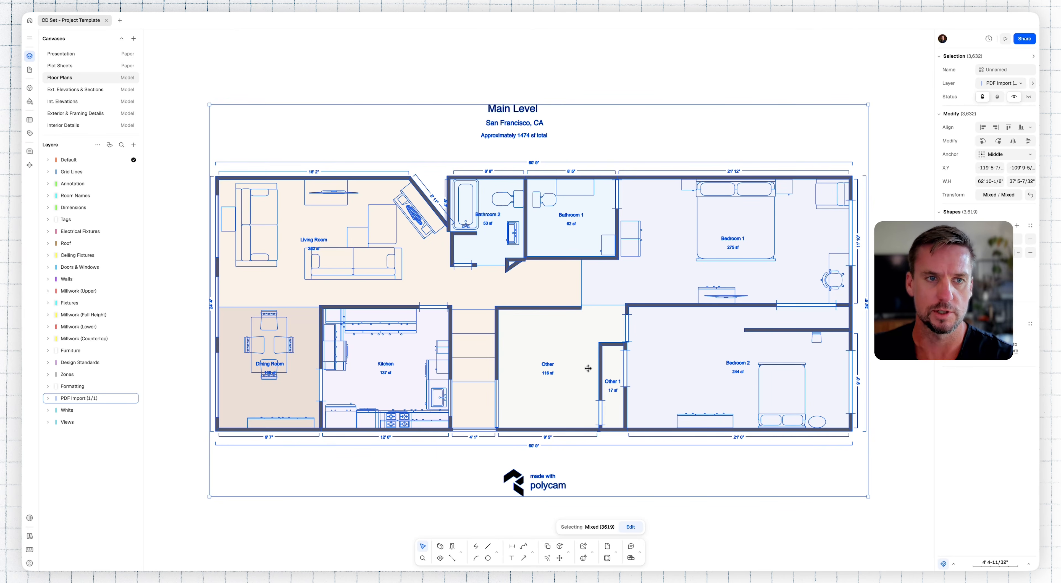
pyautogui.scroll(-10, 587, 371)
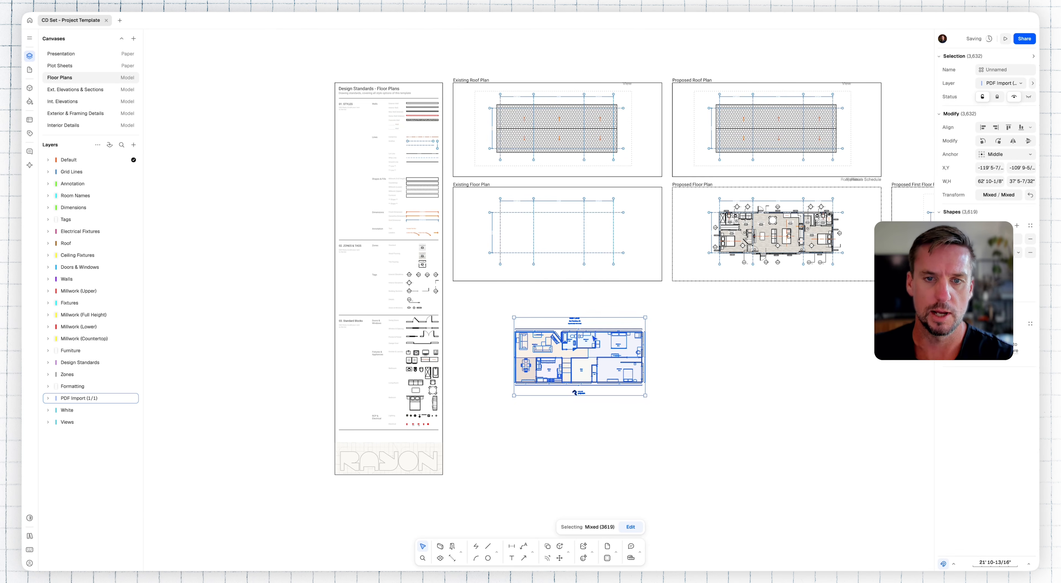
pyautogui.moveTo(602, 352); pyautogui.dragTo(574, 323)
pyautogui.scroll(2, 552, 266)
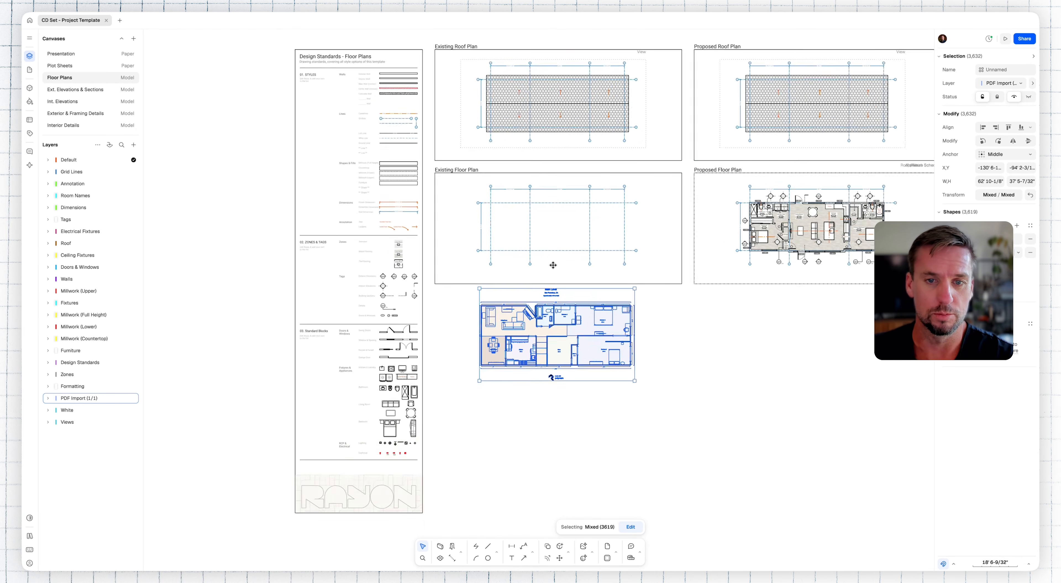
pyautogui.scroll(5, 552, 266)
pyautogui.scroll(-1, 562, 267)
pyautogui.press('Escape')
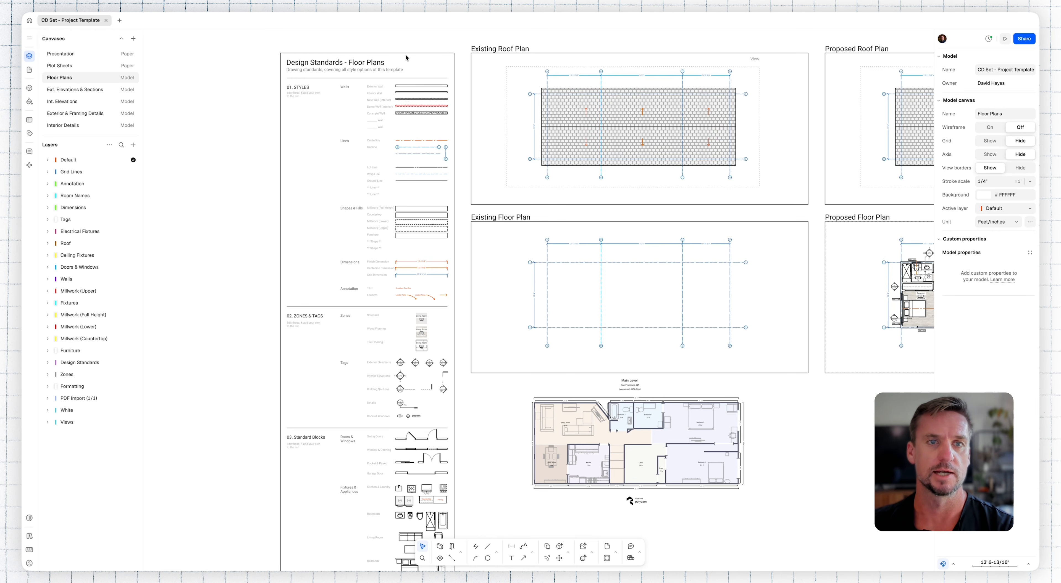
# Step: Examine the wall samples in the Design Standards sheet and the Interior Wall's style settings
pyautogui.keyDown('ctrl'); pyautogui.scroll(3, 386, 65); pyautogui.keyUp('ctrl')
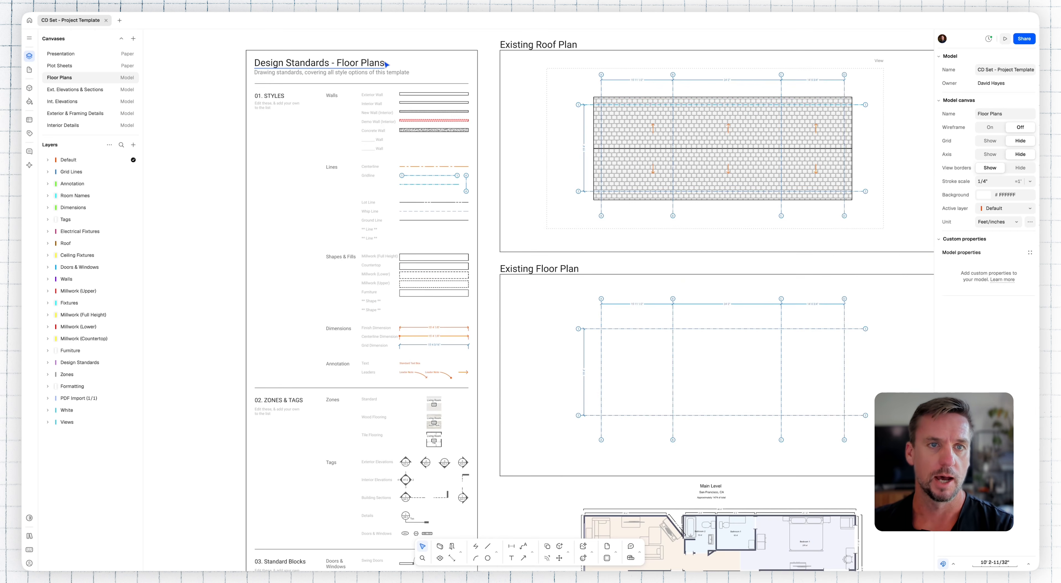
pyautogui.keyDown('ctrl'); pyautogui.scroll(5, 386, 64); pyautogui.keyUp('ctrl')
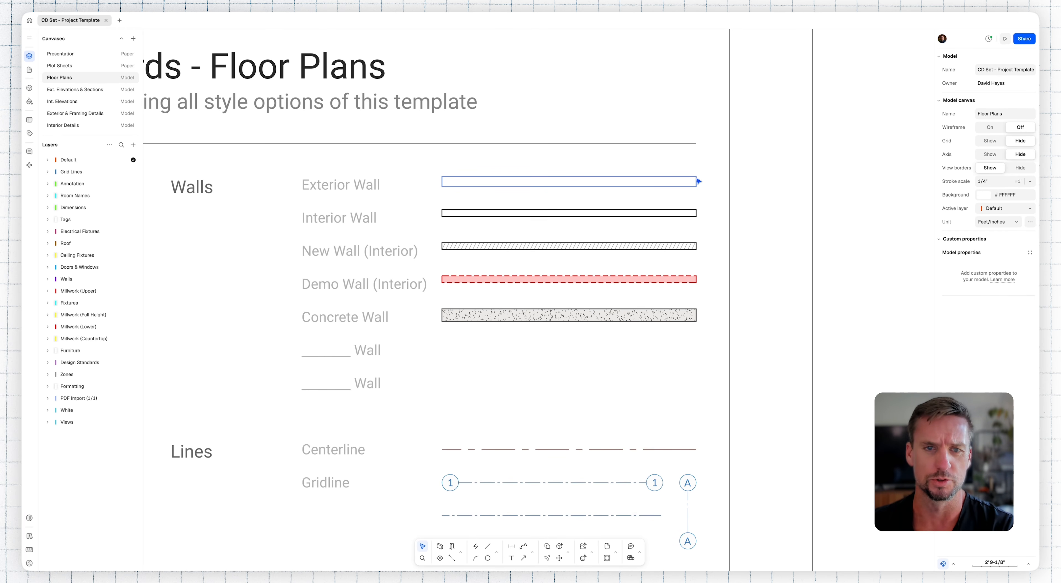
pyautogui.click(682, 213)
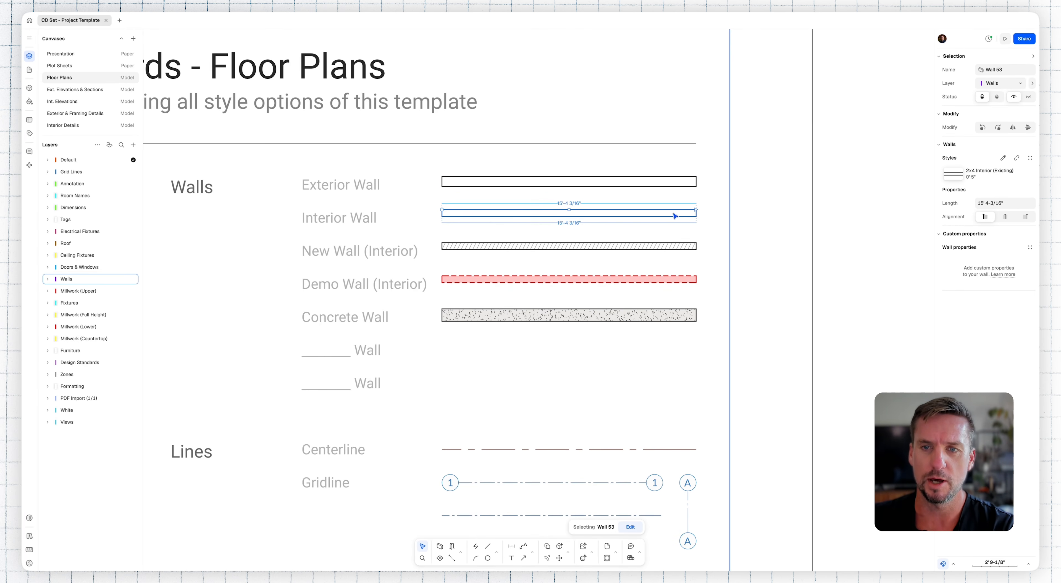
pyautogui.moveTo(1014, 180)
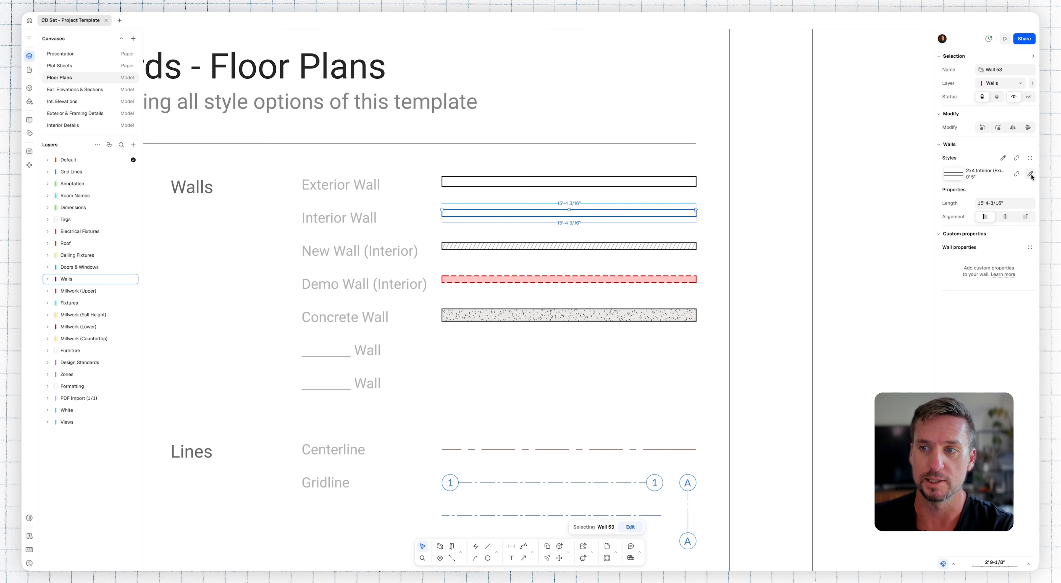
pyautogui.click(1030, 174)
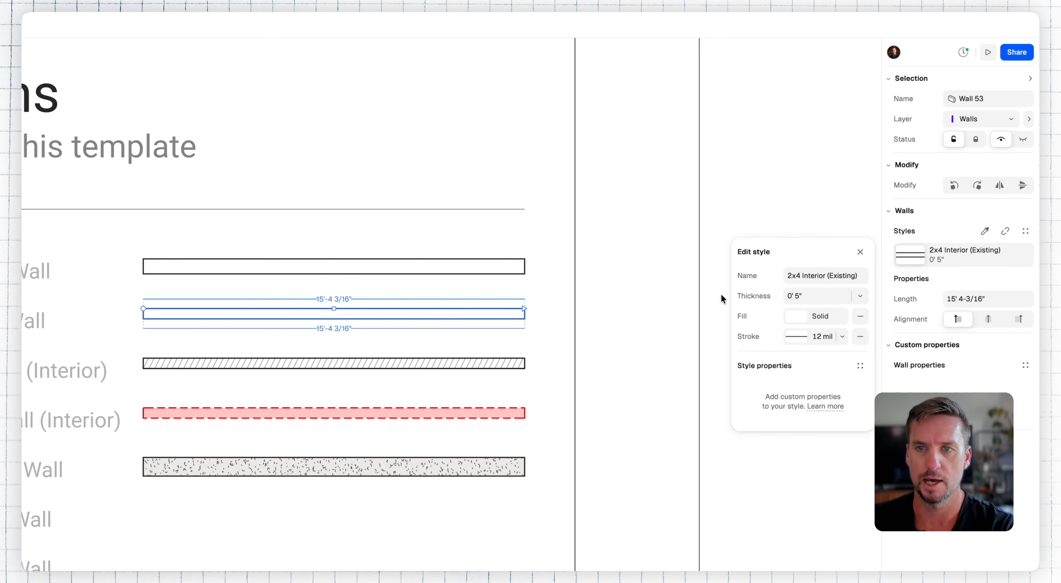
pyautogui.click(632, 299)
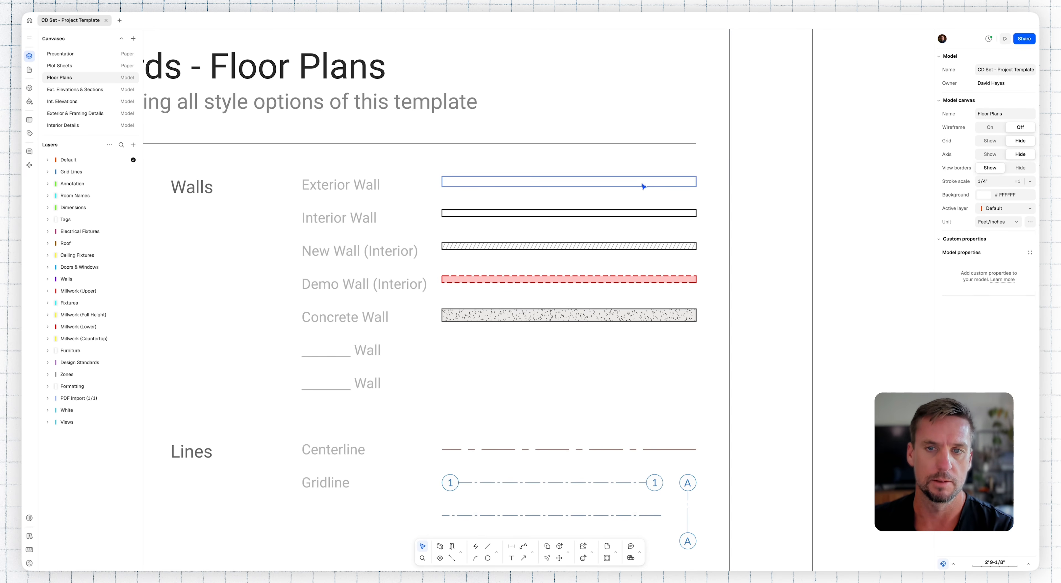
pyautogui.keyDown('ctrl'); pyautogui.scroll(2, 645, 244); pyautogui.keyUp('ctrl')
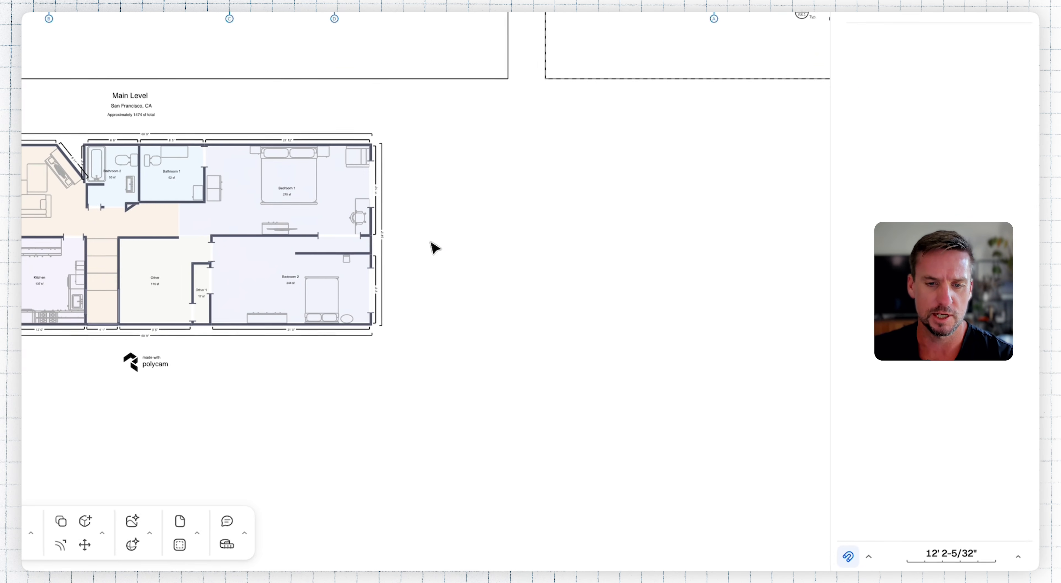
# Step: Place a vertical guideline along the inner face of the plan's left exterior wall at the Dining Room
pyautogui.click(420, 550)
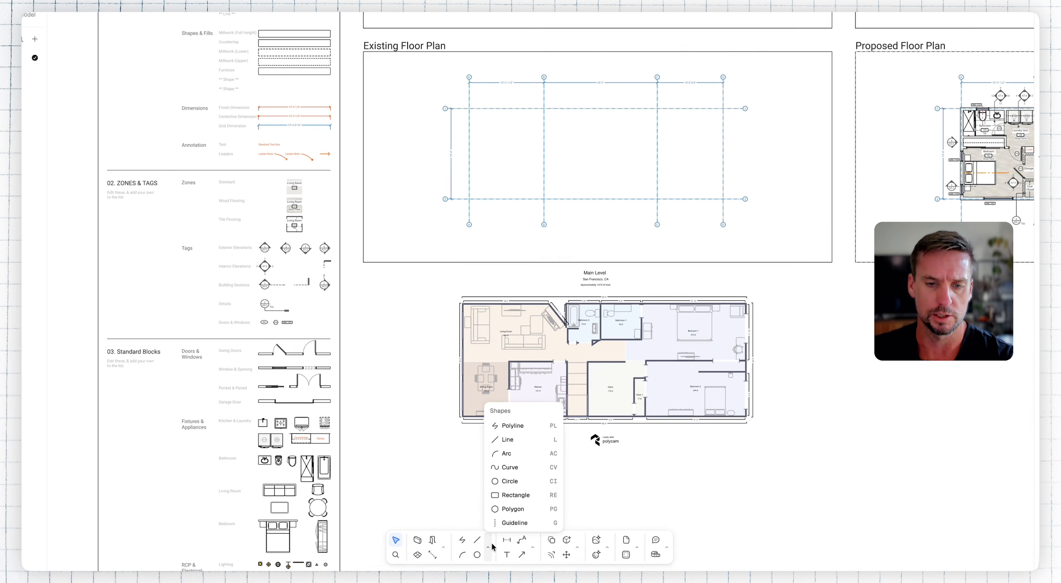
pyautogui.click(510, 514)
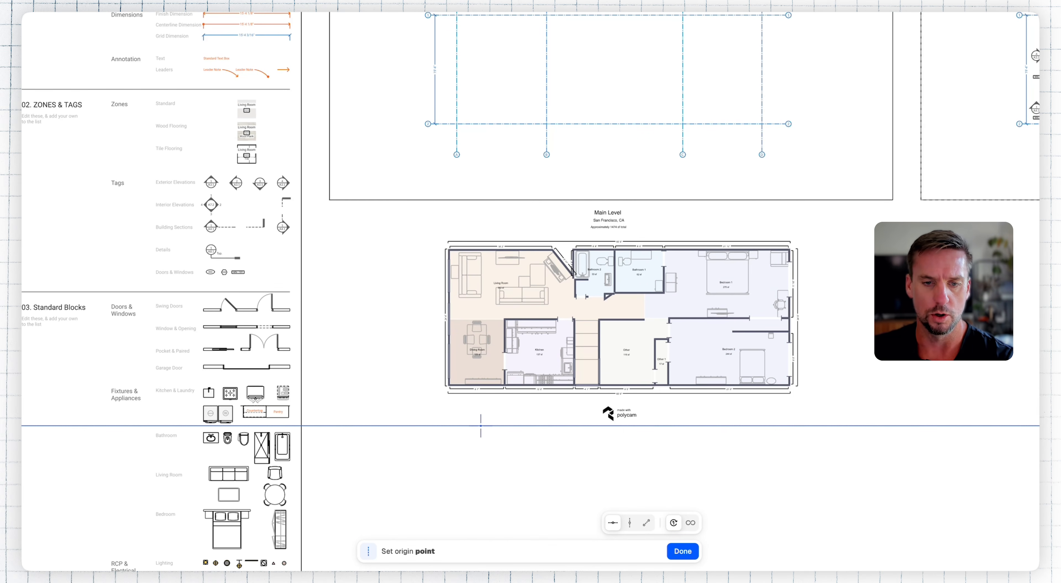
pyautogui.press('Tab')
pyautogui.press('Tab')
pyautogui.press('Tab')
pyautogui.press('Tab')
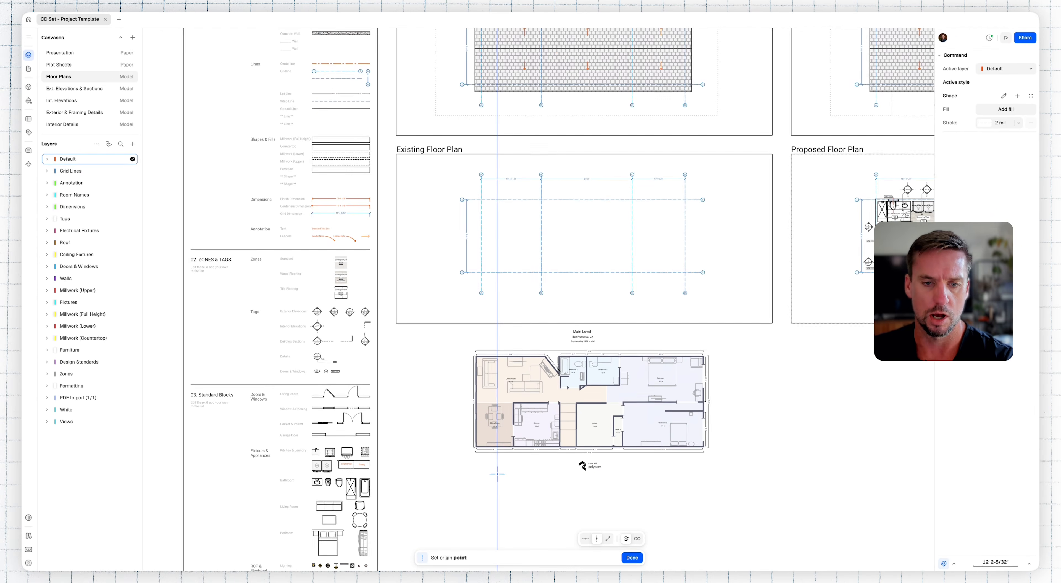
pyautogui.scroll(10, 479, 444)
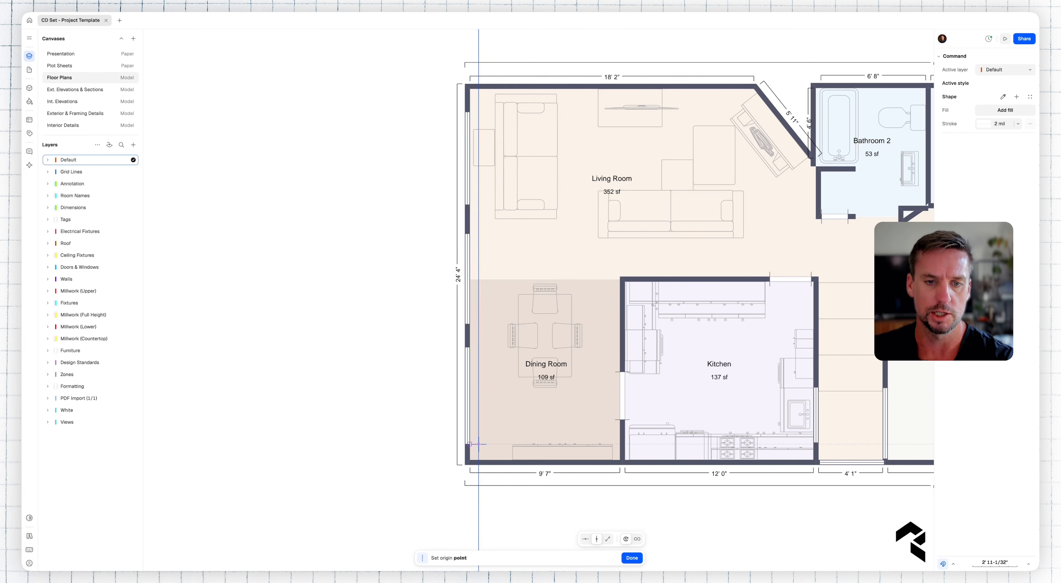
pyautogui.click(470, 449)
# Step: Place vertical guidelines along the left wall of Bathroom 2 and the right wall of Bathroom 1
pyautogui.moveTo(673, 301); pyautogui.dragTo(523, 353, button='middle')
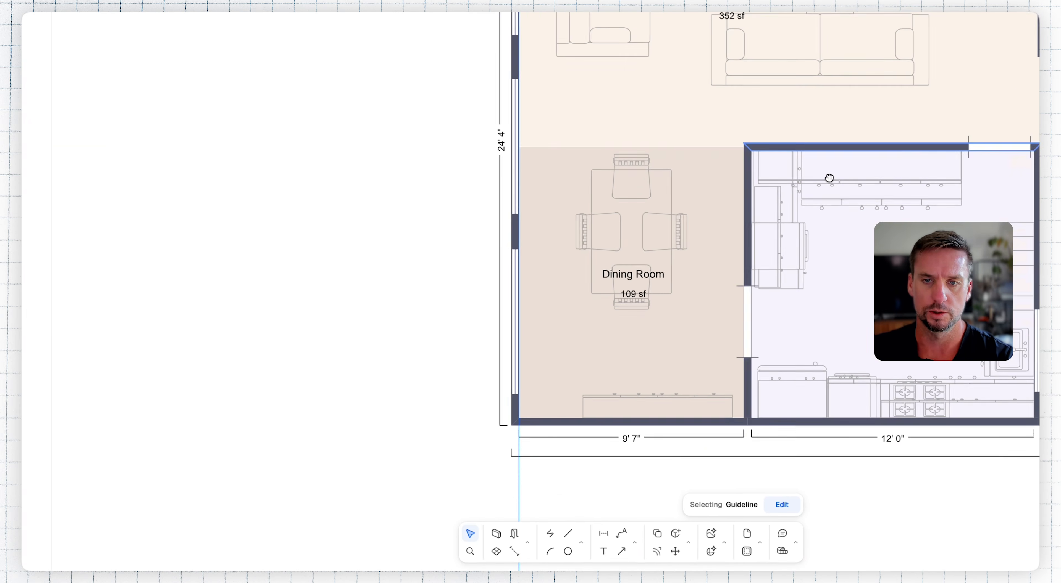
pyautogui.press('g')
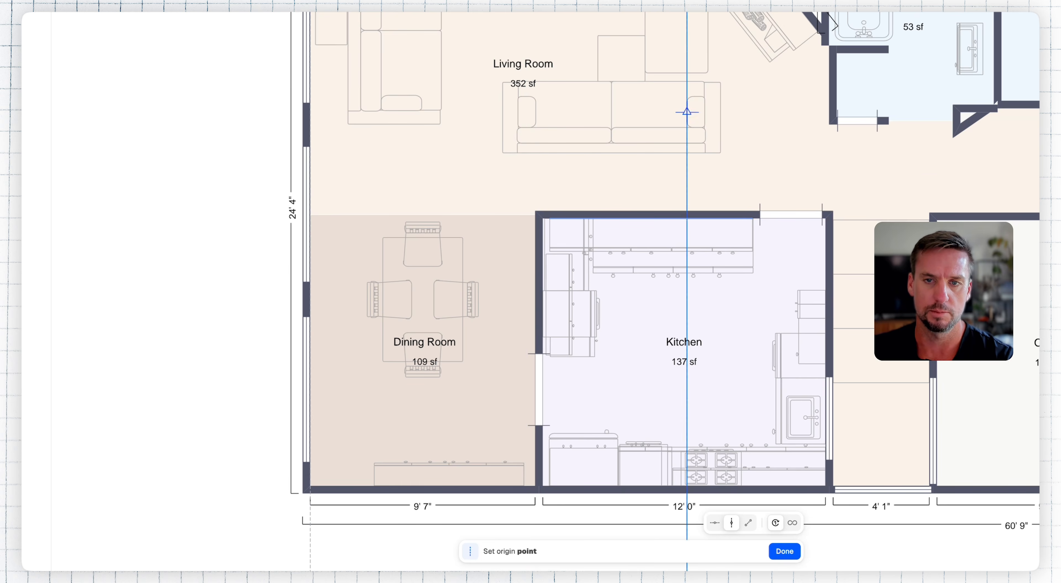
pyautogui.moveTo(829, 97); pyautogui.dragTo(648, 295, button='middle')
pyautogui.click(648, 295)
pyautogui.moveTo(865, 330); pyautogui.dragTo(430, 343, button='middle')
pyautogui.press('g')
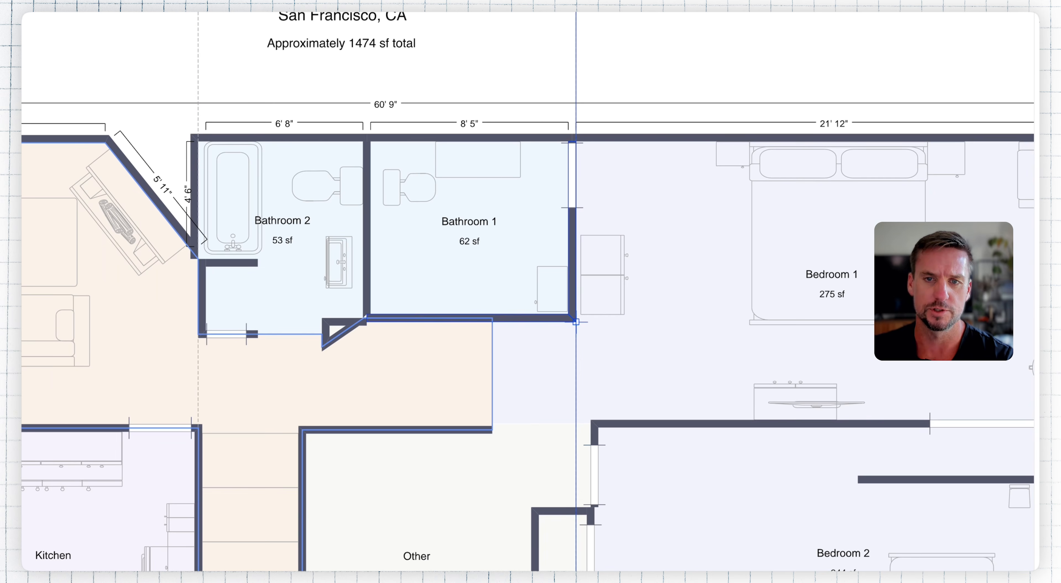
pyautogui.click(576, 322)
# Step: Place a vertical guideline along the inner face of the right exterior wall beside Bedroom 1 and finish the guideline command
pyautogui.moveTo(848, 382); pyautogui.dragTo(446, 363, button='middle')
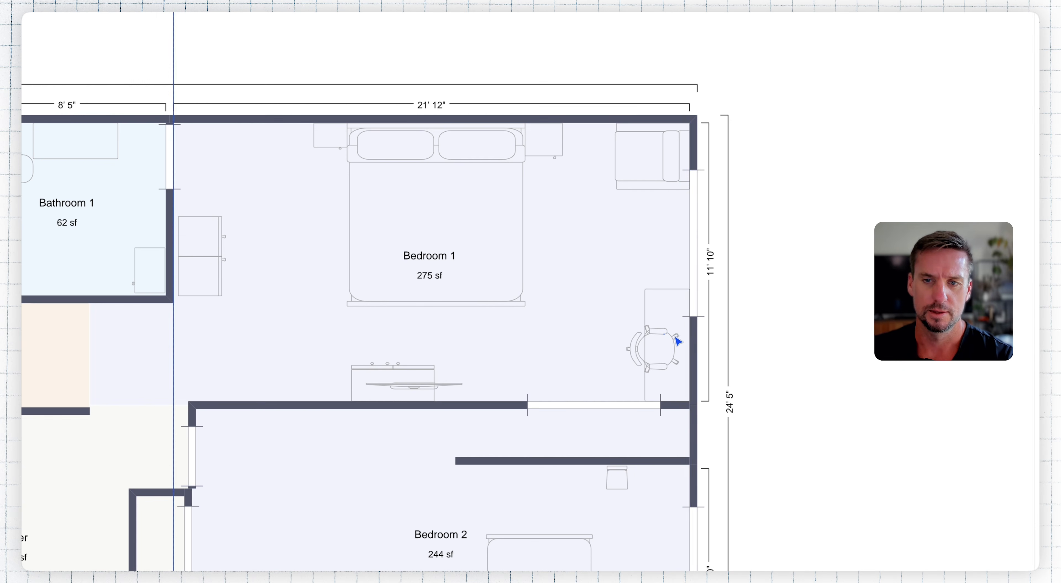
pyautogui.press('g')
pyautogui.click(690, 336)
pyautogui.scroll(-6, 642, 289)
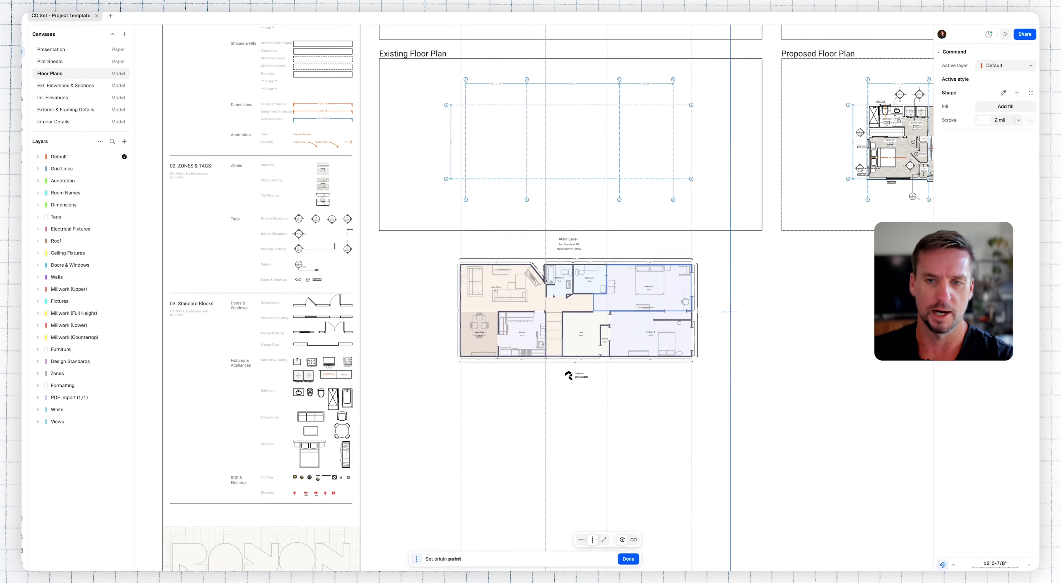
pyautogui.press('Escape')
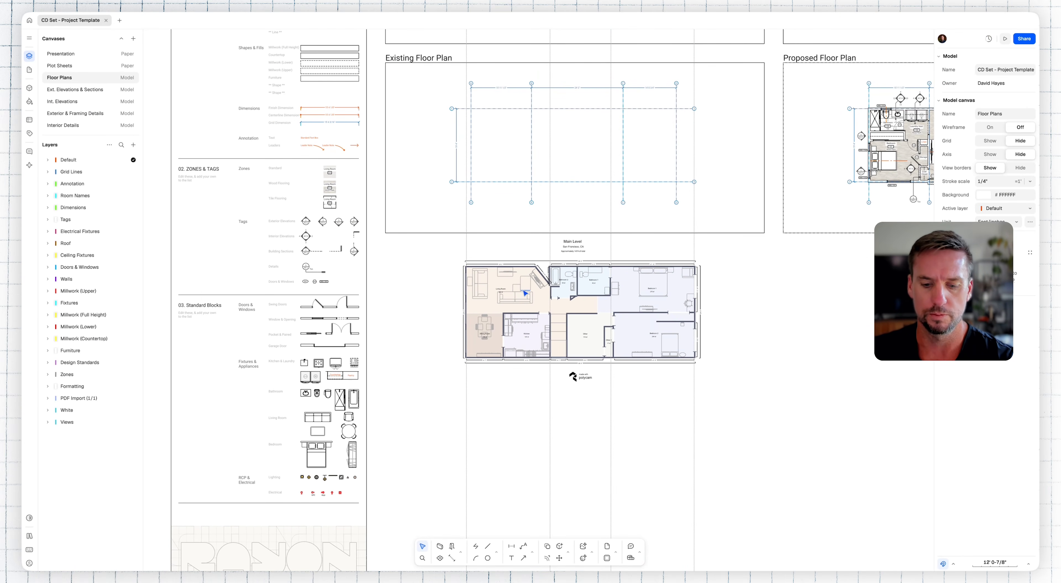
# Step: Place a horizontal guideline along the inner face of the upper exterior wall in the Living Room
pyautogui.press('g')
pyautogui.scroll(7, 503, 271)
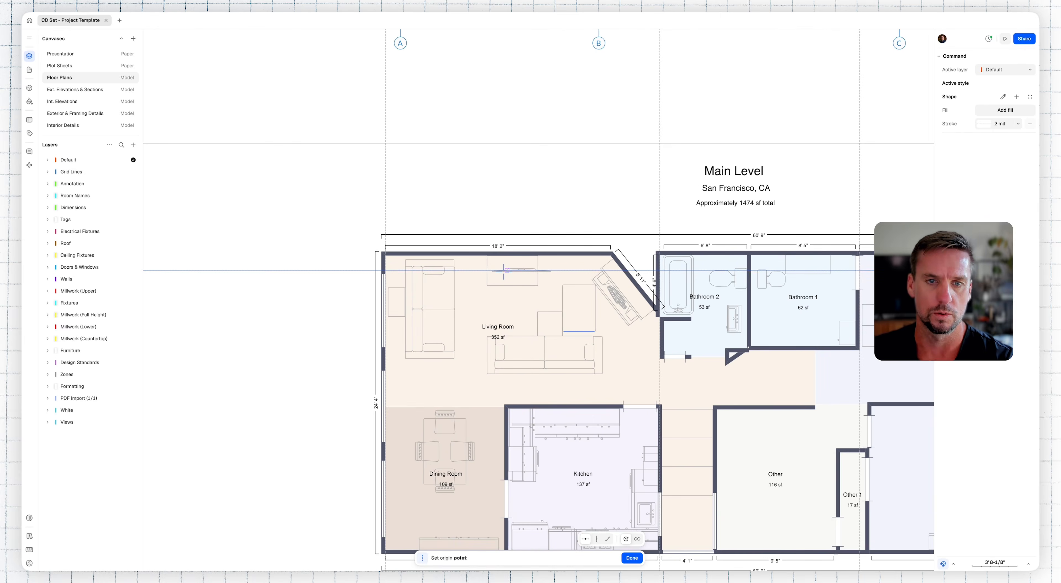
pyautogui.scroll(5, 502, 270)
pyautogui.click(457, 243)
pyautogui.hscroll(7, 735, 270)
pyautogui.scroll(-4, 735, 269)
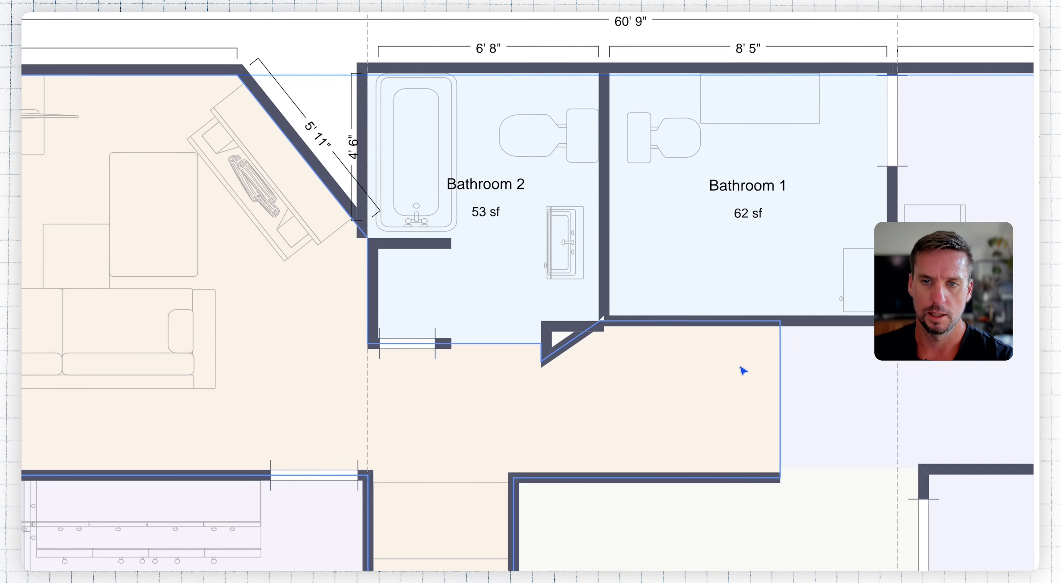
# Step: Place horizontal guidelines along Bathroom 1's lower wall, the wall above the Other room, and the lower exterior wall
pyautogui.press('g')
pyautogui.scroll(-4, 692, 355)
pyautogui.hscroll(3, 691, 354)
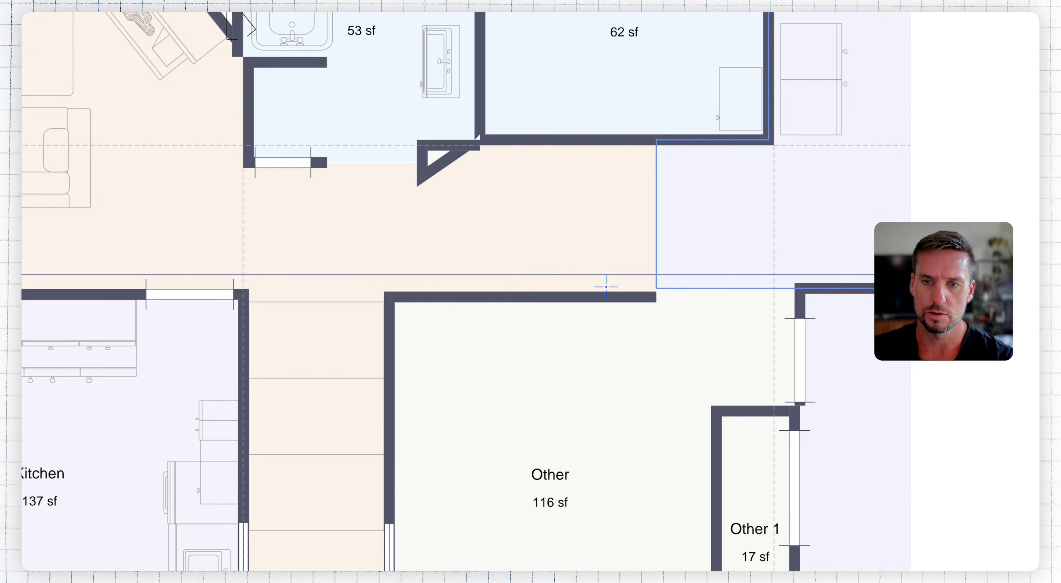
pyautogui.click(606, 287)
pyautogui.scroll(-5, 575, 192)
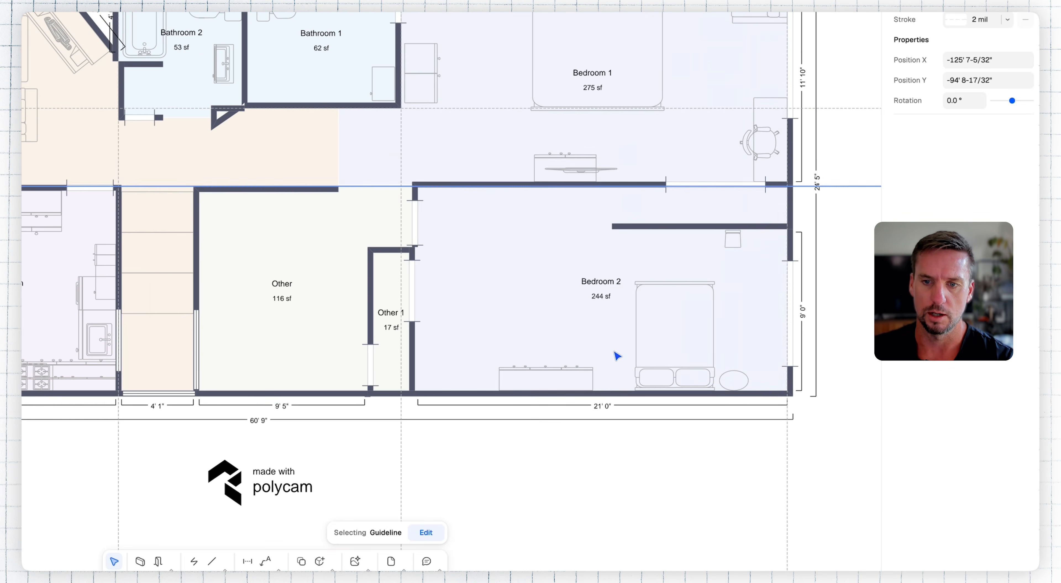
pyautogui.press('Escape')
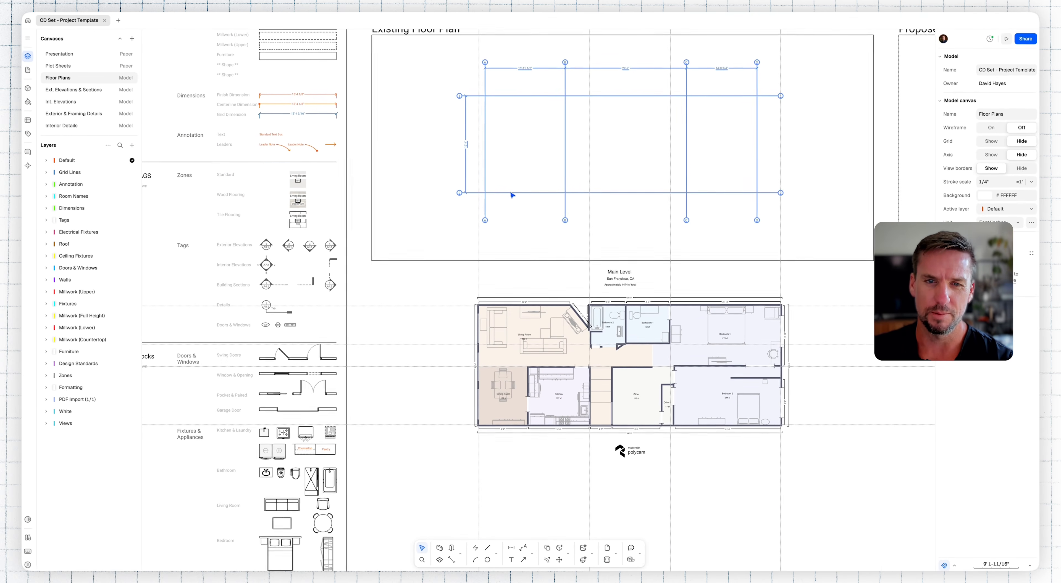
# Step: Move the grid line group 100' straight down, out of the Existing Floor Plan frame
pyautogui.click(512, 193)
pyautogui.press('m')
pyautogui.press('Return')
pyautogui.click(639, 123)
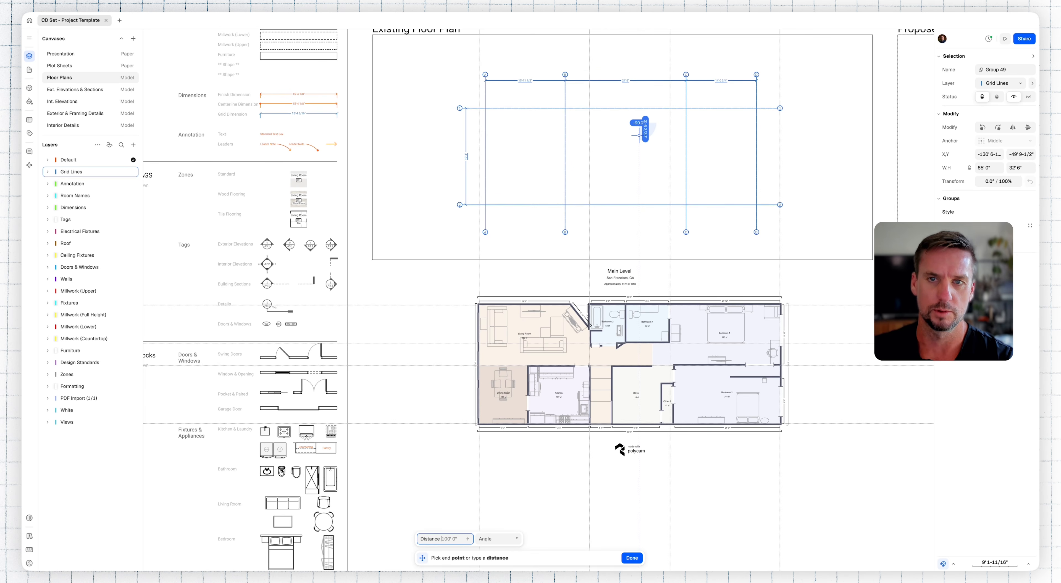
pyautogui.write('1')
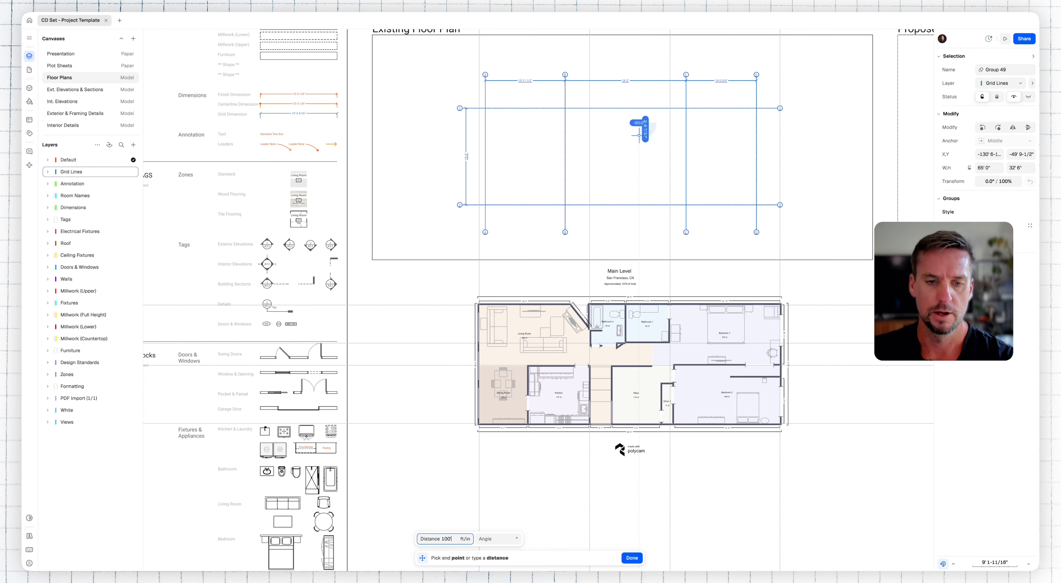
pyautogui.write('00')
pyautogui.press('Return')
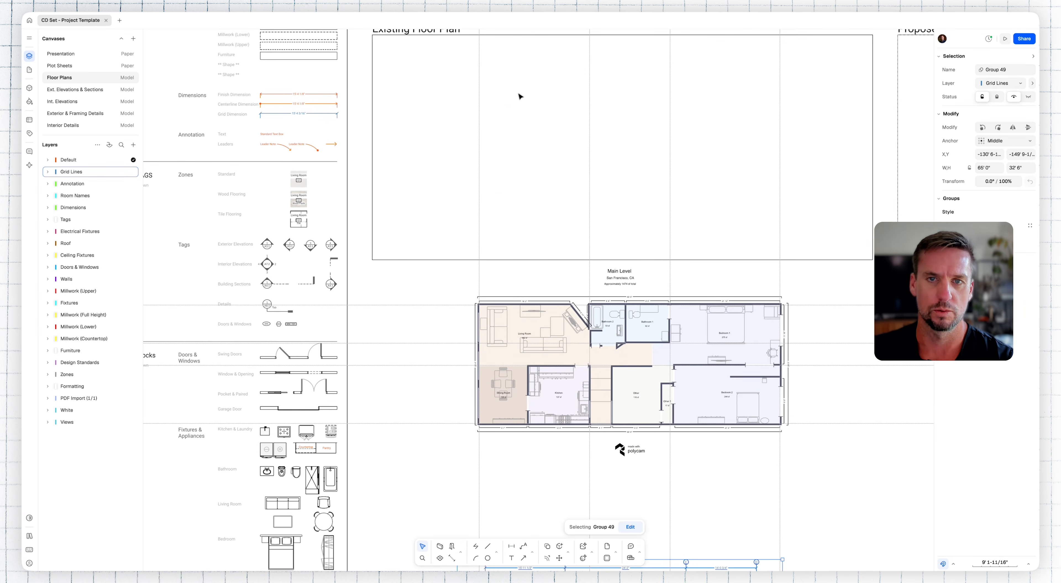
# Step: Select the four horizontal guidelines beside the scanned plan and move them straight up into the Existing Floor Plan frame
pyautogui.moveTo(449, 297); pyautogui.dragTo(423, 444)
pyautogui.press('m')
pyautogui.click(434, 386)
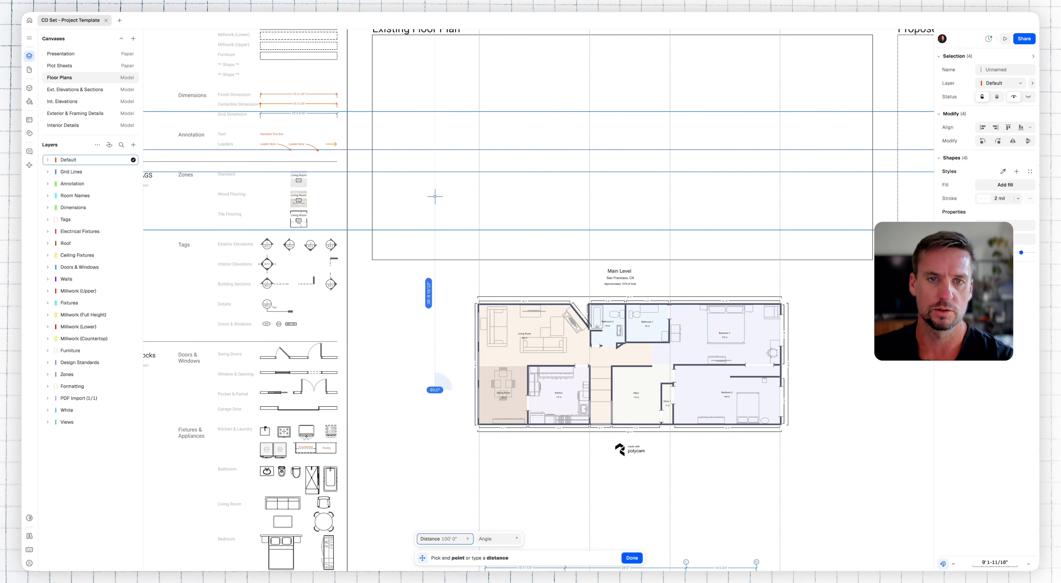
pyautogui.click(435, 170)
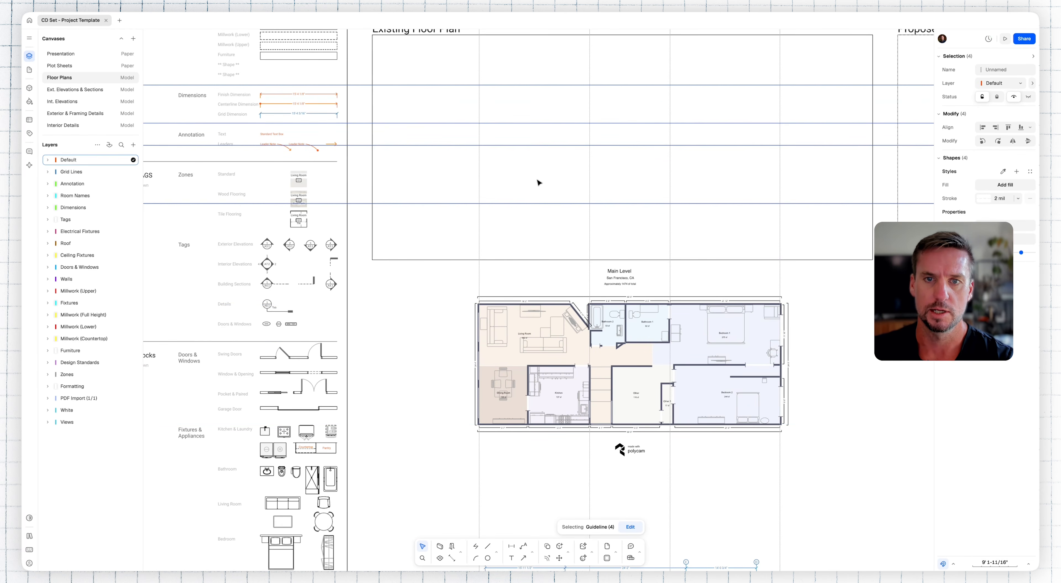
pyautogui.click(757, 173)
# Step: Try to copy the Exterior Wall sample from the Design Standards onto the lowest guideline in the Existing Floor Plan, and delete the copy
pyautogui.scroll(3, 729, 242)
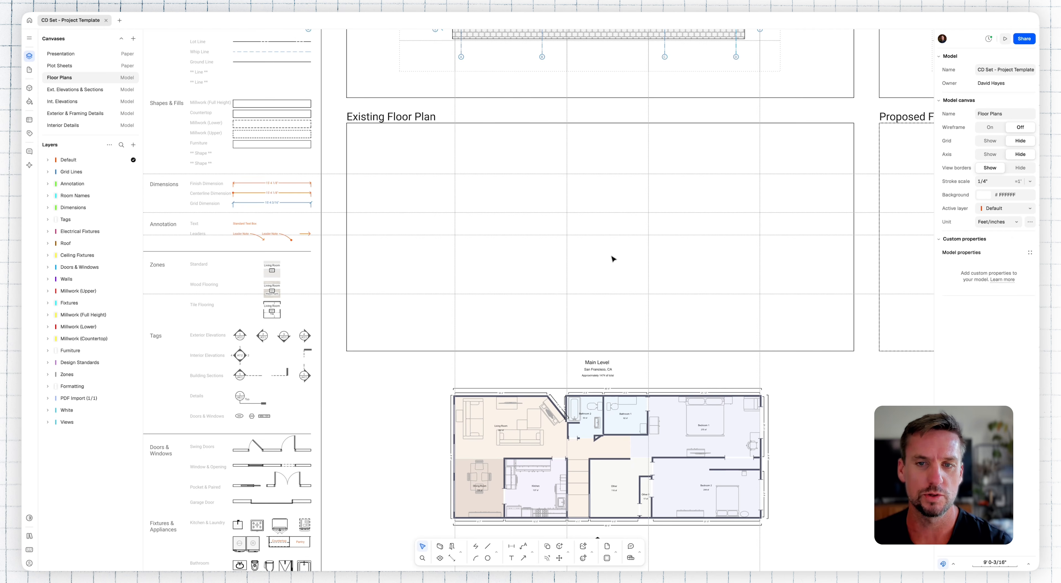
pyautogui.scroll(4, 391, 140)
pyautogui.hscroll(-2, 391, 140)
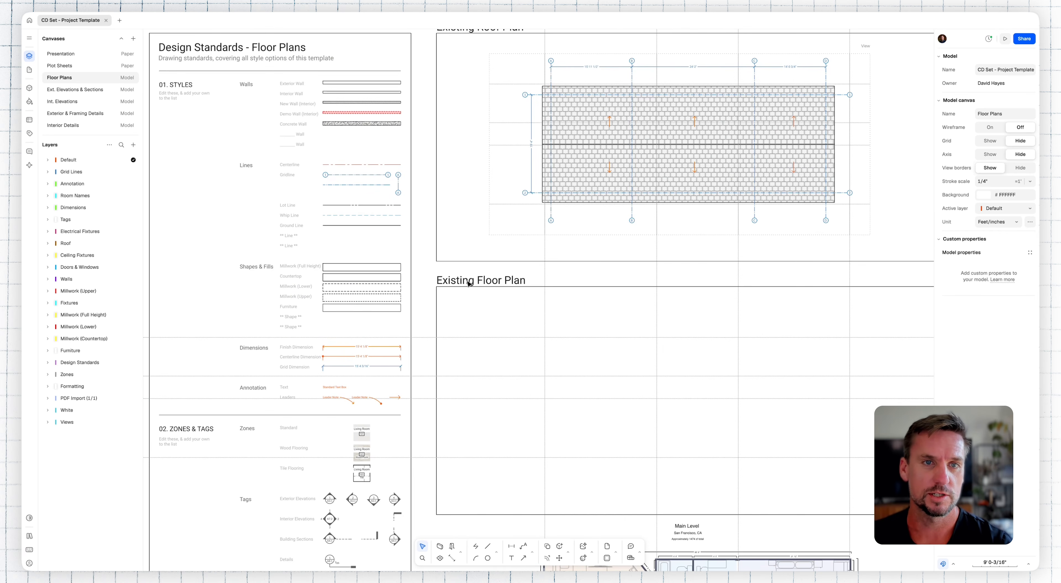
pyautogui.click(370, 84)
pyautogui.press('m')
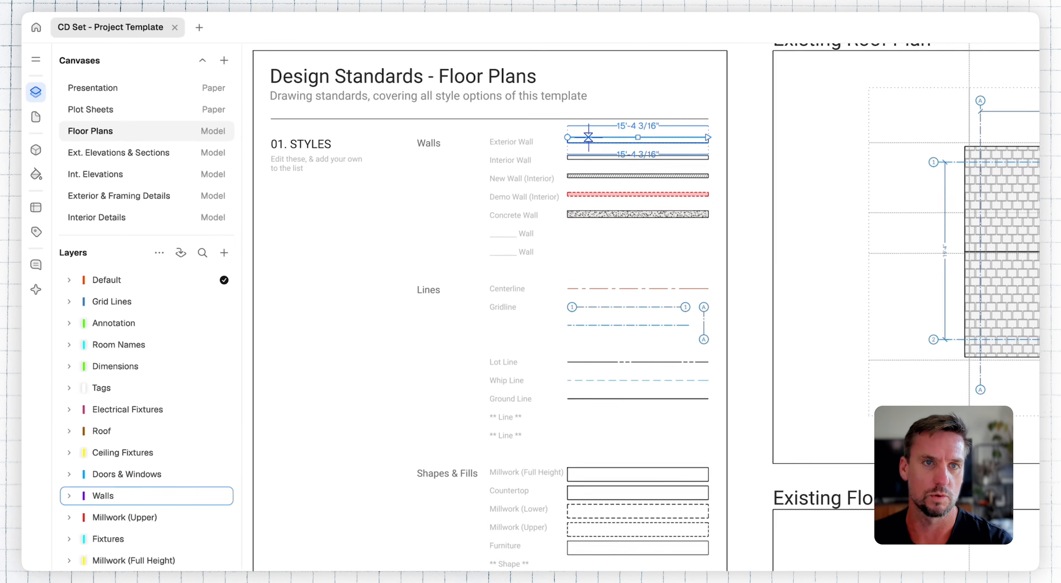
pyautogui.click(322, 81)
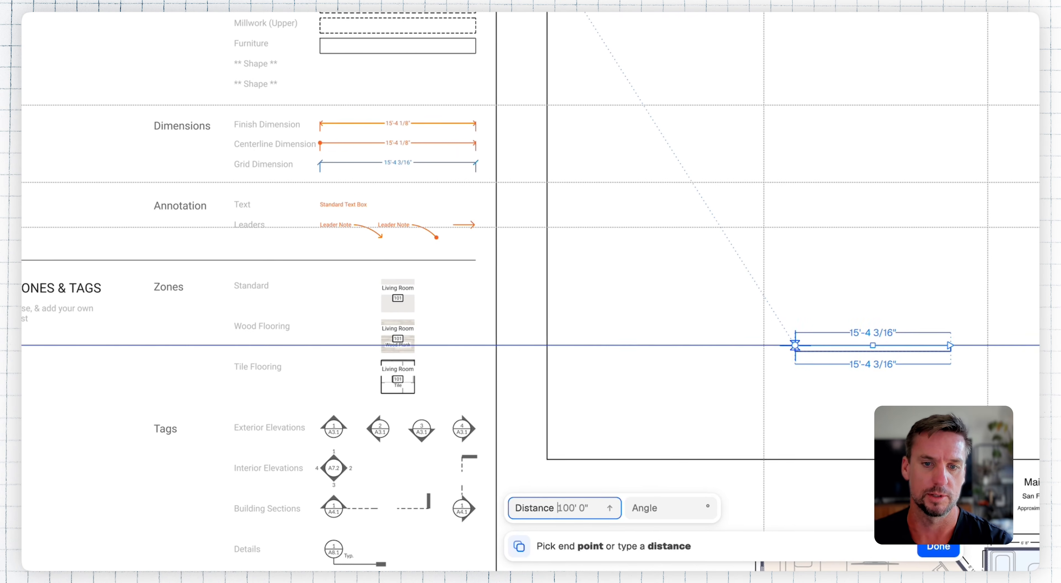
pyautogui.click(794, 345)
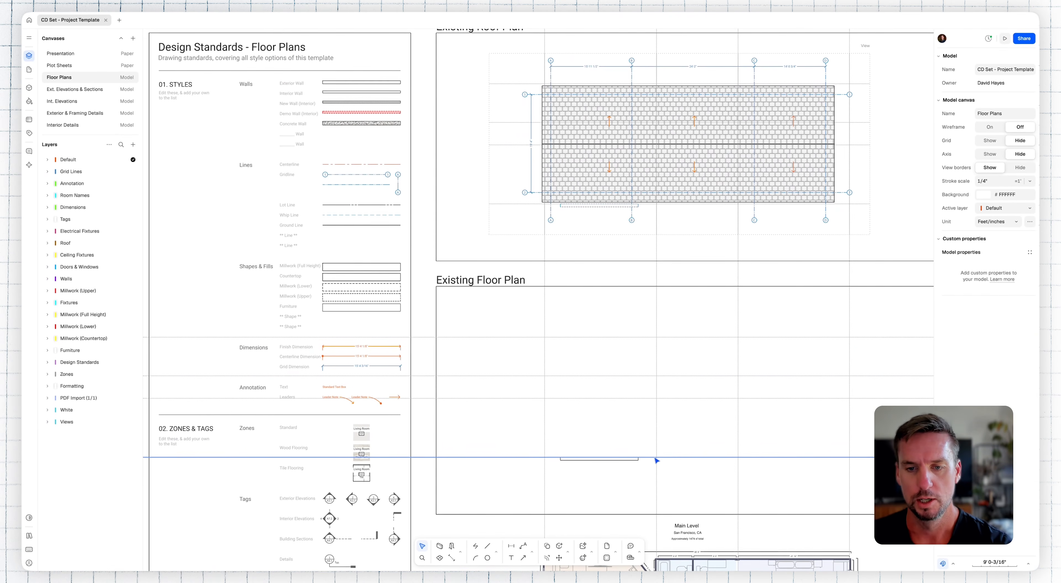
pyautogui.click(636, 462)
pyautogui.press('Delete')
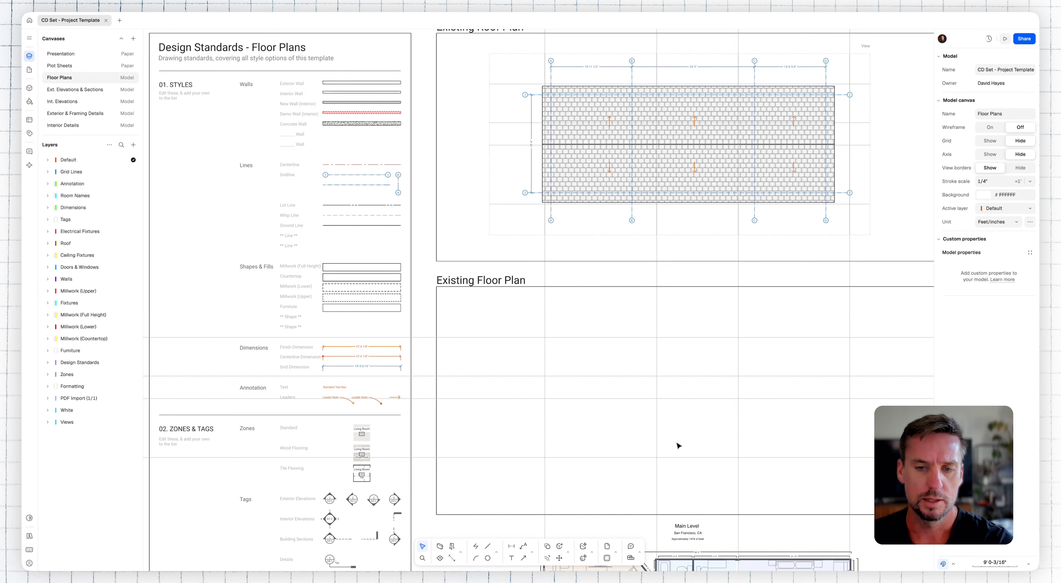
# Step: Draw four connected exterior walls along the outermost guidelines in the Existing Floor Plan frame, closing the rectangle at its lower-left corner
pyautogui.moveTo(707, 435); pyautogui.dragTo(565, 378, button='middle')
pyautogui.scroll(3, 565, 381)
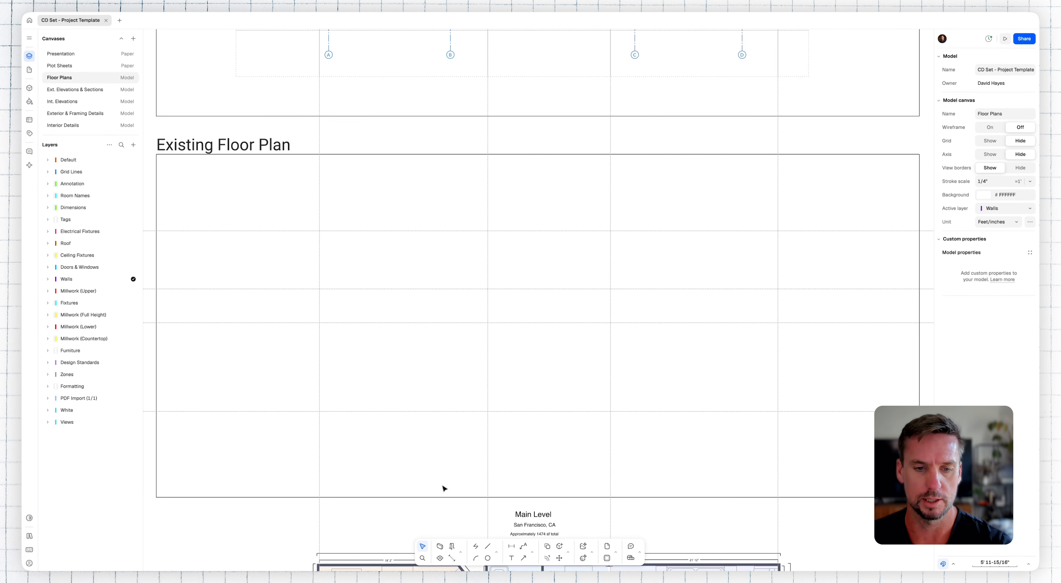
pyautogui.click(439, 547)
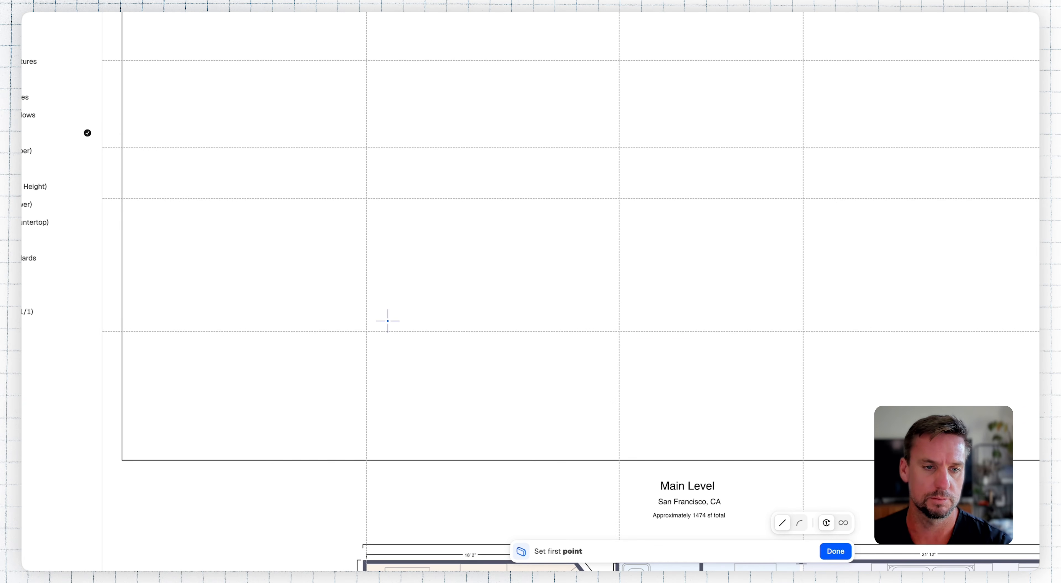
pyautogui.click(367, 331)
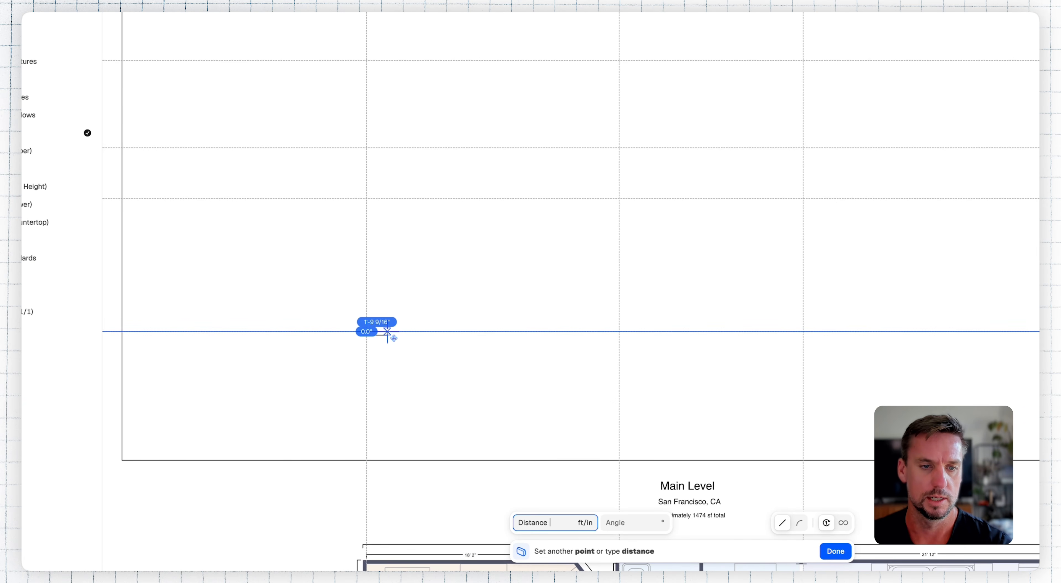
pyautogui.click(753, 332)
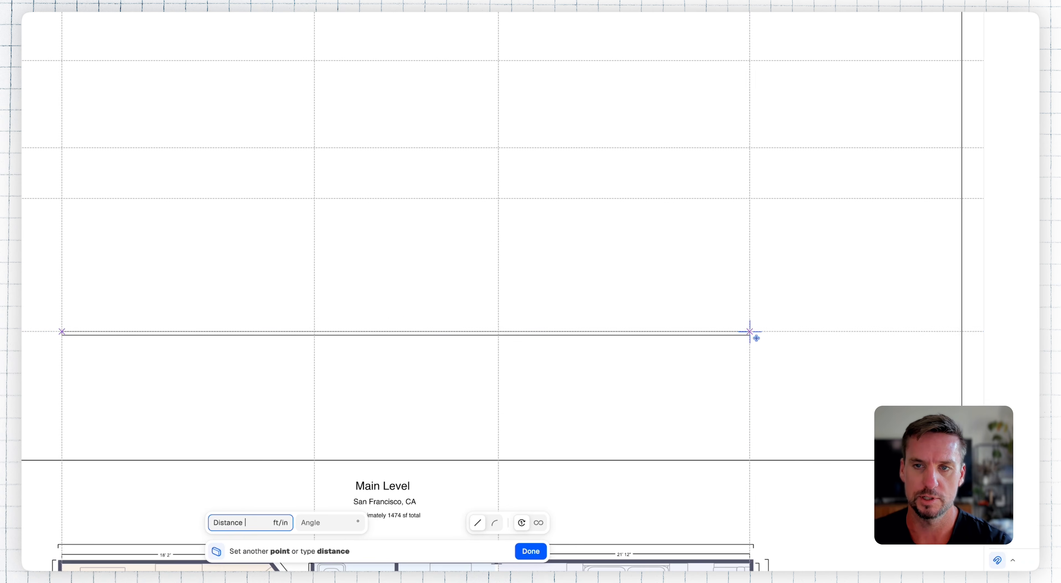
pyautogui.click(693, 220)
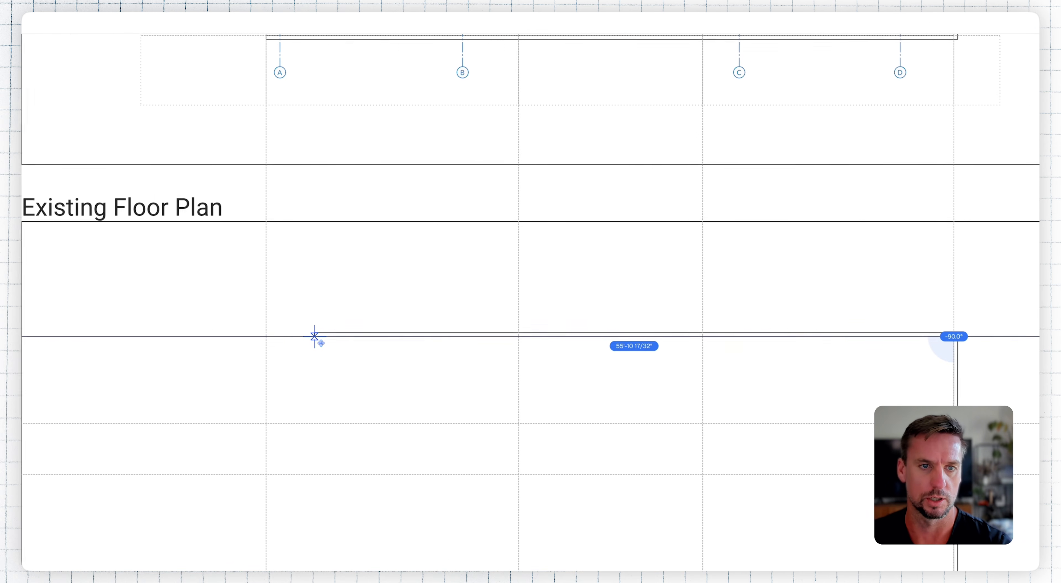
pyautogui.click(313, 340)
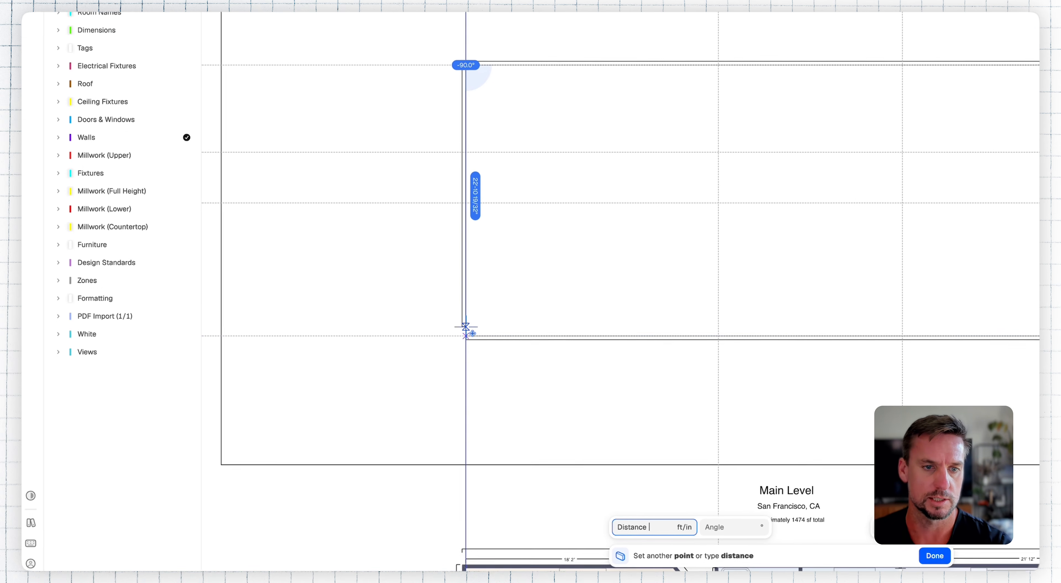
pyautogui.click(466, 334)
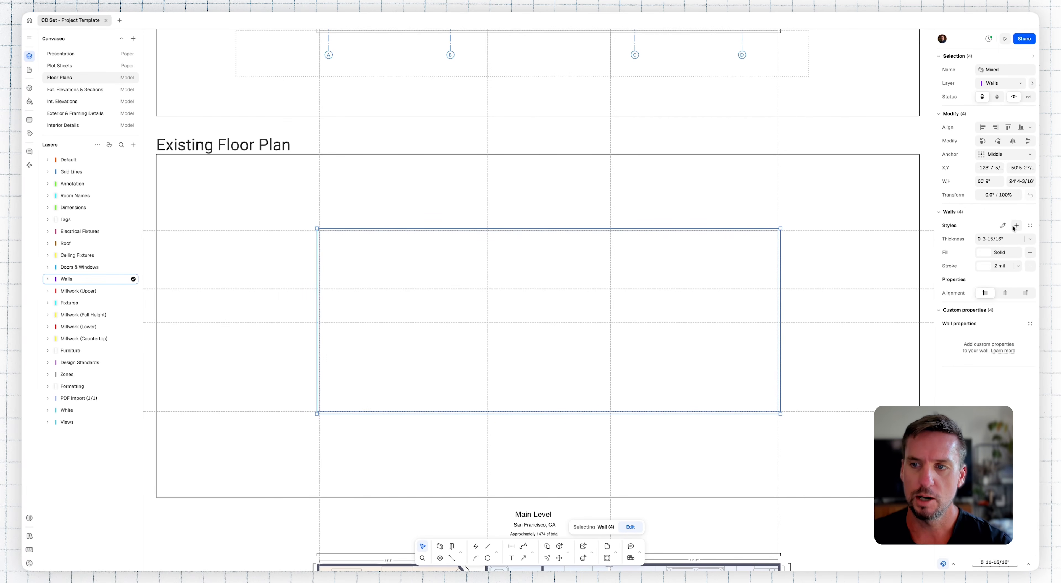
# Step: Apply the 2x6 Exterior (Existing) style to the four exterior walls and deselect them
pyautogui.click(1030, 227)
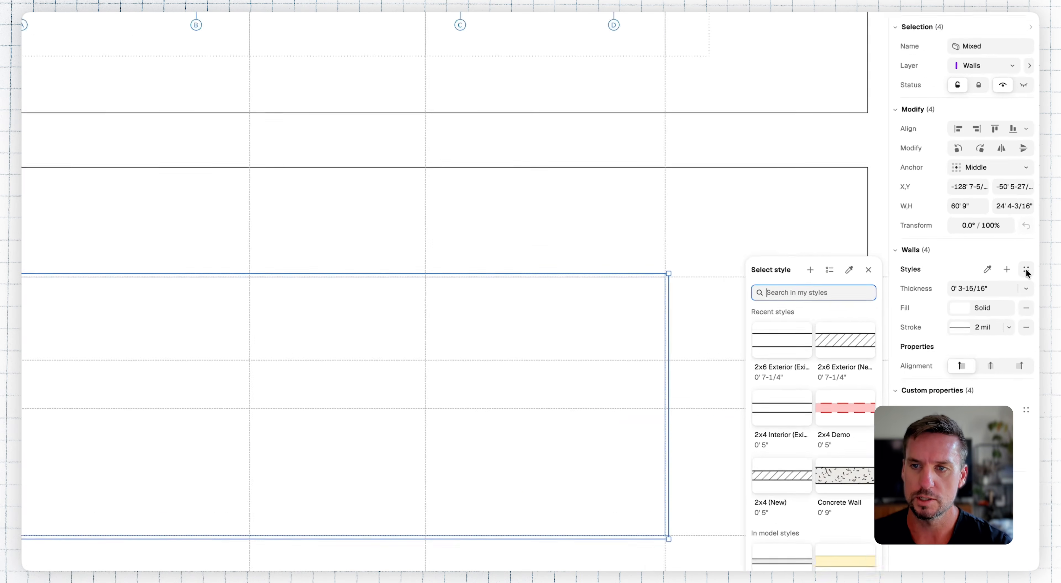
pyautogui.click(854, 275)
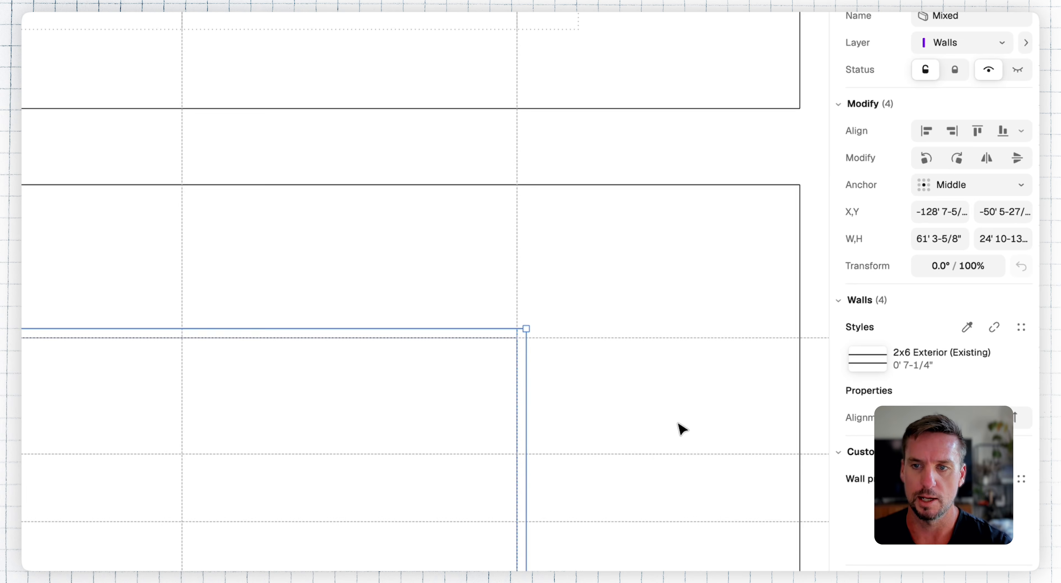
pyautogui.click(593, 414)
pyautogui.moveTo(584, 413); pyautogui.dragTo(626, 371, button='middle')
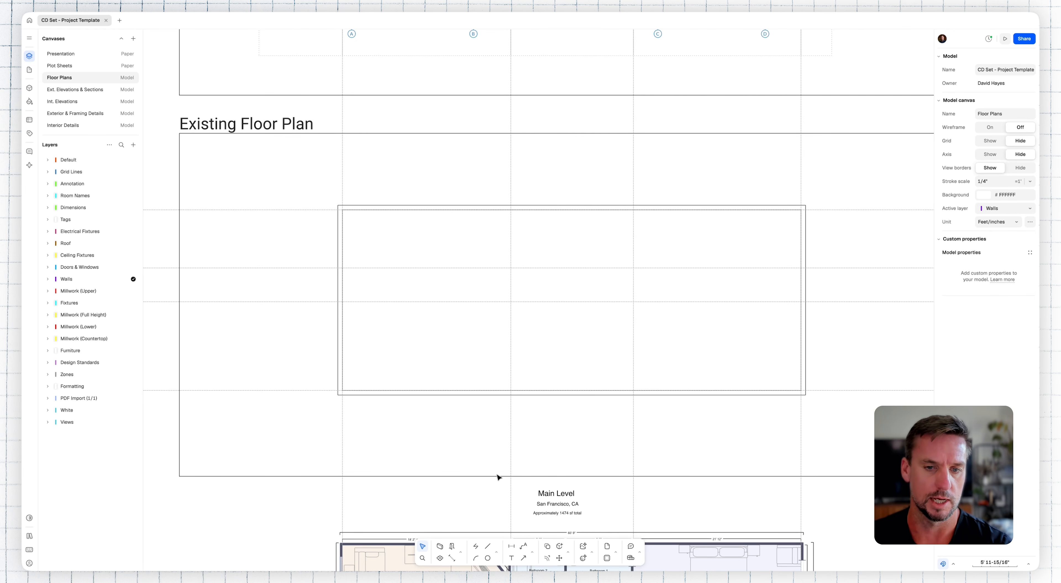
# Step: Draw a vertical interior wall along Bathroom 2's left-wall guideline, from the upper exterior wall to the lower exterior wall
pyautogui.scroll(-5, 527, 331)
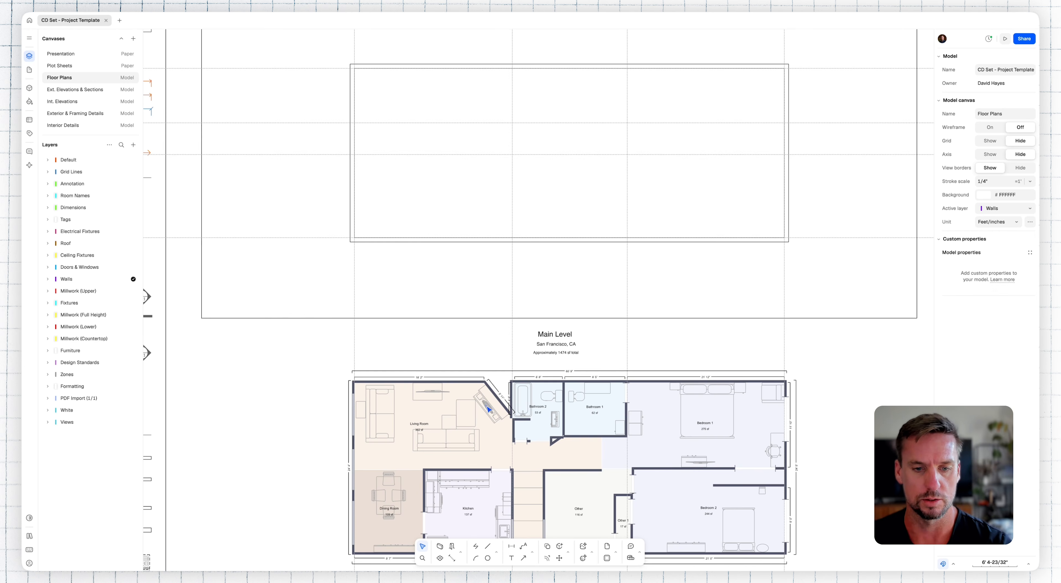
pyautogui.click(440, 547)
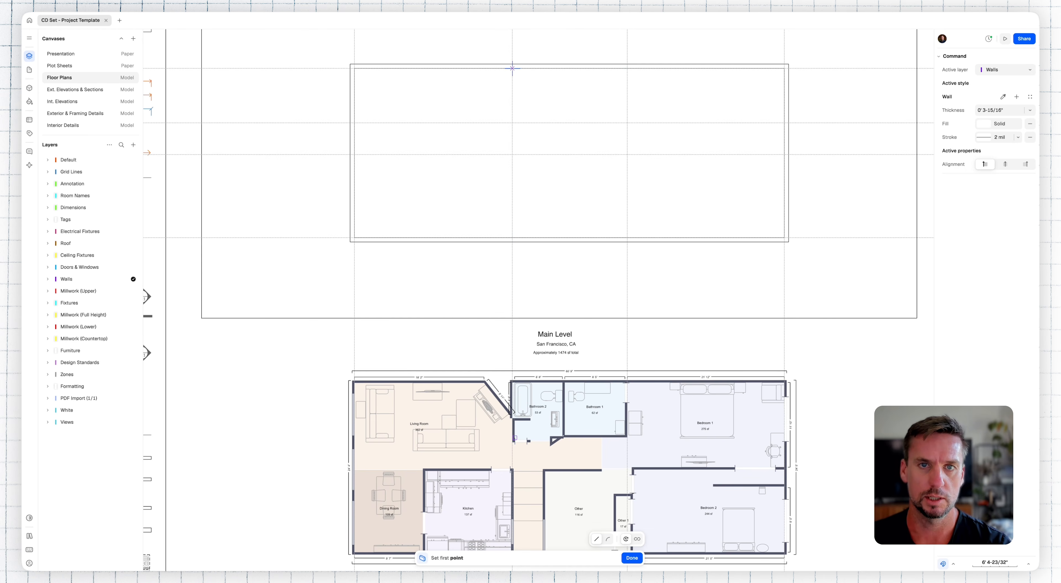
pyautogui.click(511, 68)
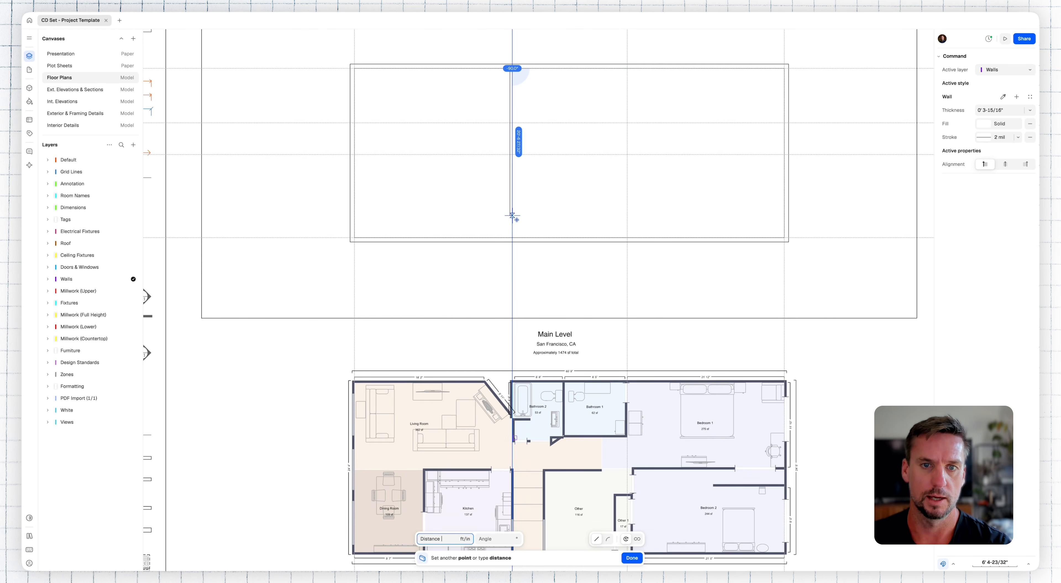
pyautogui.click(511, 238)
pyautogui.press('Escape')
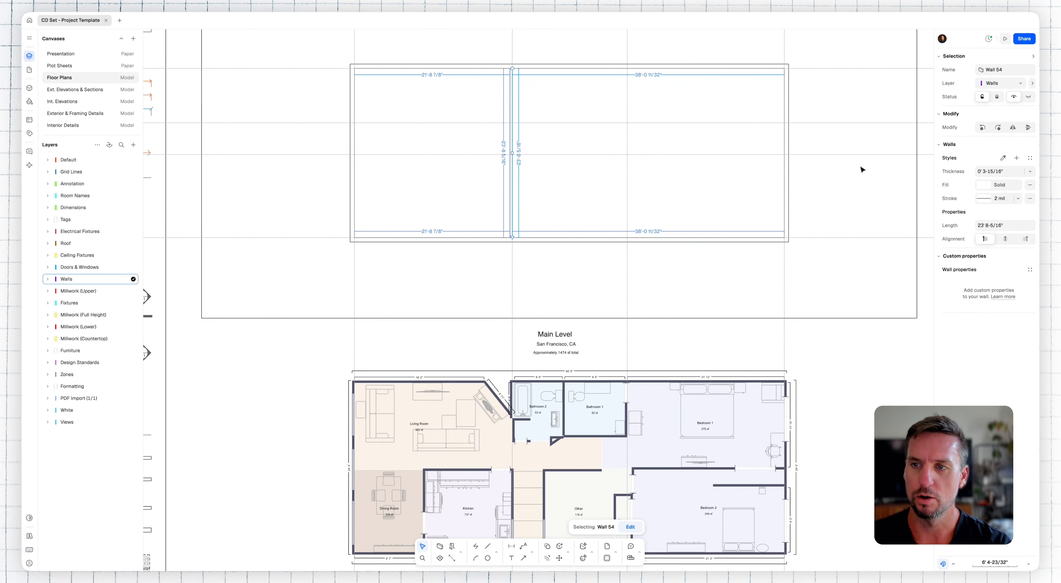
# Step: Flip the interior wall's alignment to the other side of its guideline and apply the 2x4 Interior (Existing) style
pyautogui.click(1026, 239)
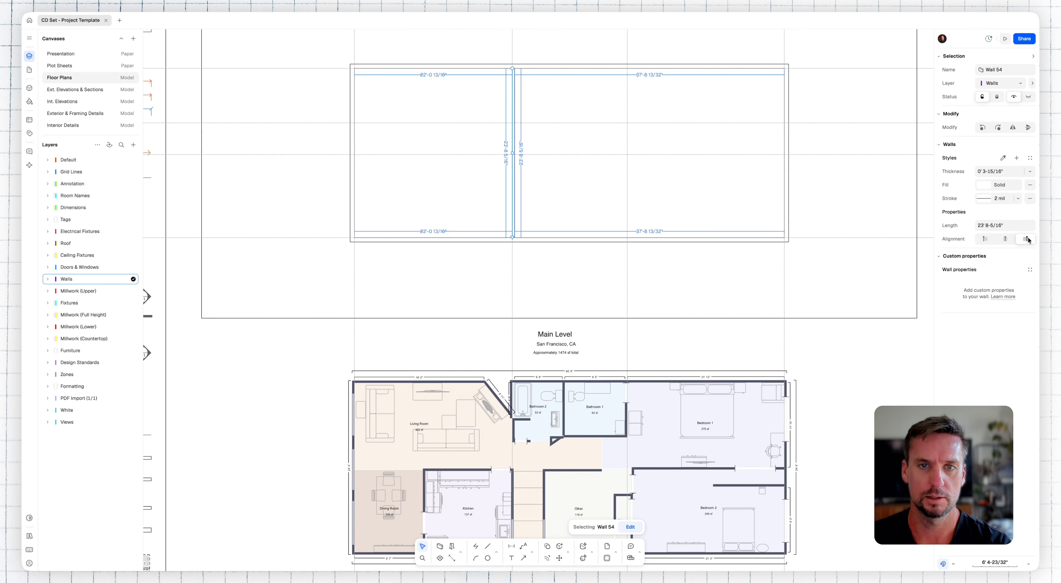
pyautogui.click(1029, 159)
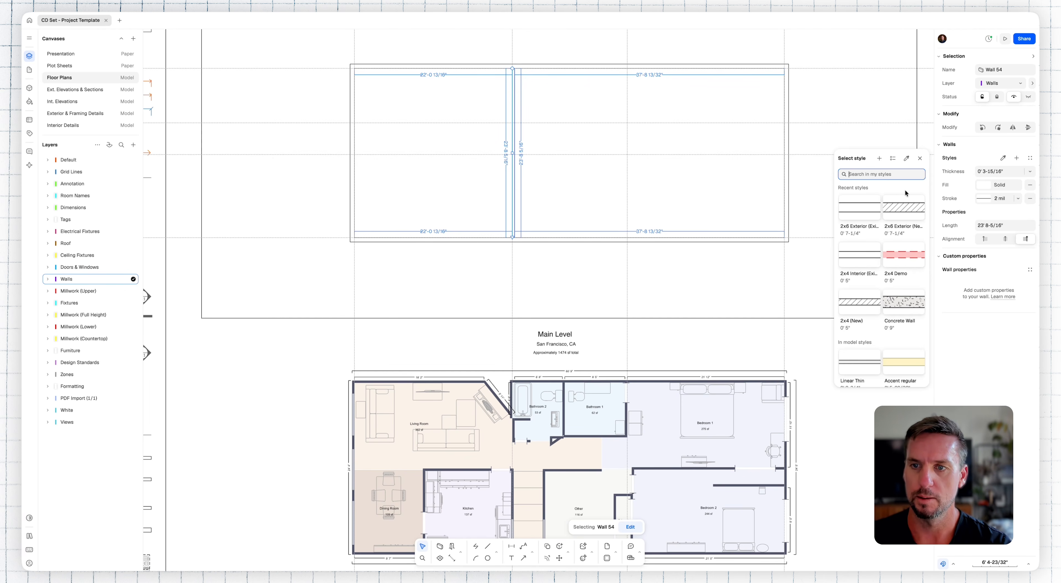
pyautogui.click(864, 264)
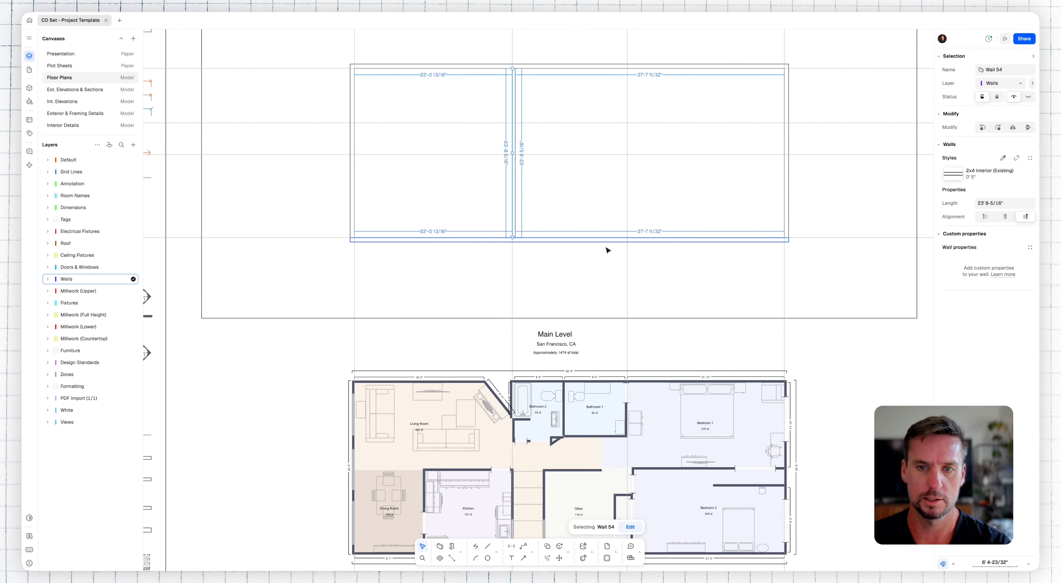
# Step: Copy the interior wall to the guideline of Bathroom 1's right wall and flip the copy's alignment to the guideline's left side
pyautogui.moveTo(596, 269); pyautogui.dragTo(581, 250, button='middle')
pyautogui.press('c')
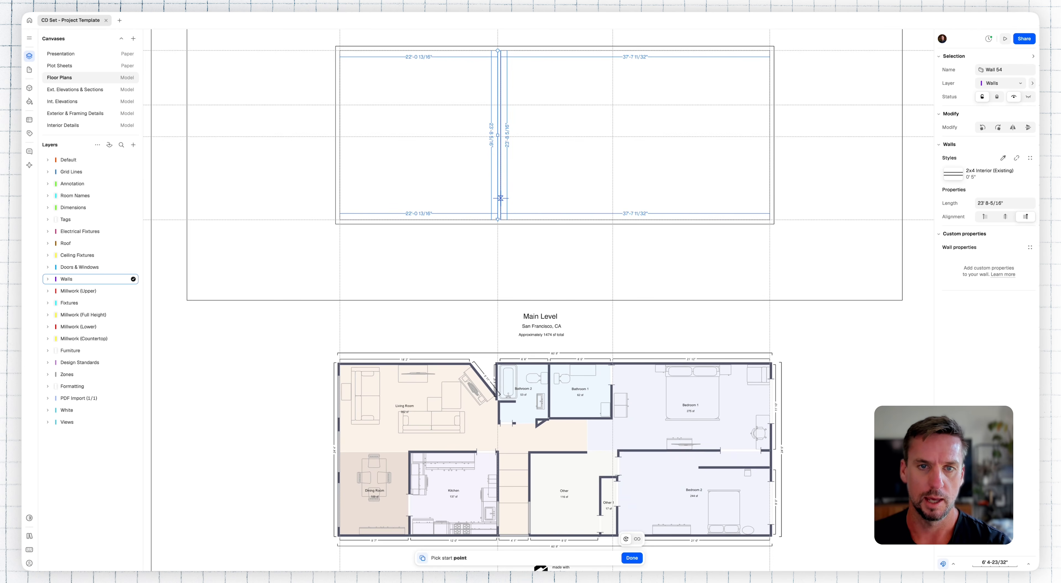
pyautogui.click(498, 198)
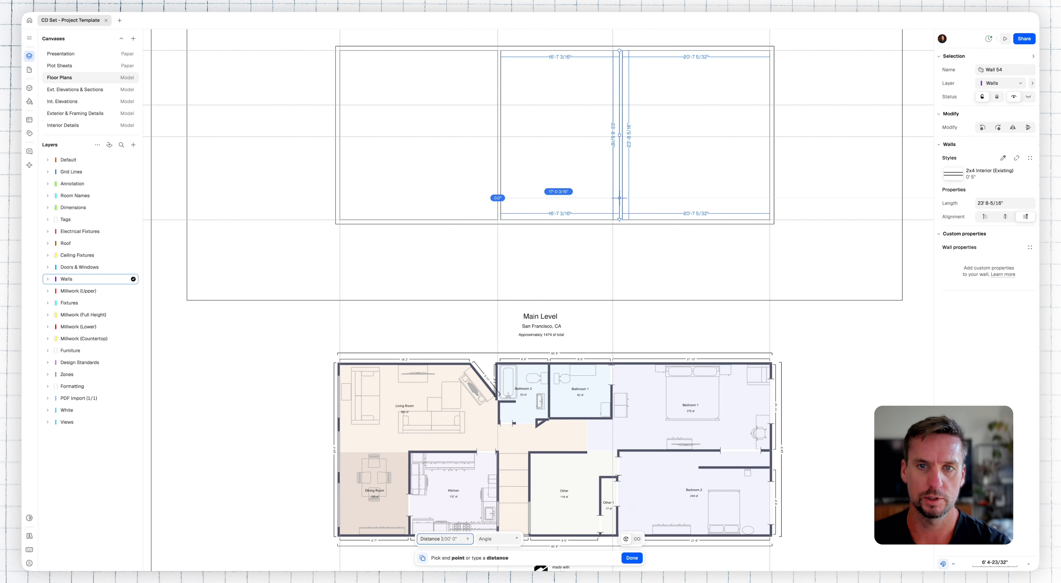
pyautogui.click(611, 198)
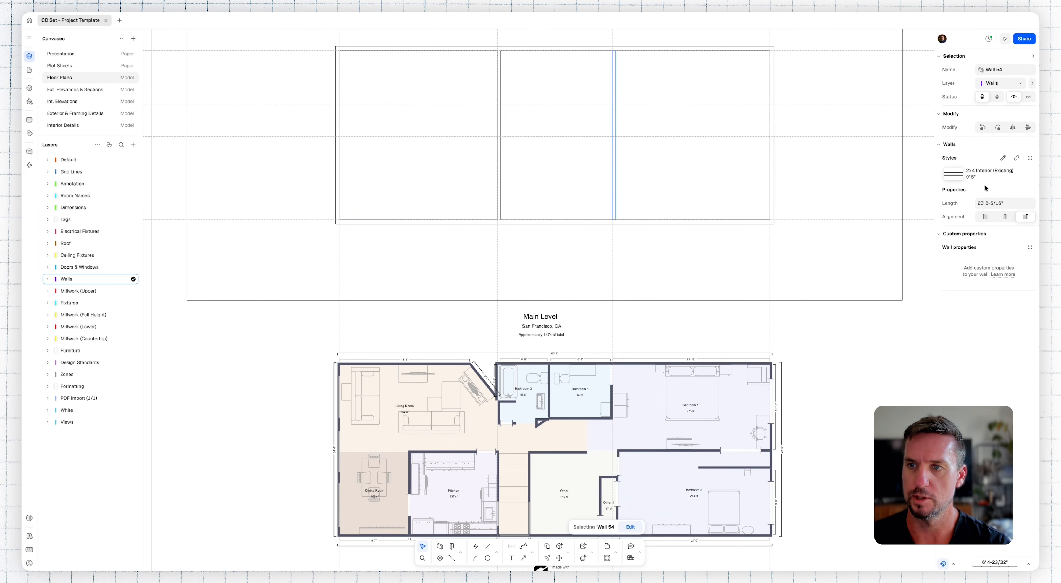
pyautogui.click(984, 217)
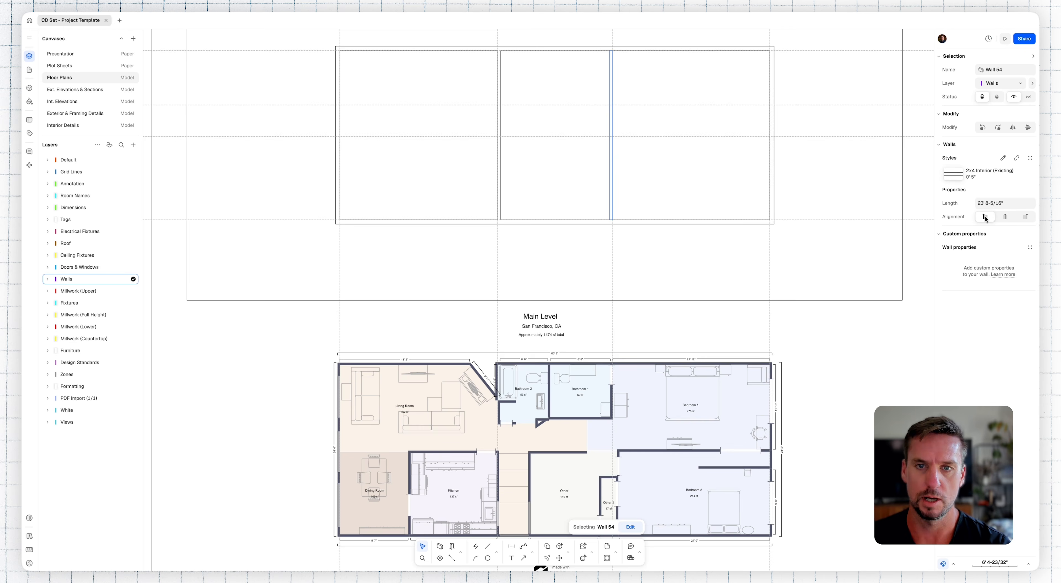
pyautogui.click(826, 244)
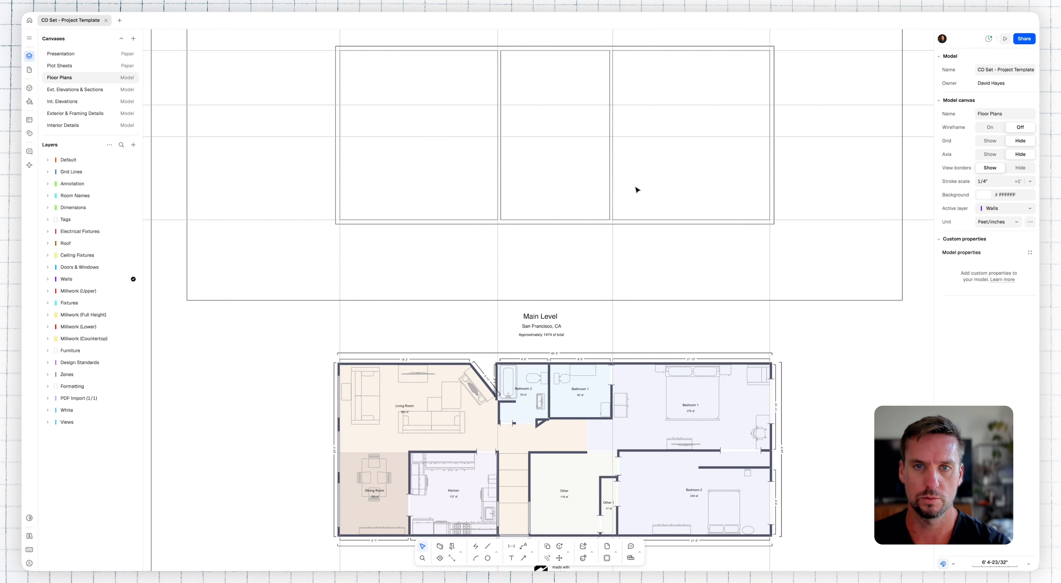
# Step: Draw a horizontal interior wall about 51'-6" long on the hallway's lower guideline, from above the kitchen's left wall to the right exterior wall
pyautogui.scroll(-1, 497, 137)
pyautogui.press('w')
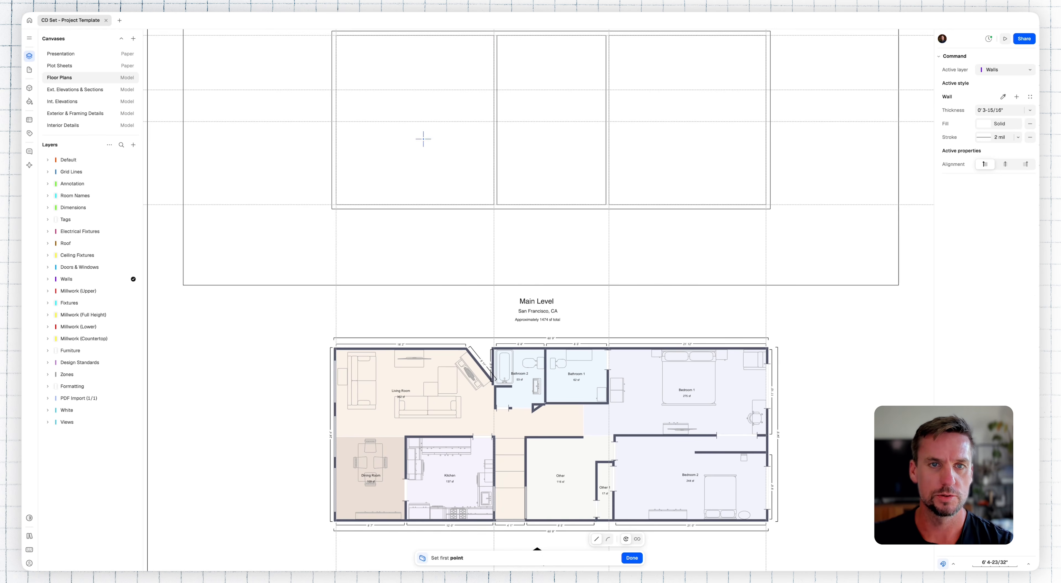
pyautogui.click(406, 124)
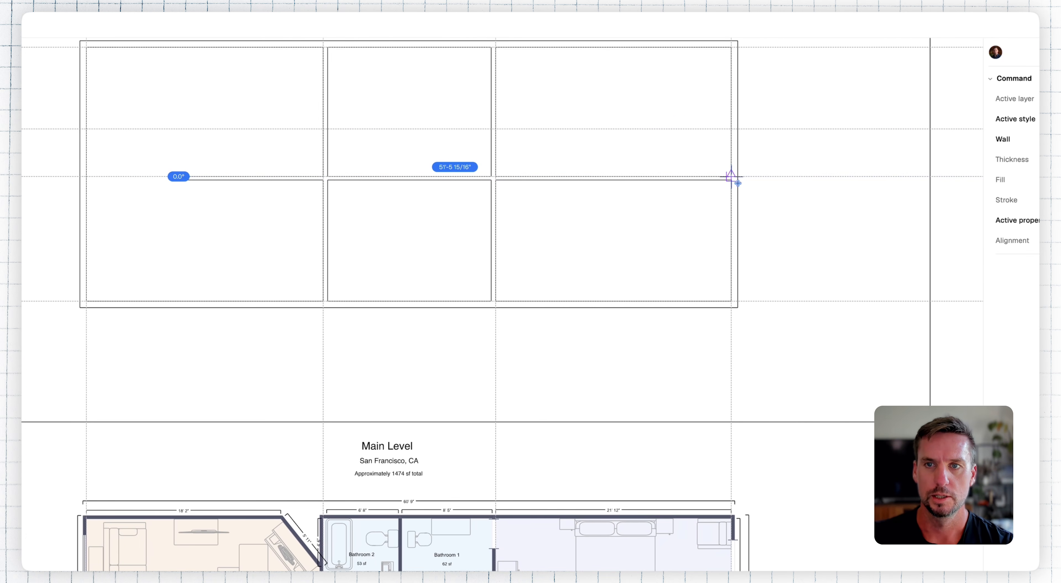
pyautogui.click(732, 177)
pyautogui.press('Escape')
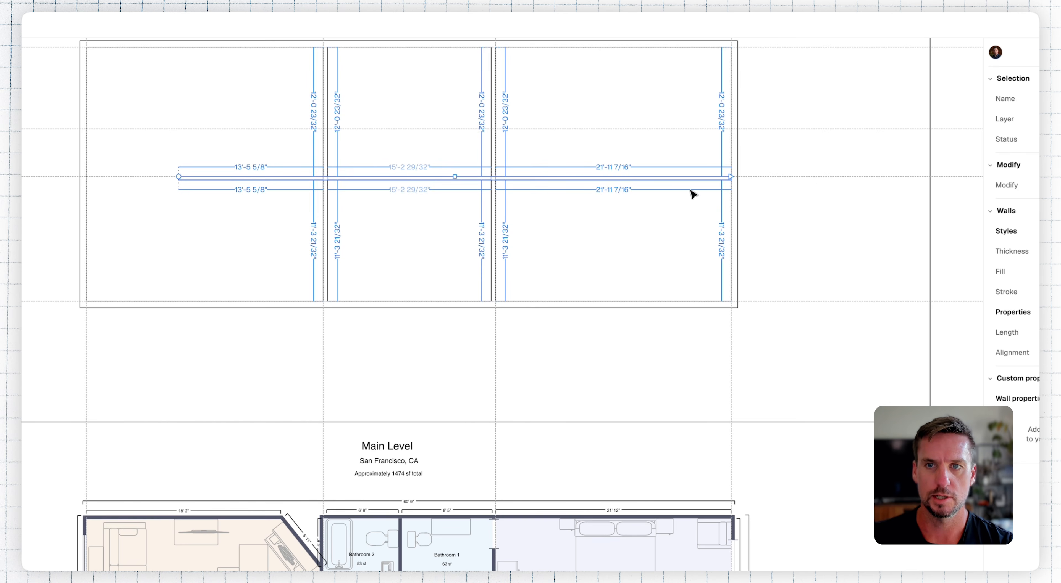
# Step: Copy the horizontal wall up to the hallway's upper guideline and flip the copy's alignment to the other side
pyautogui.keyDown('alt'); pyautogui.moveTo(684, 176); pyautogui.dragTo(687, 131); pyautogui.keyUp('alt')
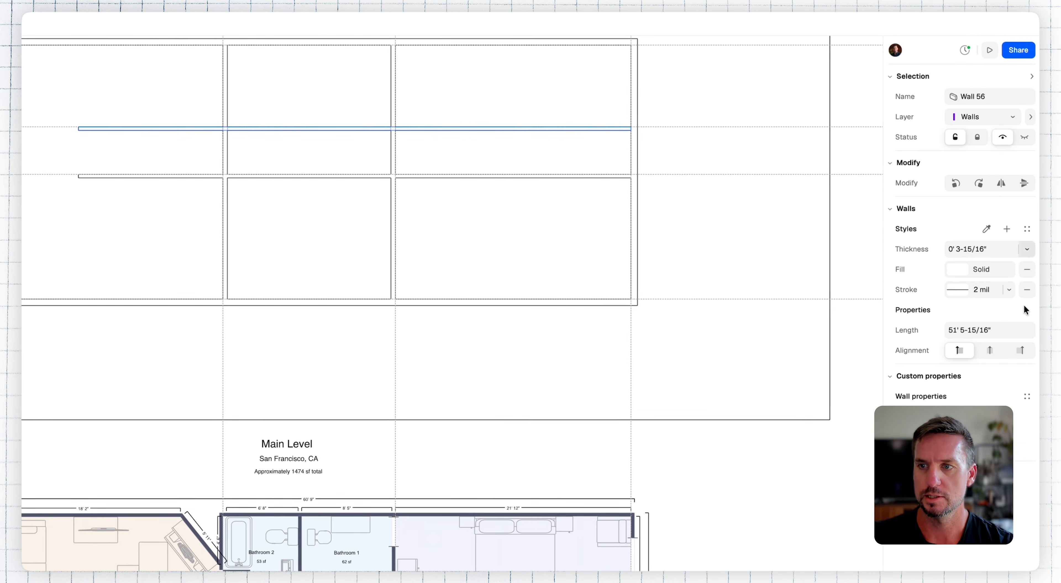
pyautogui.click(1021, 354)
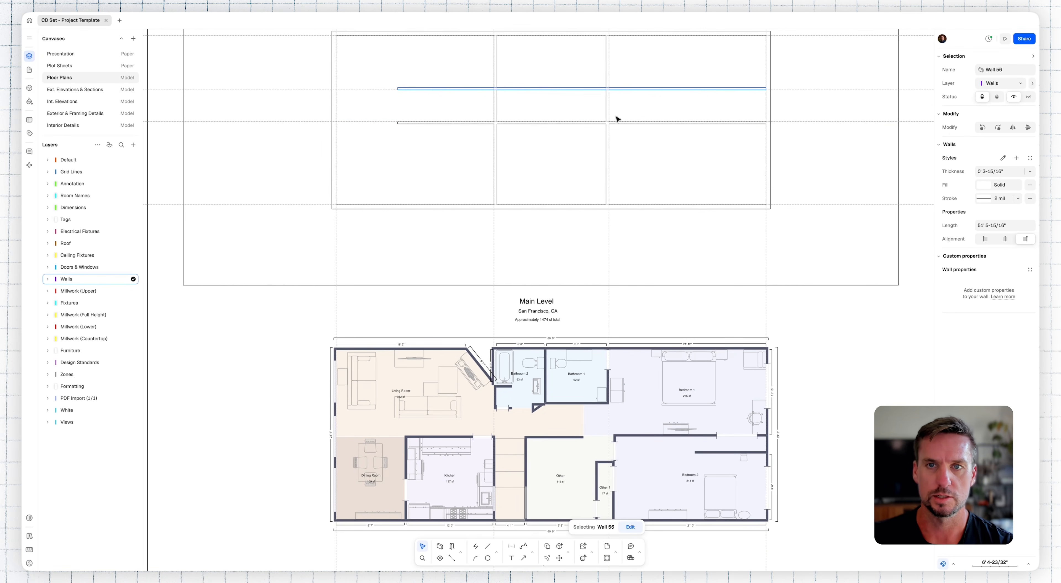
pyautogui.click(806, 149)
pyautogui.scroll(2, 808, 149)
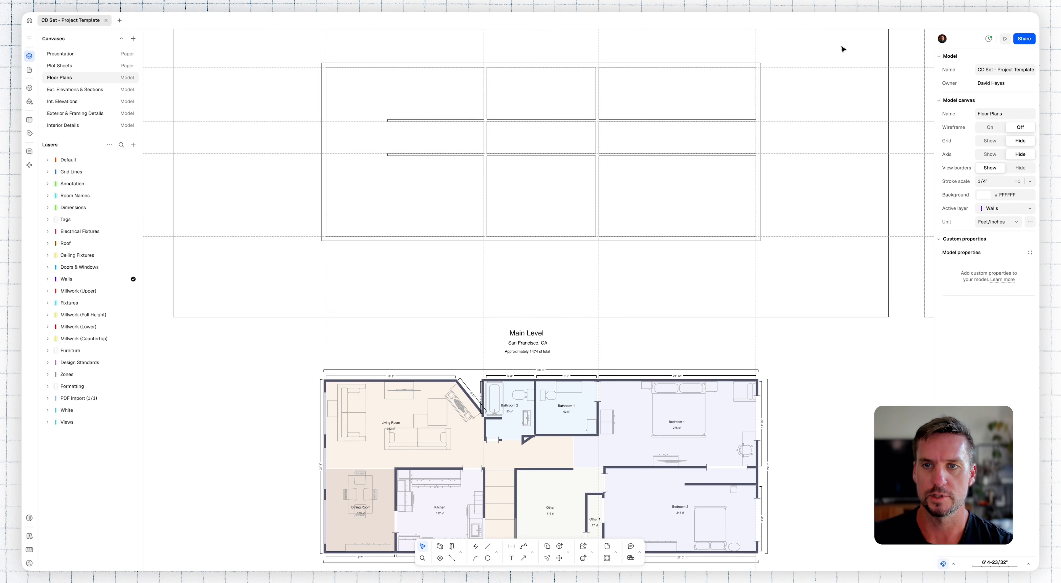
# Step: Delete all the guidelines crossing the Existing Floor Plan
pyautogui.moveTo(842, 50); pyautogui.dragTo(289, 287)
pyautogui.press('Delete')
pyautogui.press('Delete')
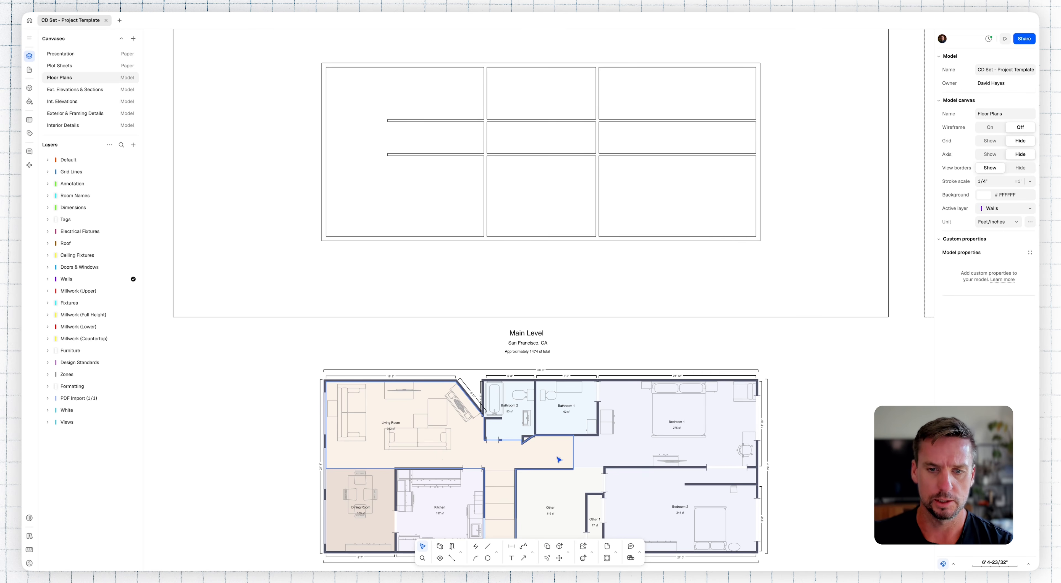
# Step: Trim away the two vertical wall segments lying between the horizontal hallway walls
pyautogui.moveTo(677, 104); pyautogui.dragTo(672, 175)
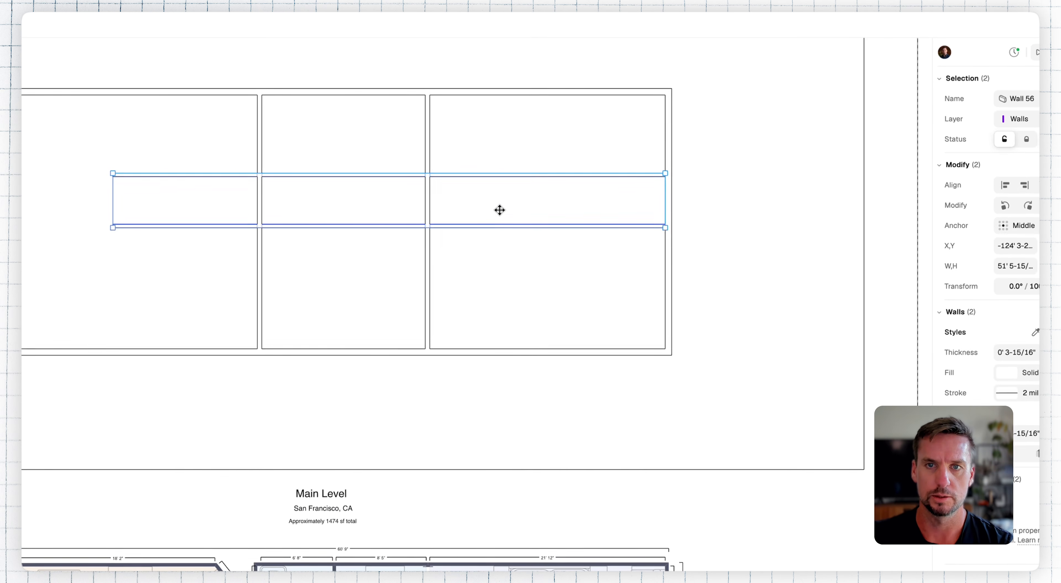
pyautogui.click(425, 192)
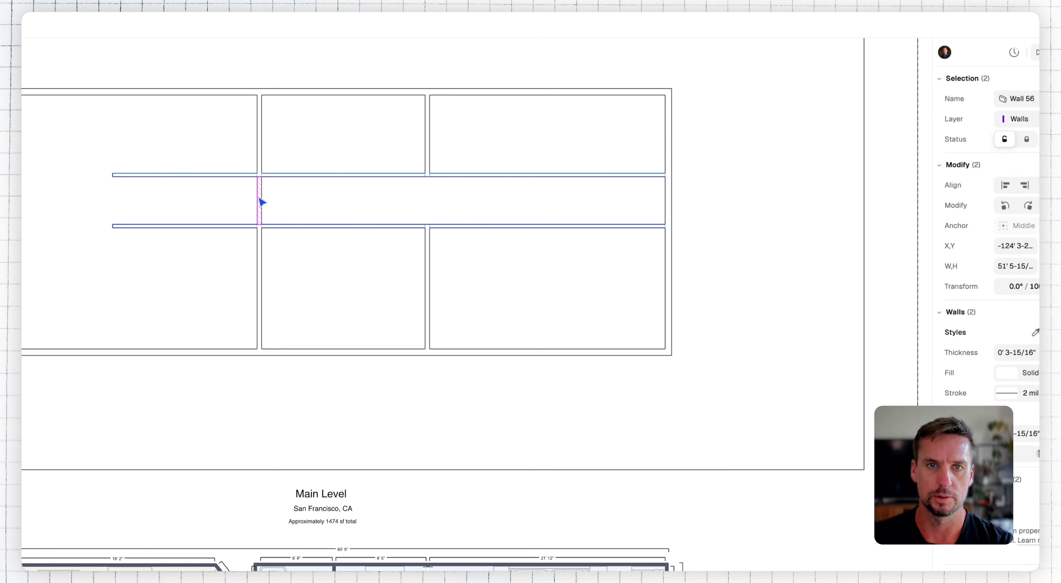
pyautogui.press('Escape')
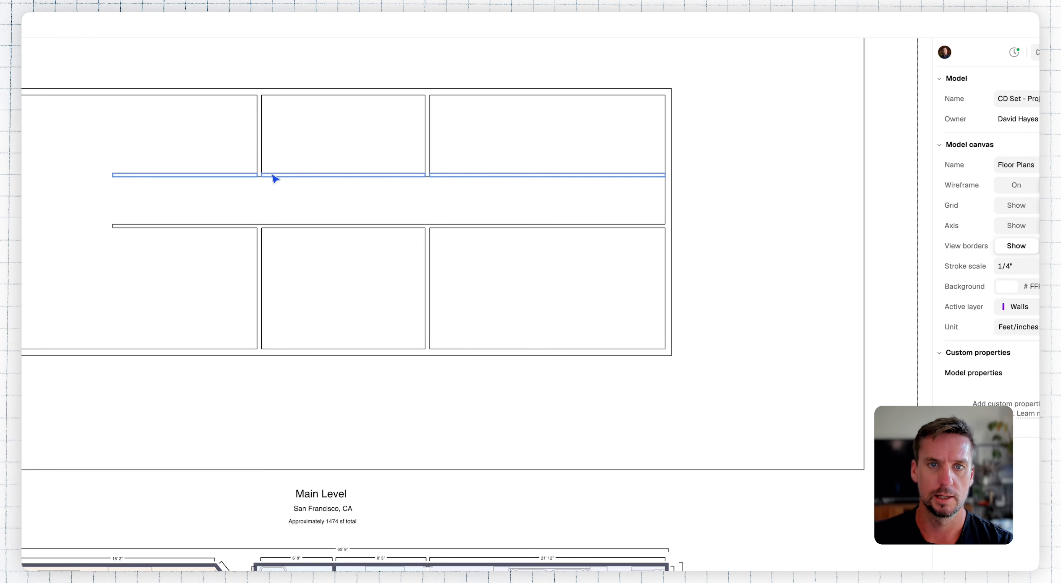
# Step: Shorten the upper hallway wall so its left end meets the left vertical interior wall
pyautogui.click(272, 175)
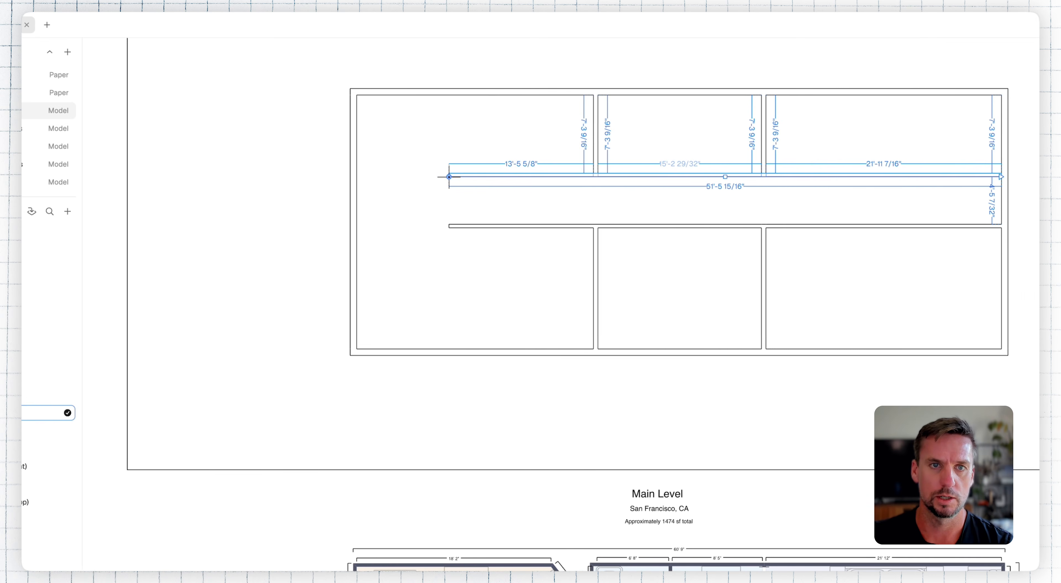
pyautogui.moveTo(449, 177); pyautogui.dragTo(593, 177)
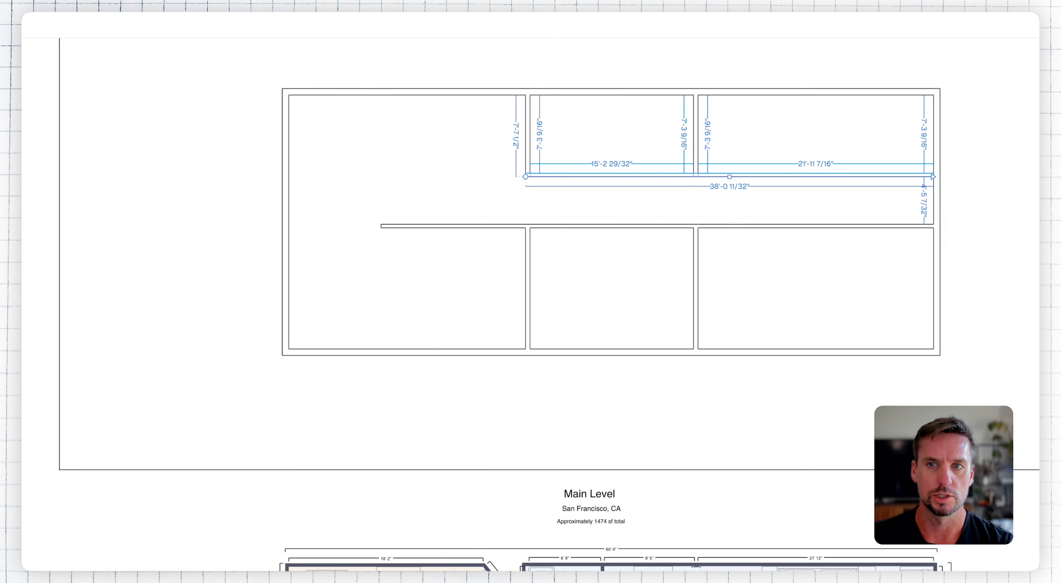
pyautogui.click(872, 331)
pyautogui.moveTo(822, 375); pyautogui.dragTo(818, 336, button='middle')
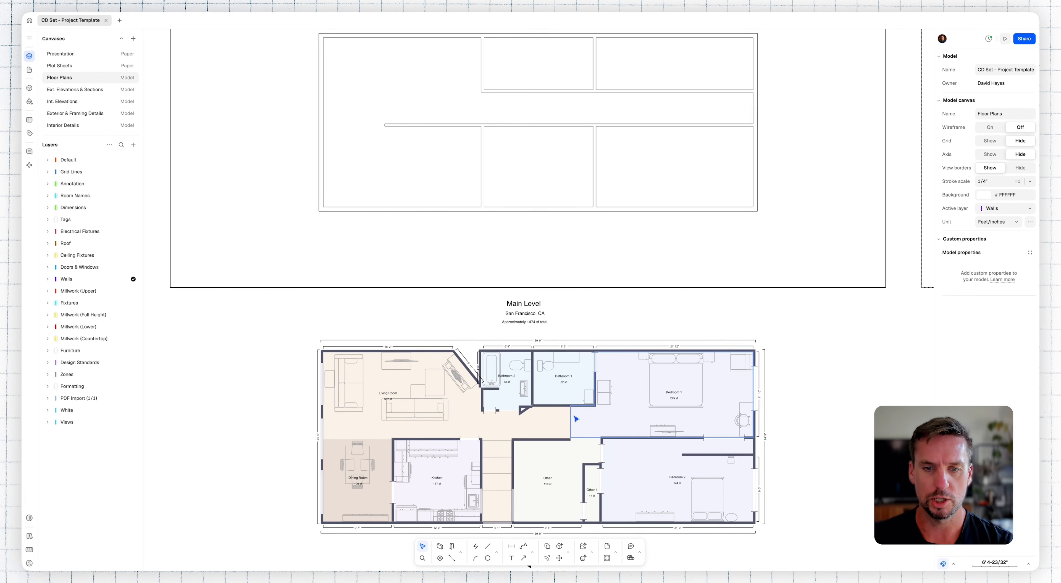
# Step: Measure the hallway's width in the scanned plan, from below Bathroom 1 down to the opposite wall
pyautogui.scroll(5, 558, 431)
pyautogui.write('di')
pyautogui.press('Return')
pyautogui.click(556, 373)
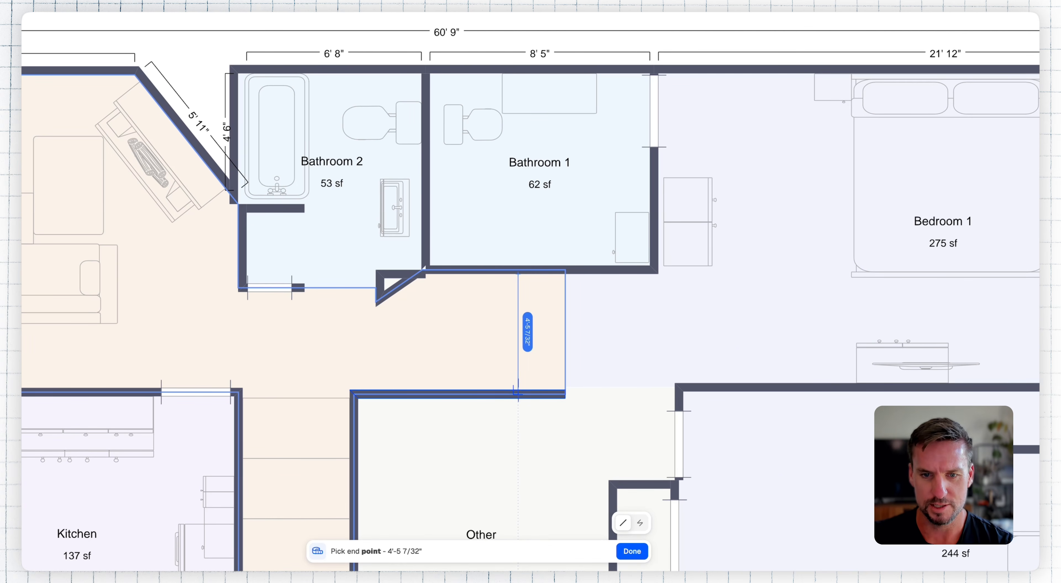
pyautogui.press('Escape')
pyautogui.scroll(-4, 518, 394)
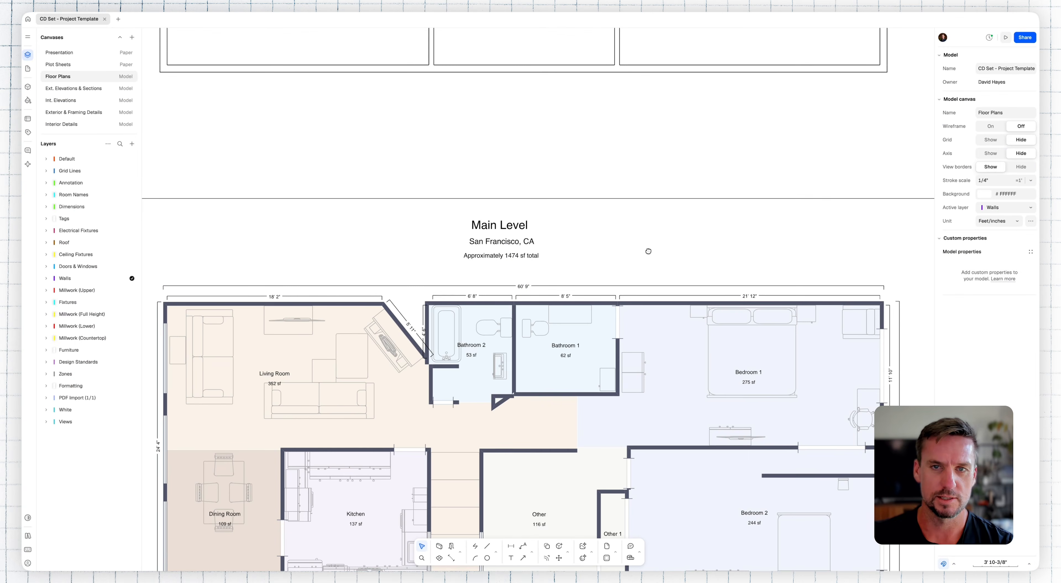
# Step: Move the upper hallway wall so its clear distance to the lower hallway wall is 4'
pyautogui.moveTo(648, 252); pyautogui.dragTo(631, 383, button='middle')
pyautogui.scroll(-5, 636, 352)
pyautogui.moveTo(651, 307); pyautogui.dragTo(646, 328, button='middle')
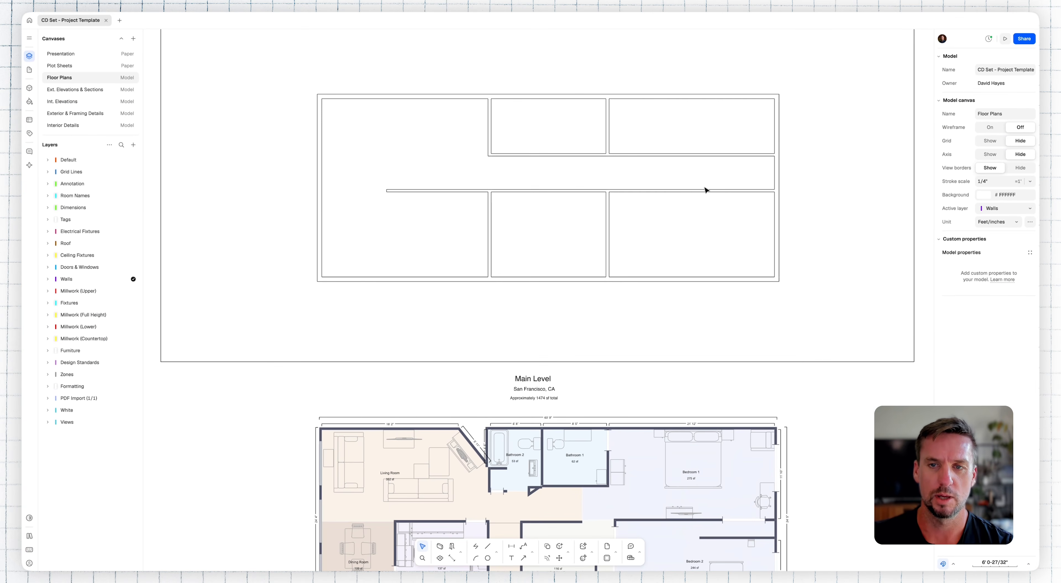
pyautogui.click(759, 158)
pyautogui.scroll(3, 771, 164)
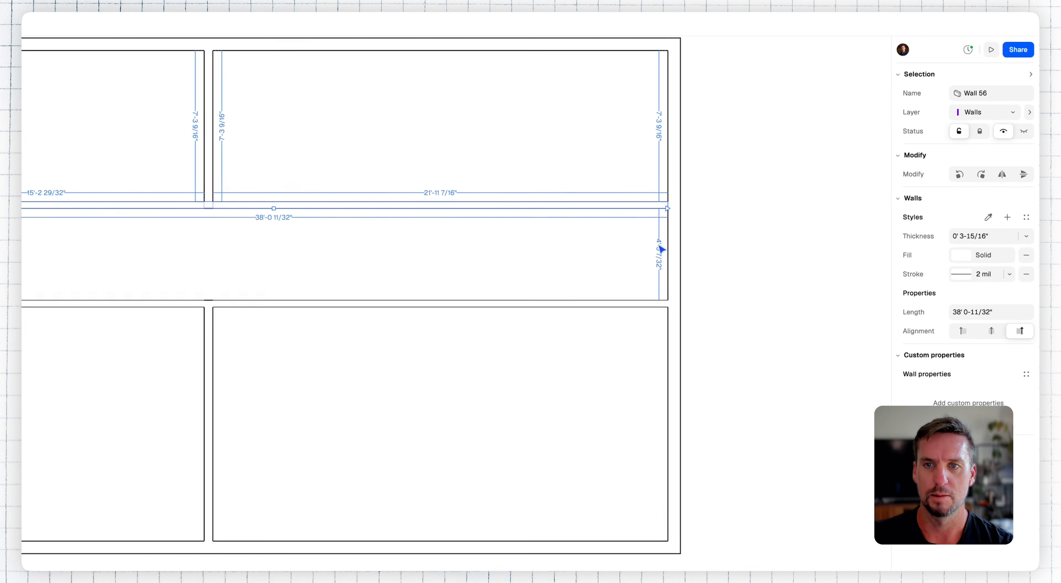
pyautogui.click(660, 249)
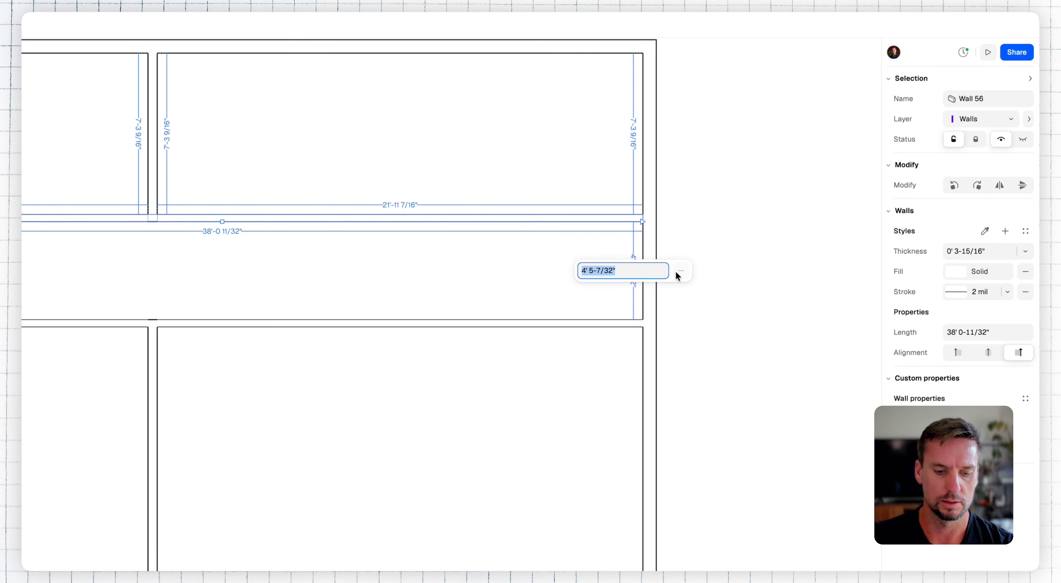
pyautogui.write("4'")
pyautogui.press('Return')
pyautogui.scroll(-2, 696, 253)
pyautogui.click(695, 253)
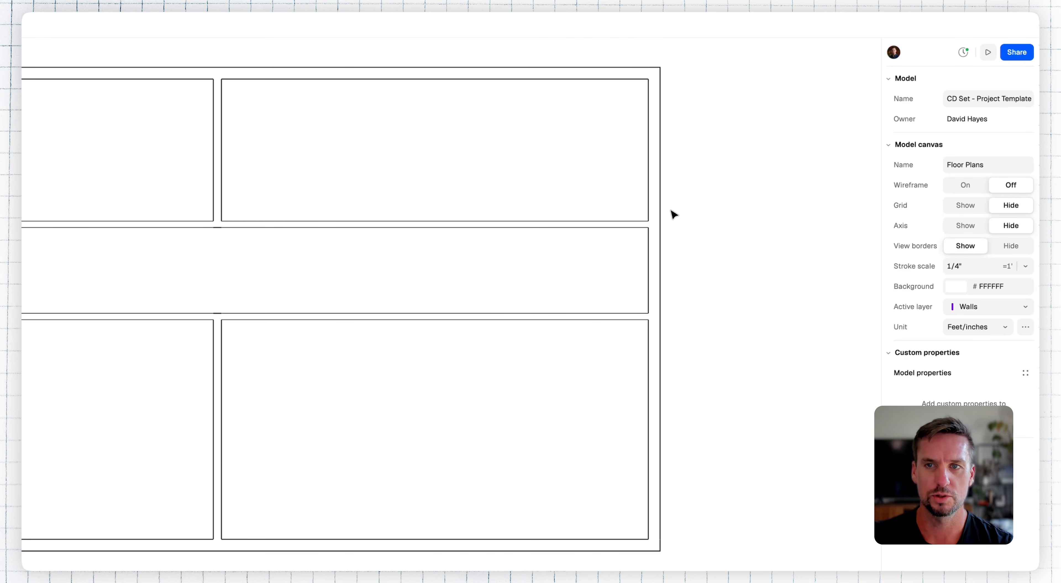
pyautogui.moveTo(397, 252); pyautogui.dragTo(487, 248)
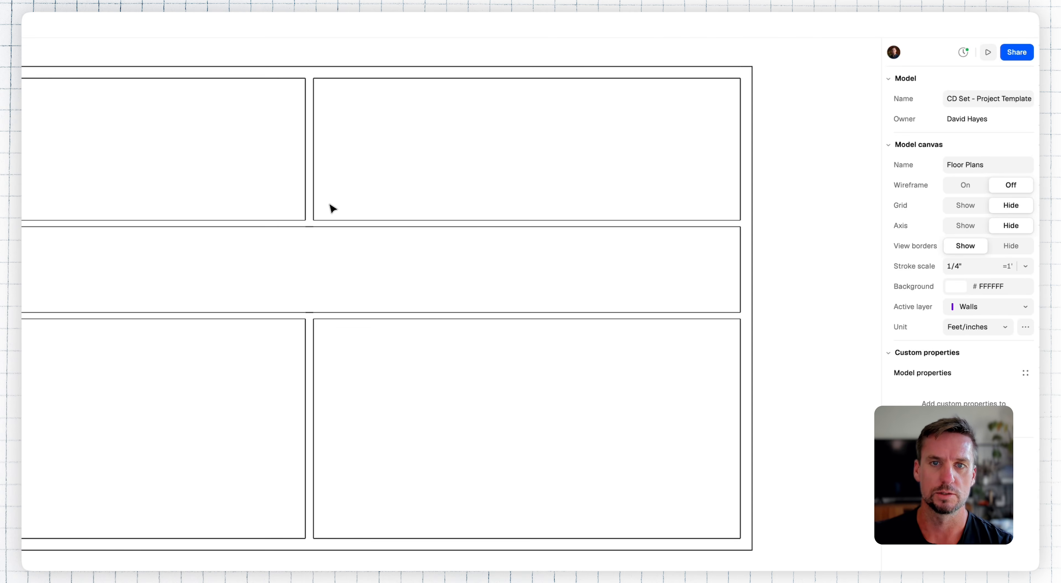
pyautogui.scroll(-3, 359, 238)
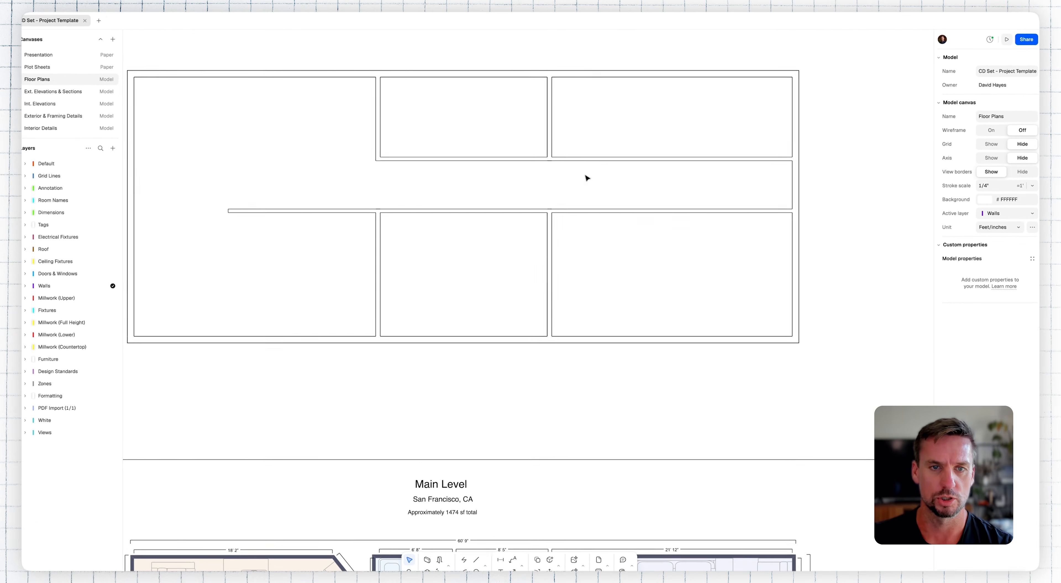
pyautogui.scroll(-1, 587, 177)
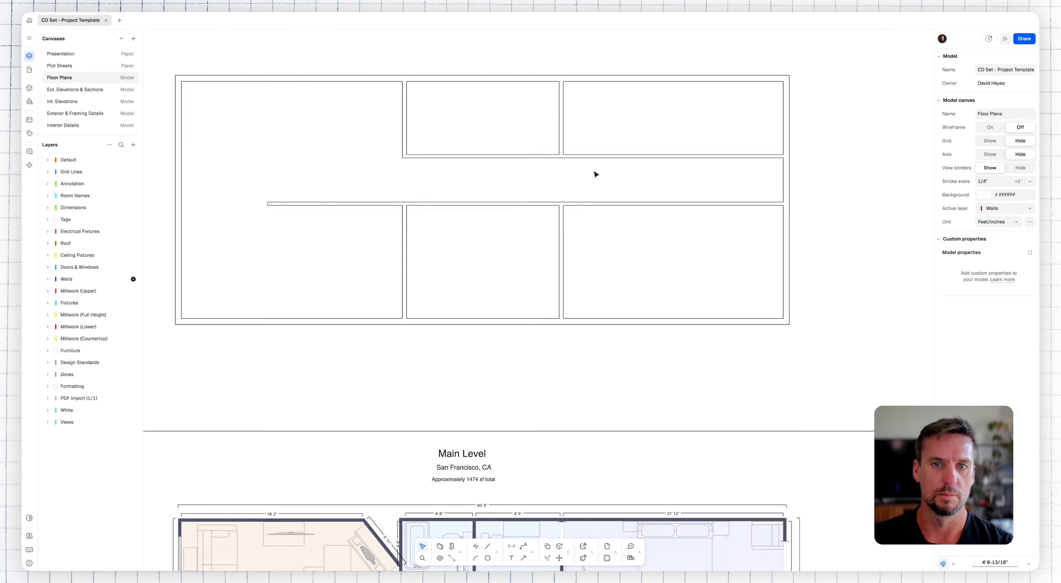
pyautogui.scroll(-3, 595, 174)
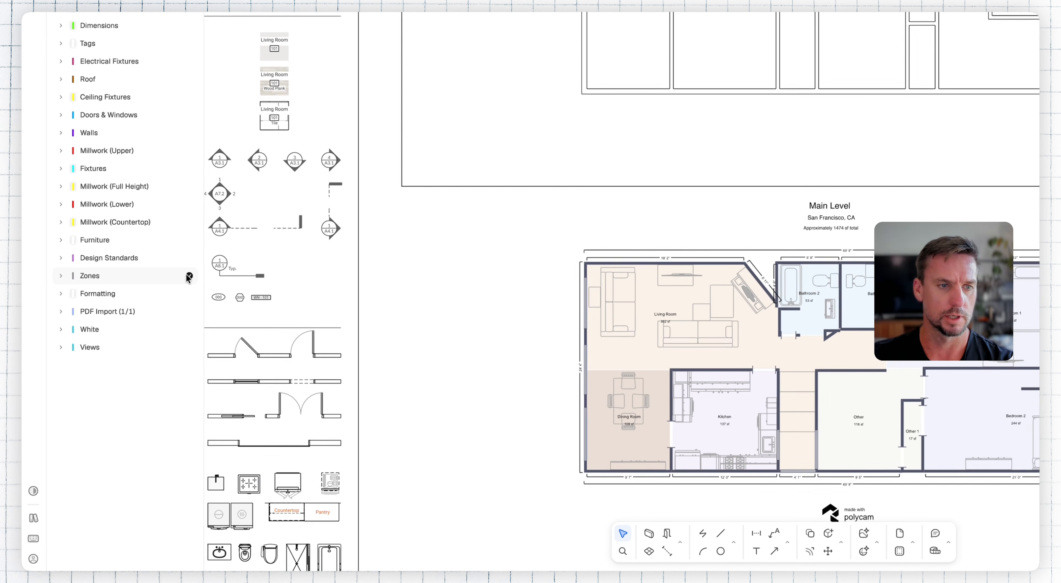
# Step: Create a zone in every enclosed room of the Existing Floor Plan, including the joined living, dining and hallway area
pyautogui.click(650, 552)
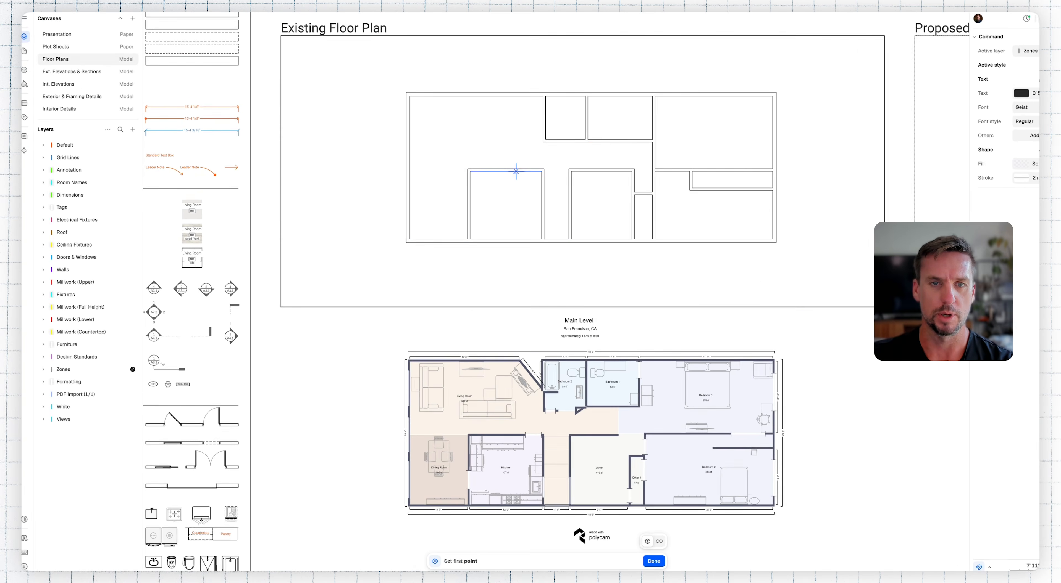
pyautogui.click(453, 155)
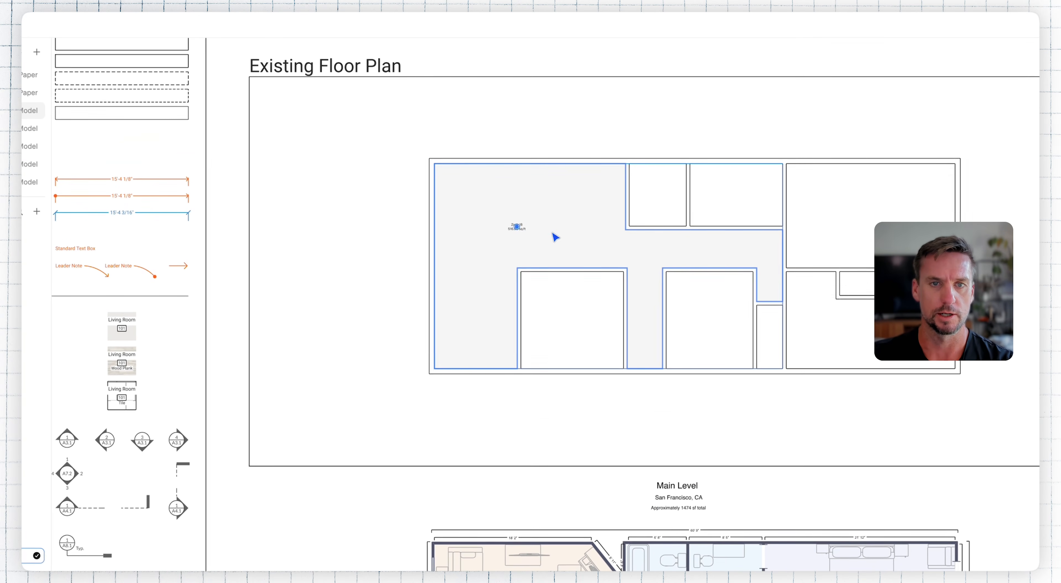
pyautogui.click(570, 317)
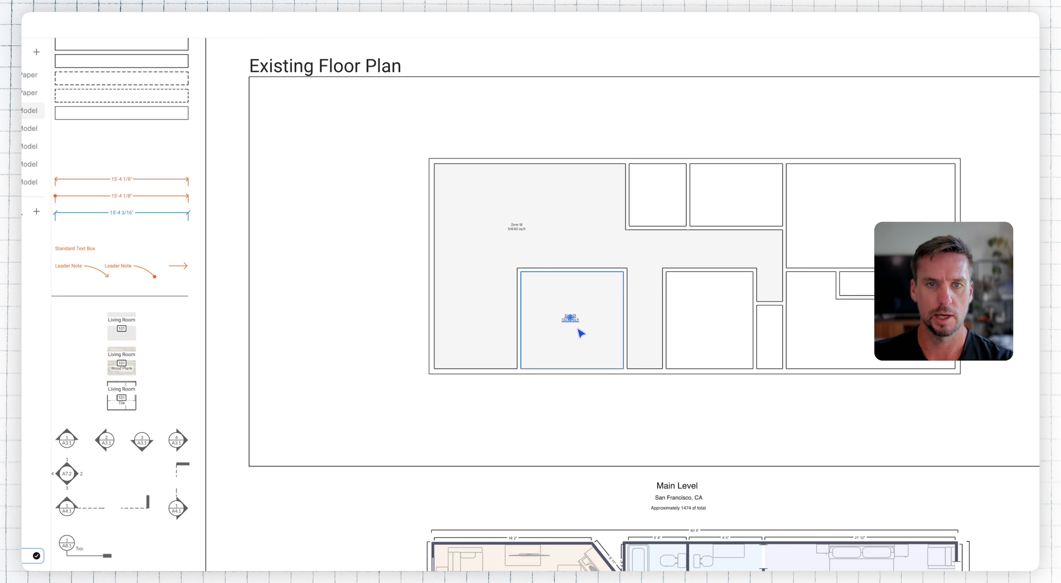
pyautogui.click(708, 317)
pyautogui.click(658, 194)
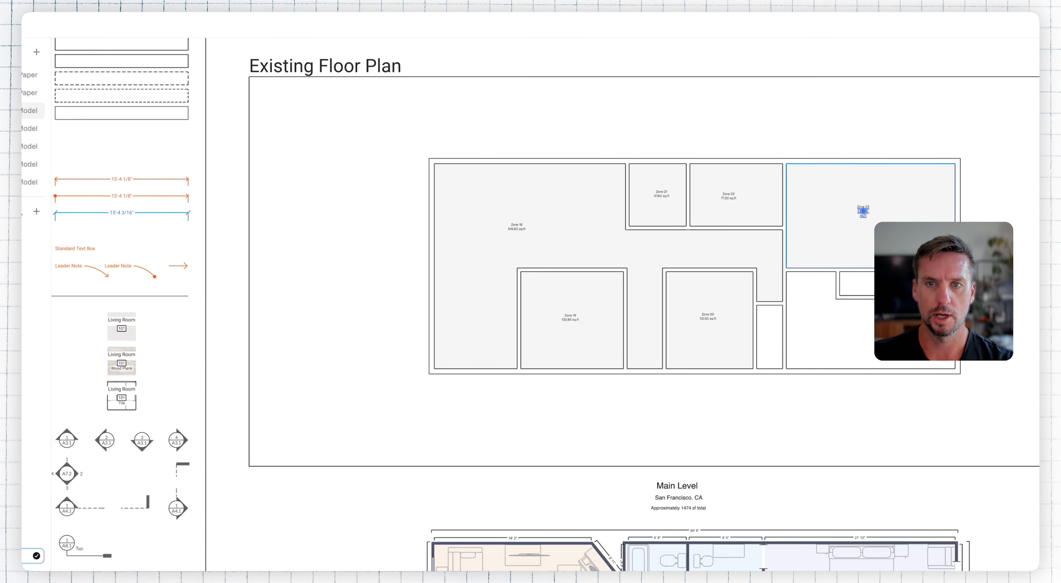
pyautogui.click(849, 334)
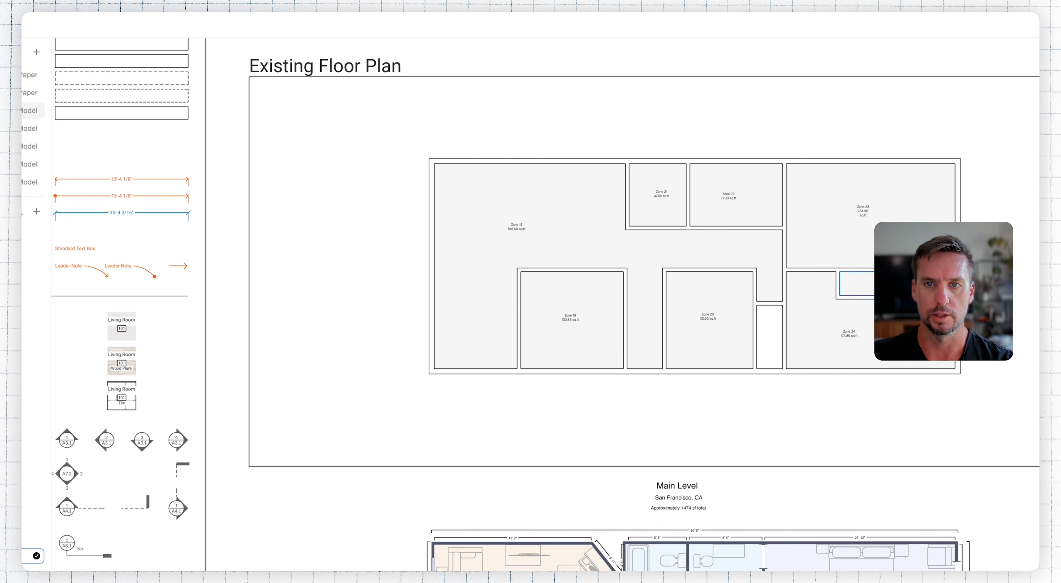
pyautogui.click(770, 330)
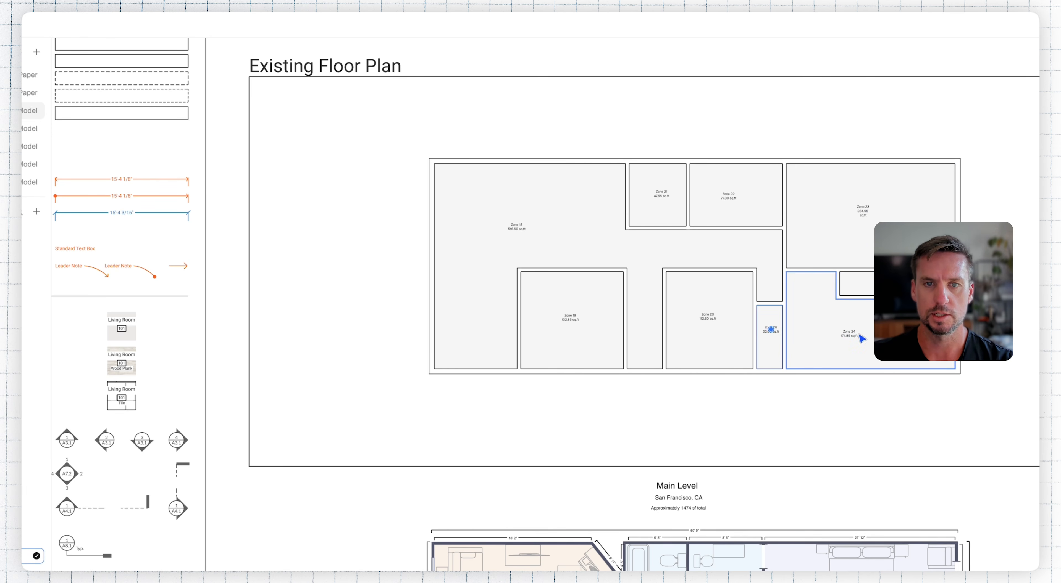
# Step: Draw a vertical zone separator about 4'5" long across the opening between the living room and the hallway
pyautogui.scroll(5, 523, 227)
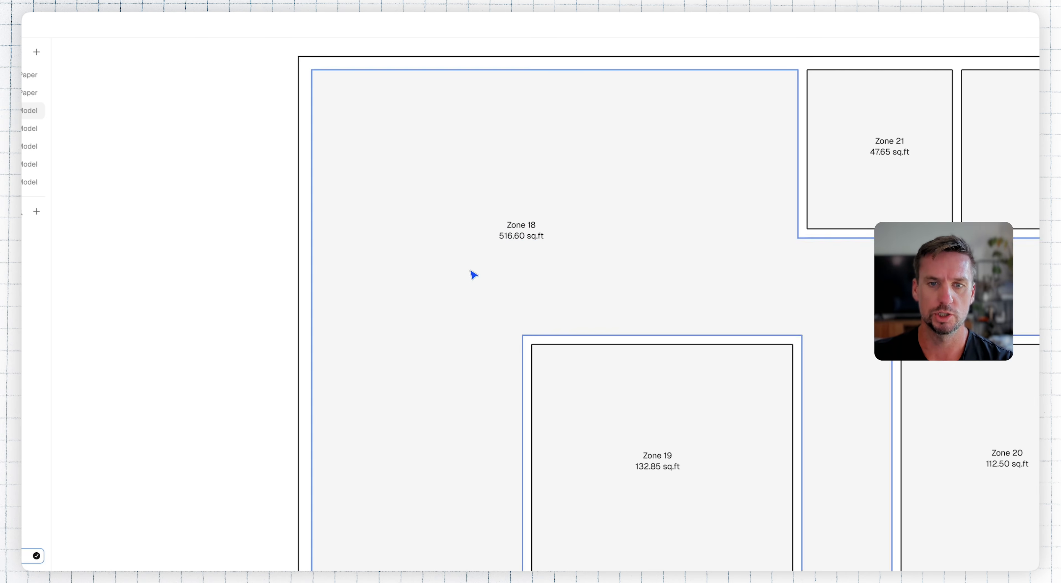
pyautogui.scroll(-5, 723, 379)
pyautogui.moveTo(743, 348); pyautogui.dragTo(636, 406, button='middle')
pyautogui.click(549, 190)
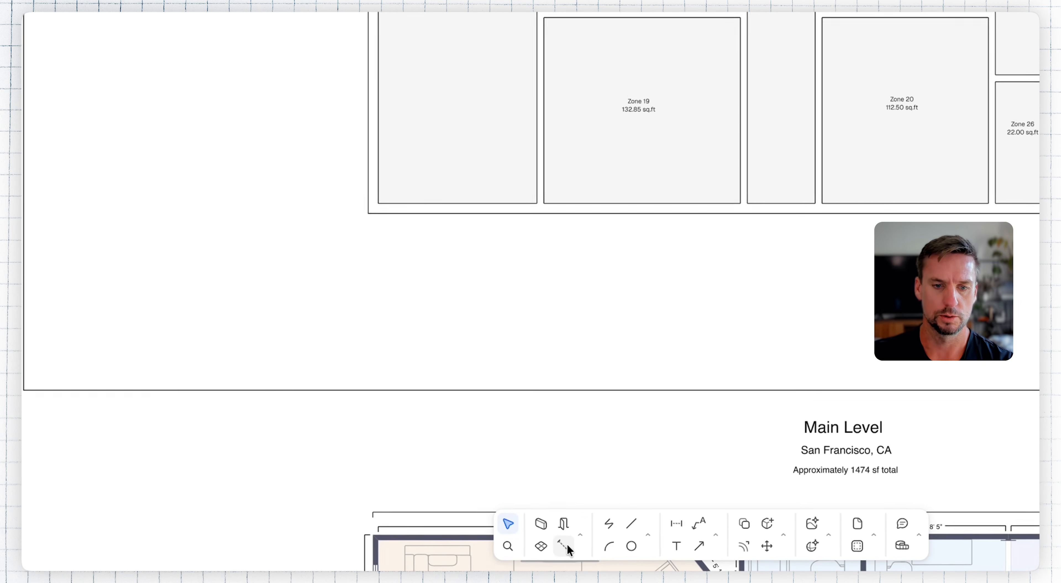
pyautogui.click(451, 558)
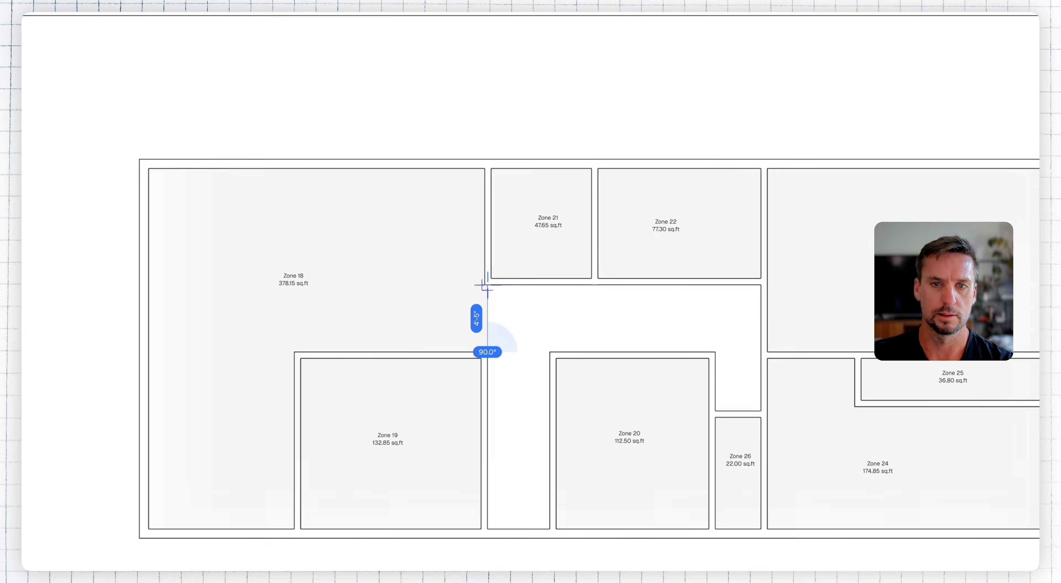
pyautogui.click(487, 286)
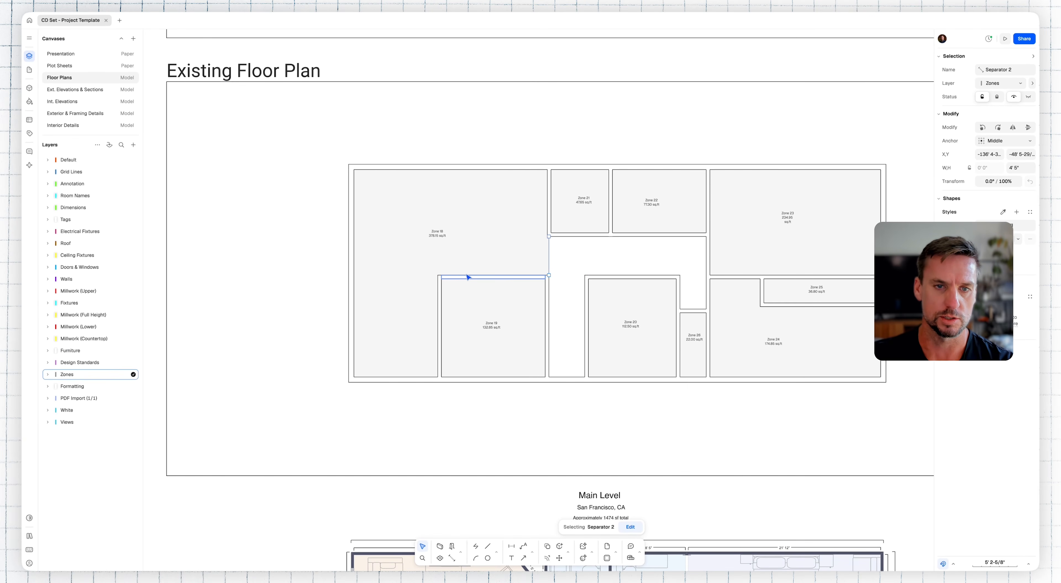
# Step: Draw a horizontal zone separator from the kitchen's upper-left corner to the left exterior wall, dividing the living and dining areas
pyautogui.press('Return')
pyautogui.click(437, 276)
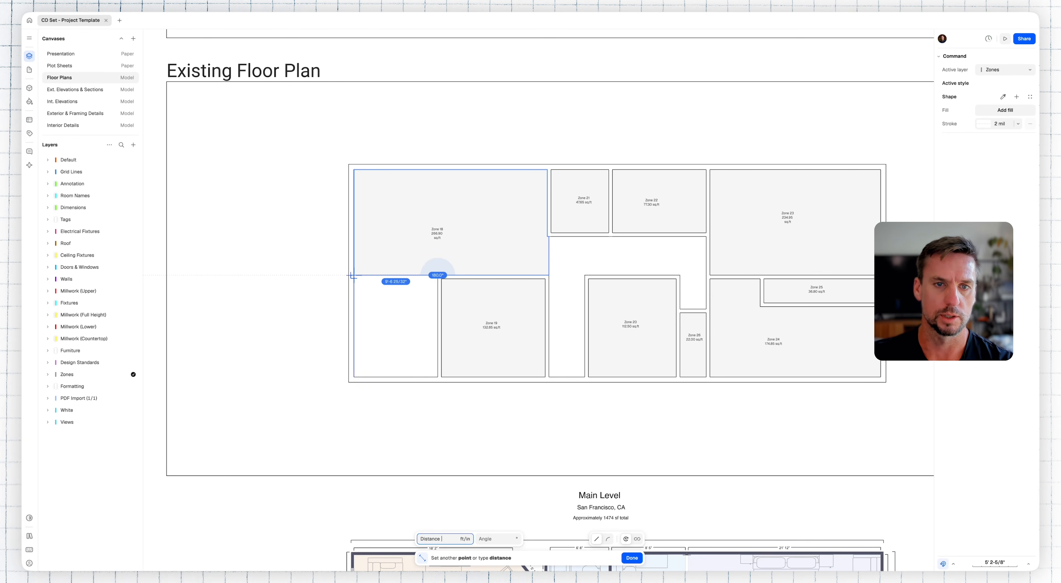
pyautogui.click(354, 276)
pyautogui.press('Return')
pyautogui.press('Escape')
# Step: Add zones to the separated dining area and the hallway
pyautogui.click(440, 559)
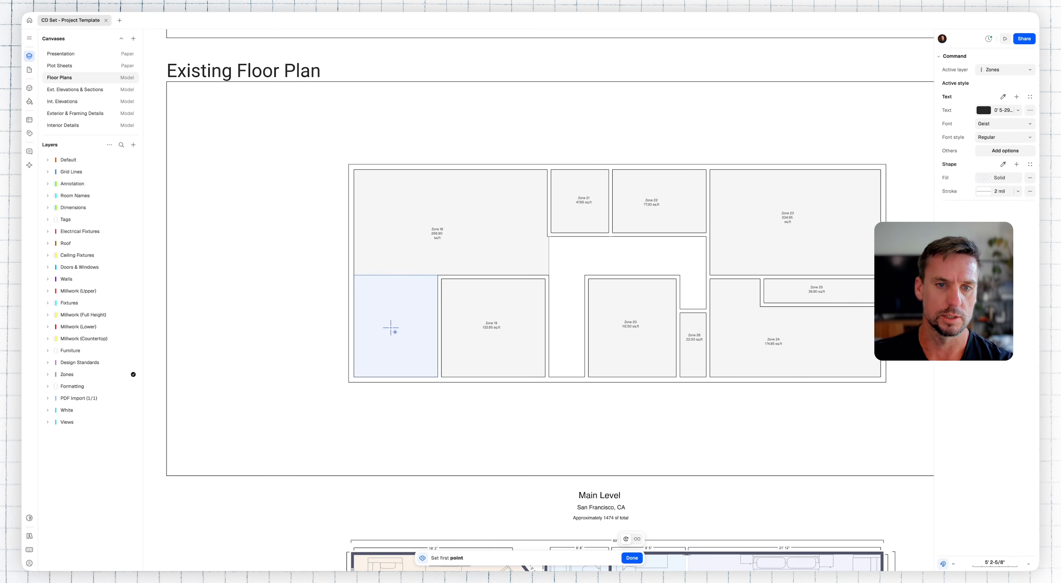
pyautogui.click(411, 338)
pyautogui.press('Return')
pyautogui.click(641, 257)
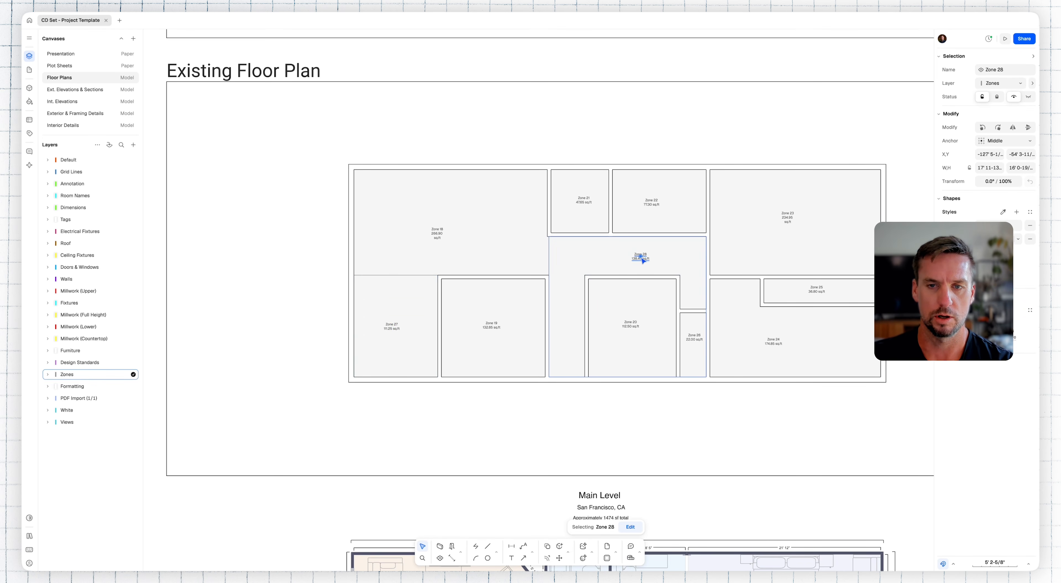
# Step: Rename the large upper-left zone as Living Room and widen its label so the name fits on one line
pyautogui.press('Return')
pyautogui.press('Escape')
pyautogui.click(497, 244)
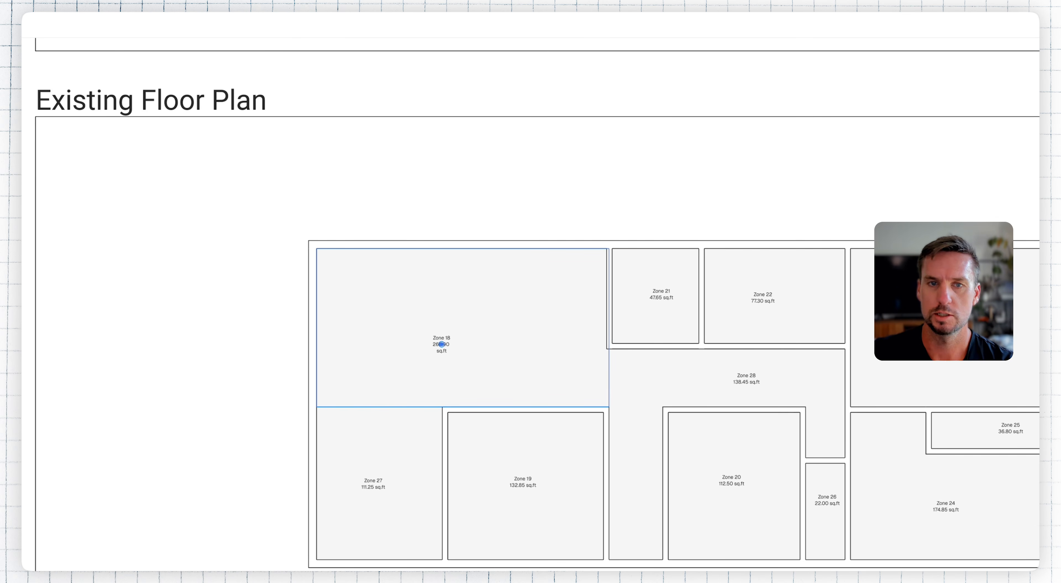
pyautogui.keyDown('ctrl'); pyautogui.scroll(5, 428, 348); pyautogui.keyUp('ctrl')
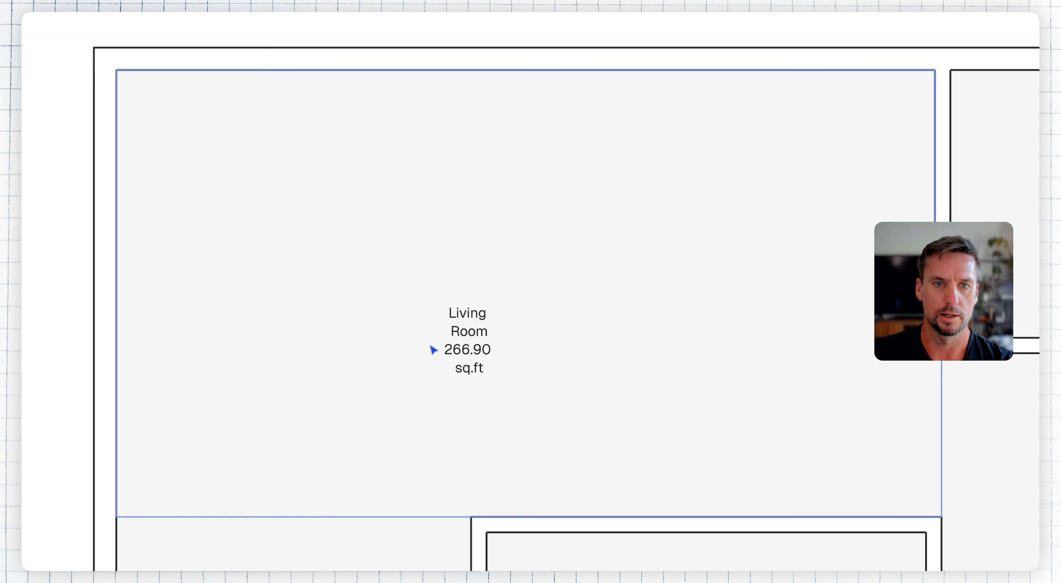
pyautogui.click(465, 340)
pyautogui.moveTo(511, 348); pyautogui.dragTo(555, 348)
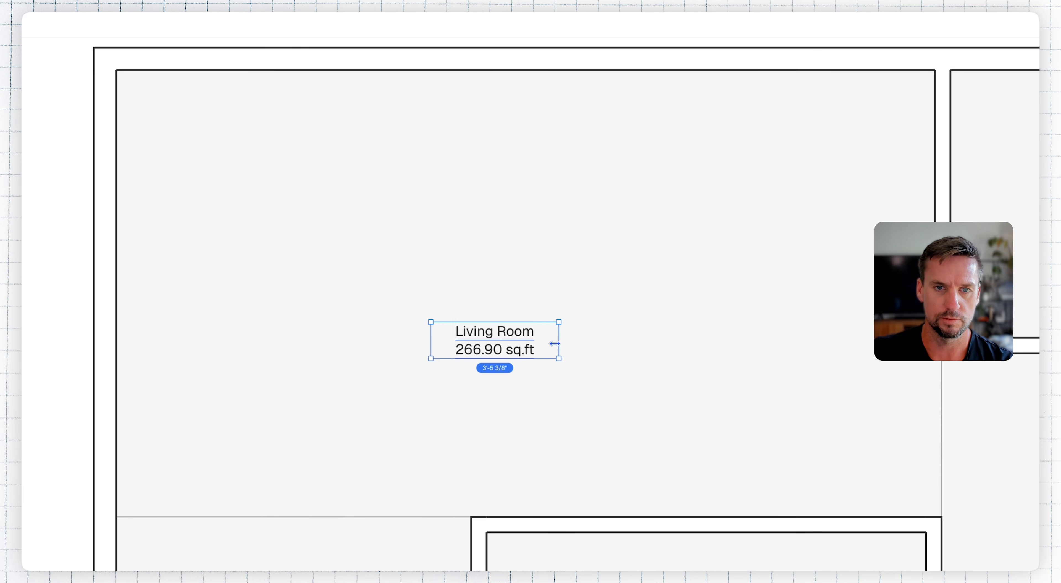
pyautogui.keyDown('ctrl'); pyautogui.scroll(-2, 499, 349); pyautogui.keyUp('ctrl')
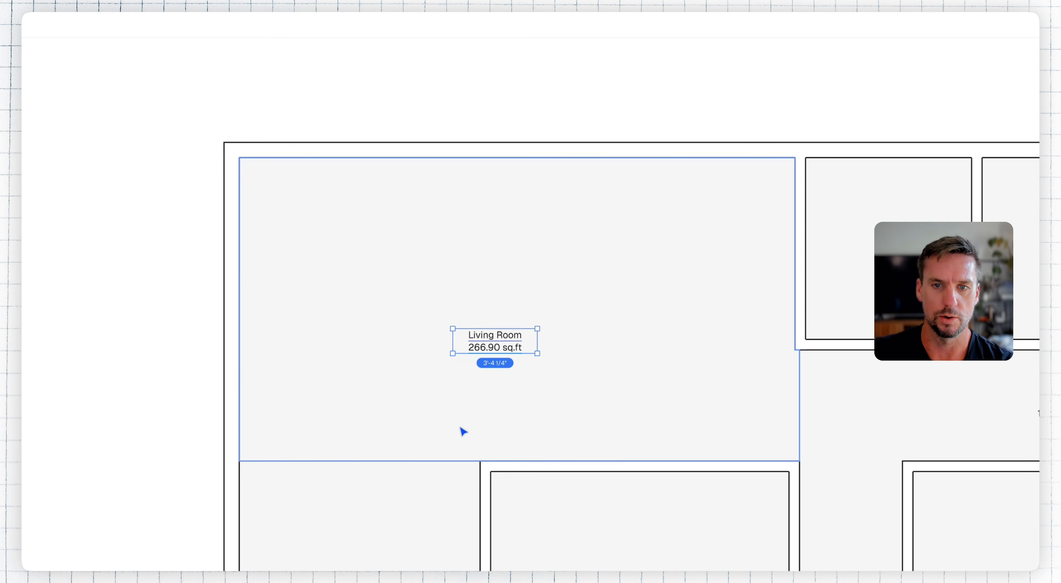
# Step: Rename the remaining zones by room as Dining, Bedroom, Bathroom, Hallway and Closet
pyautogui.scroll(-5, 462, 431)
pyautogui.hscroll(2, 462, 431)
pyautogui.moveTo(510, 244); pyautogui.dragTo(535, 236)
pyautogui.press('Escape')
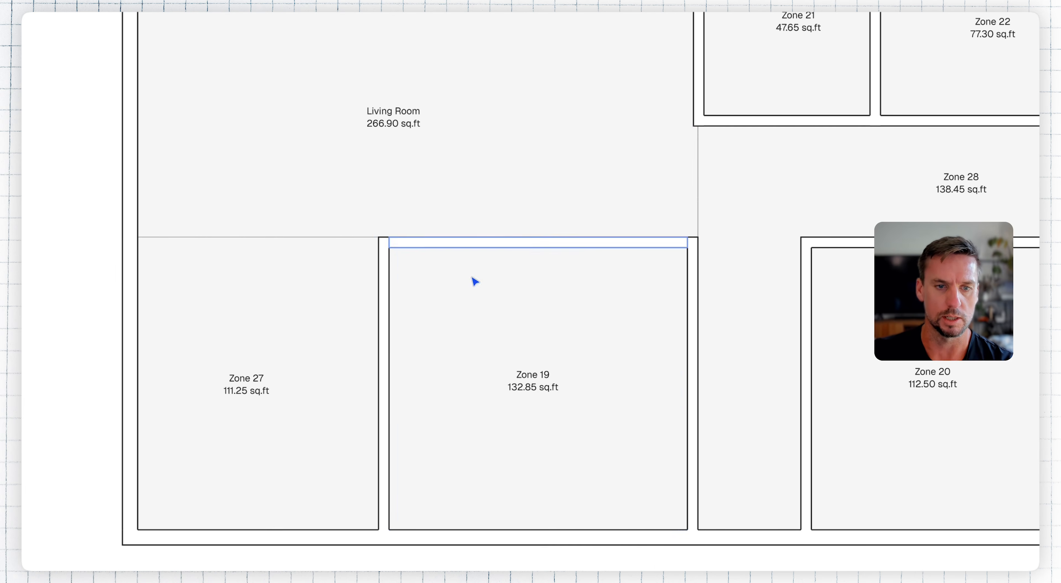
pyautogui.click(341, 326)
pyautogui.click(1006, 96)
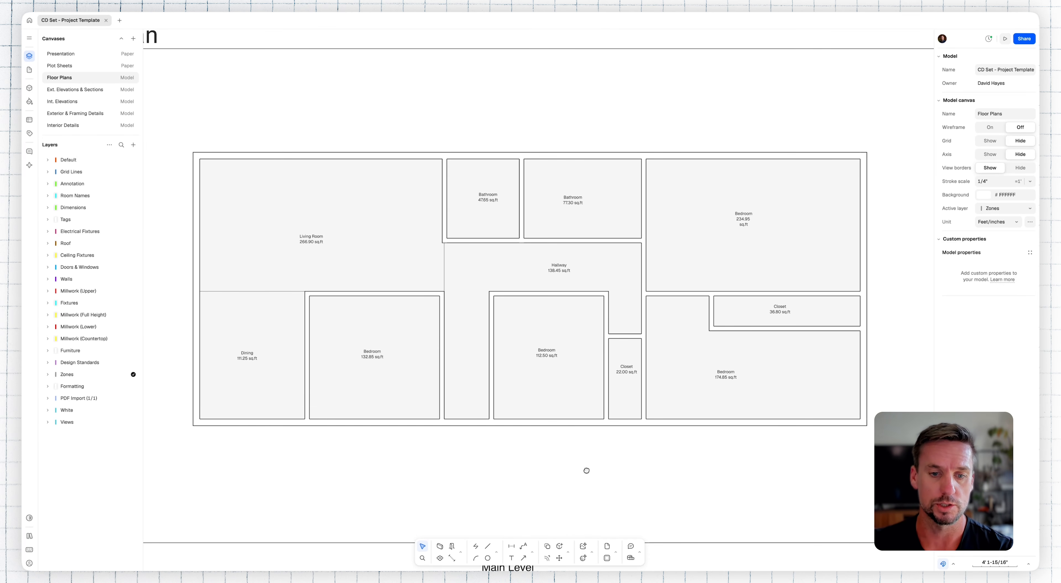
# Step: Copy the Interior Door and Interior Door (45) swing blocks from the Standard Blocks section to just below the traced Existing Floor Plan
pyautogui.moveTo(586, 470); pyautogui.dragTo(609, 73, button='middle')
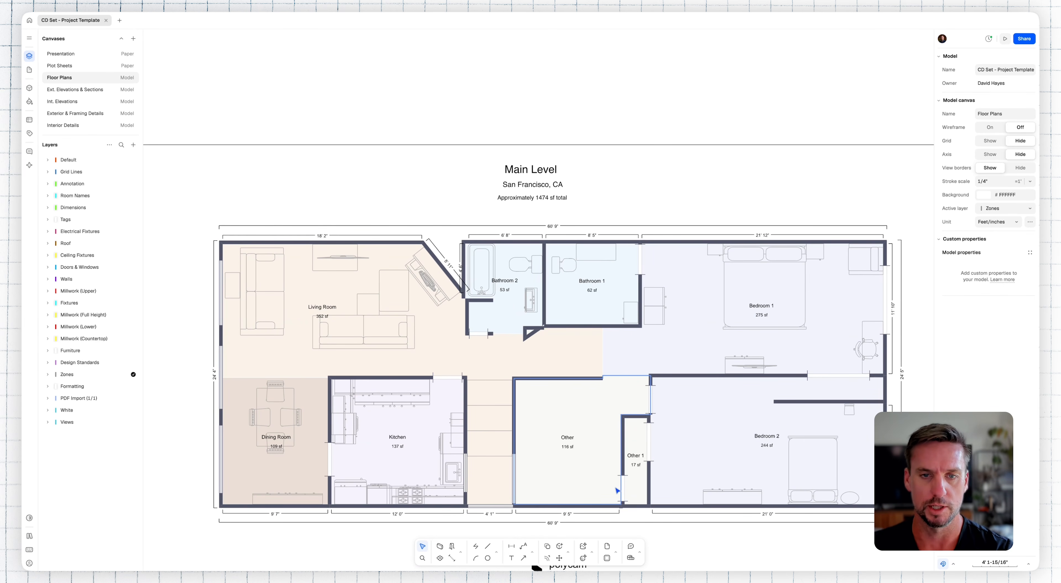
pyautogui.scroll(-3, 660, 291)
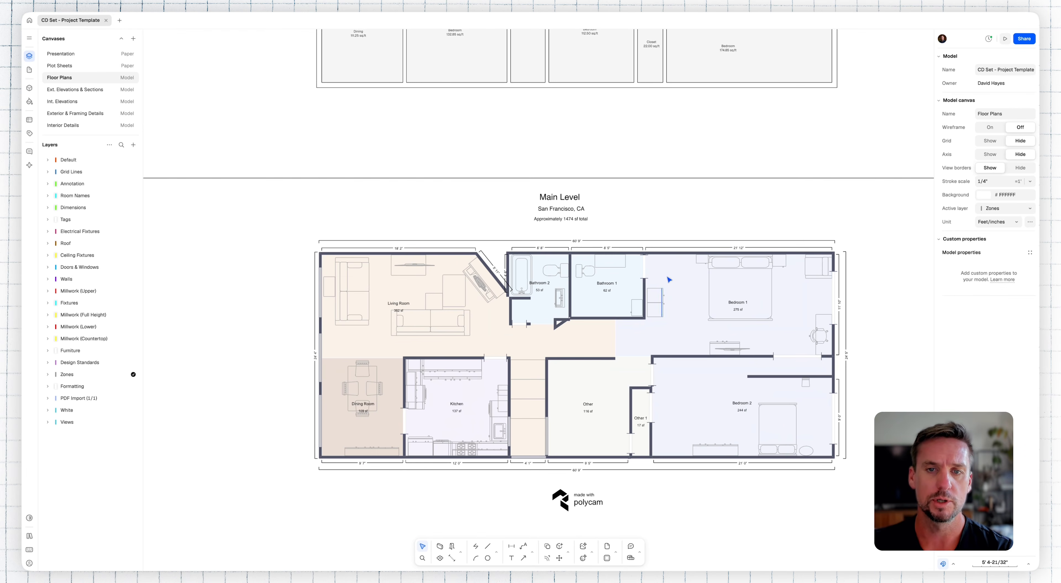
pyautogui.moveTo(692, 147); pyautogui.dragTo(686, 172, button='middle')
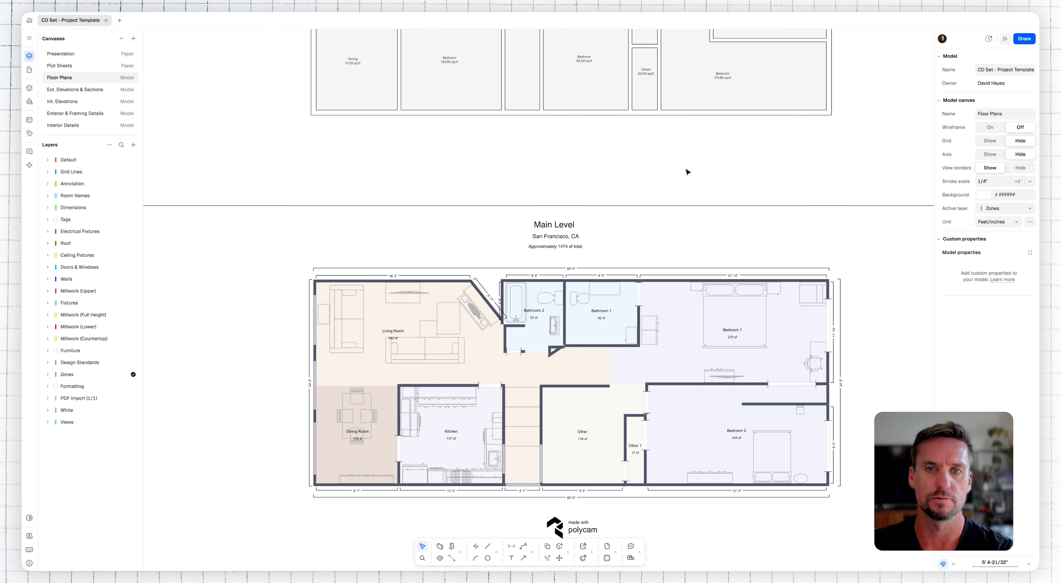
pyautogui.moveTo(687, 172); pyautogui.dragTo(666, 347, button='middle')
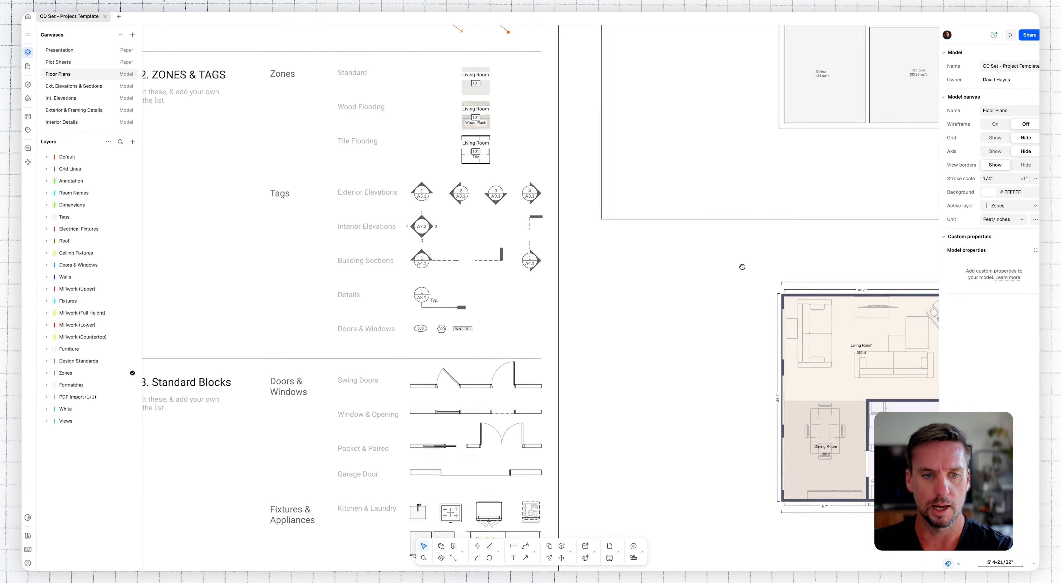
pyautogui.scroll(-3, 750, 235)
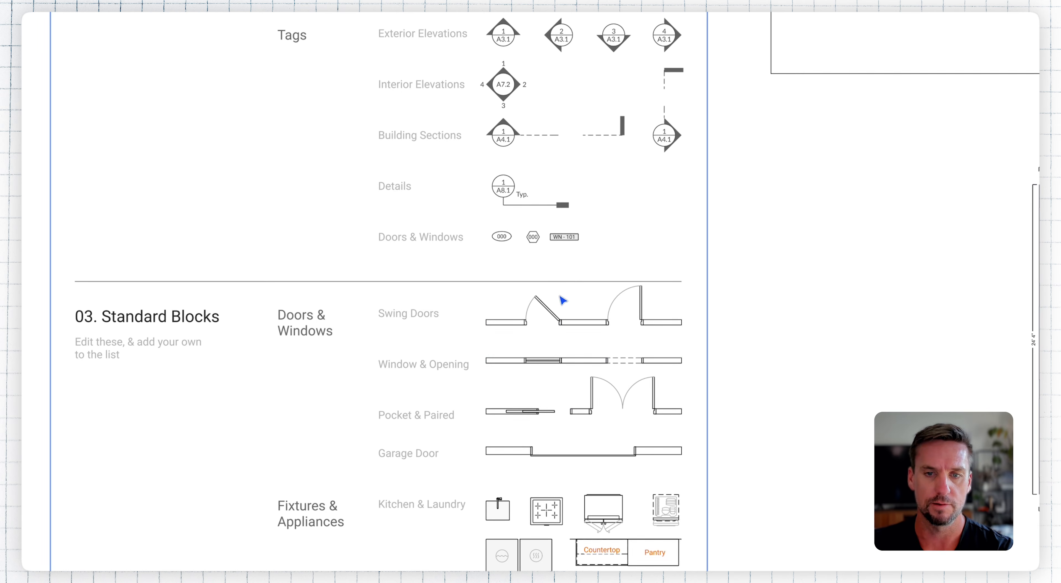
pyautogui.click(556, 317)
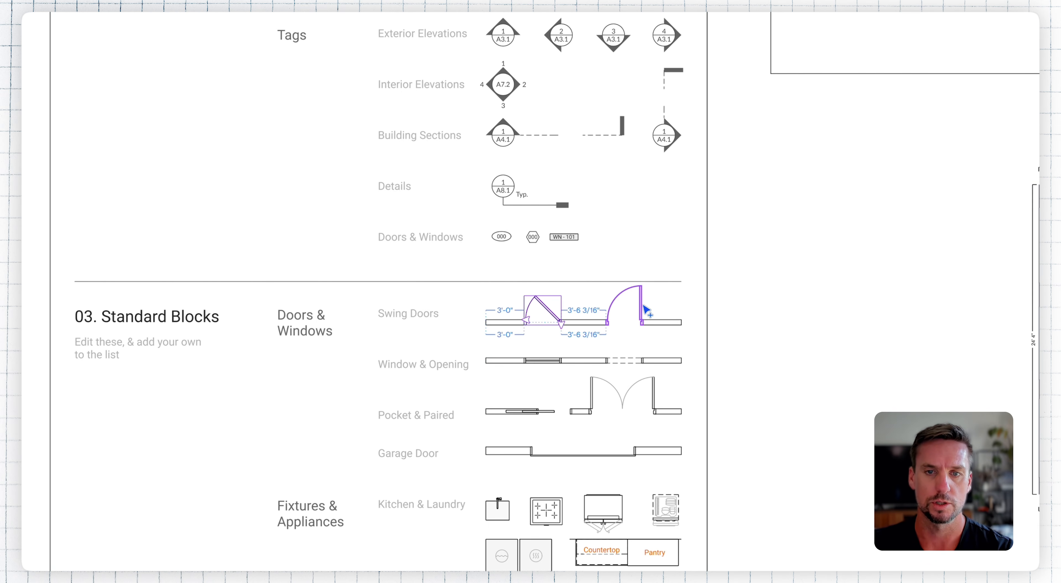
pyautogui.keyDown('shift'); pyautogui.click(640, 305); pyautogui.keyUp('shift')
pyautogui.press('c')
pyautogui.click(630, 312)
pyautogui.moveTo(849, 119); pyautogui.dragTo(270, 399, button='middle')
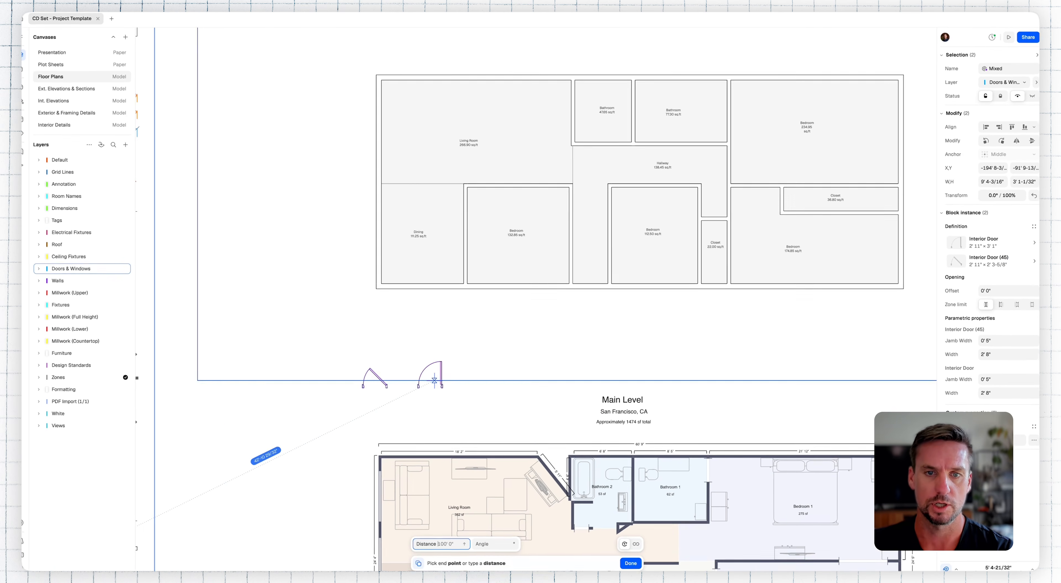
pyautogui.click(523, 317)
pyautogui.moveTo(560, 313); pyautogui.dragTo(499, 412, button='middle')
# Step: Insert the Interior Door into the upper wall of the bedroom beside Dining, and copy it into the middle bedroom's upper wall
pyautogui.scroll(3, 542, 367)
pyautogui.click(427, 420)
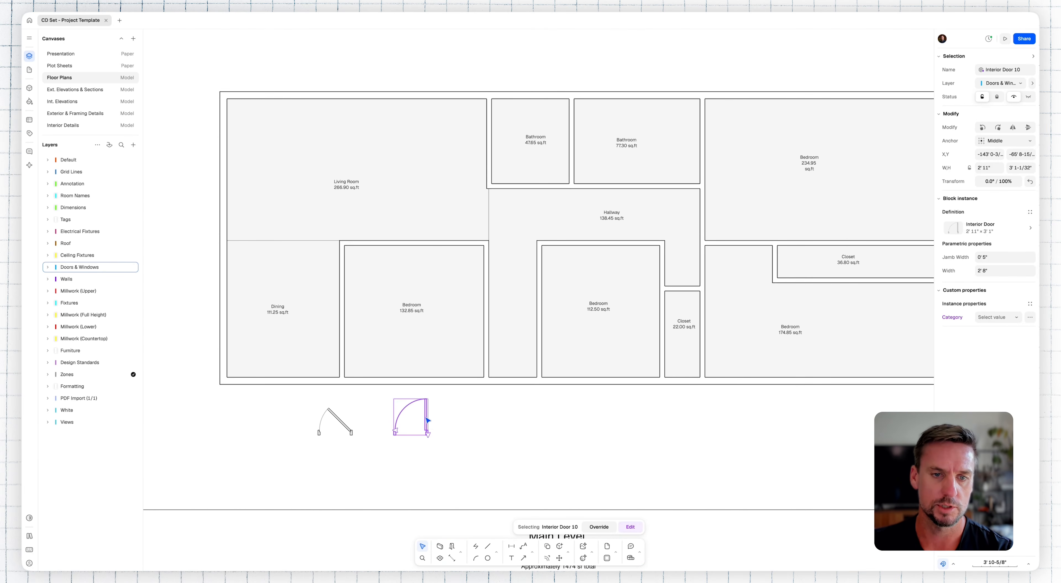
pyautogui.moveTo(427, 421); pyautogui.dragTo(468, 244)
pyautogui.press('c')
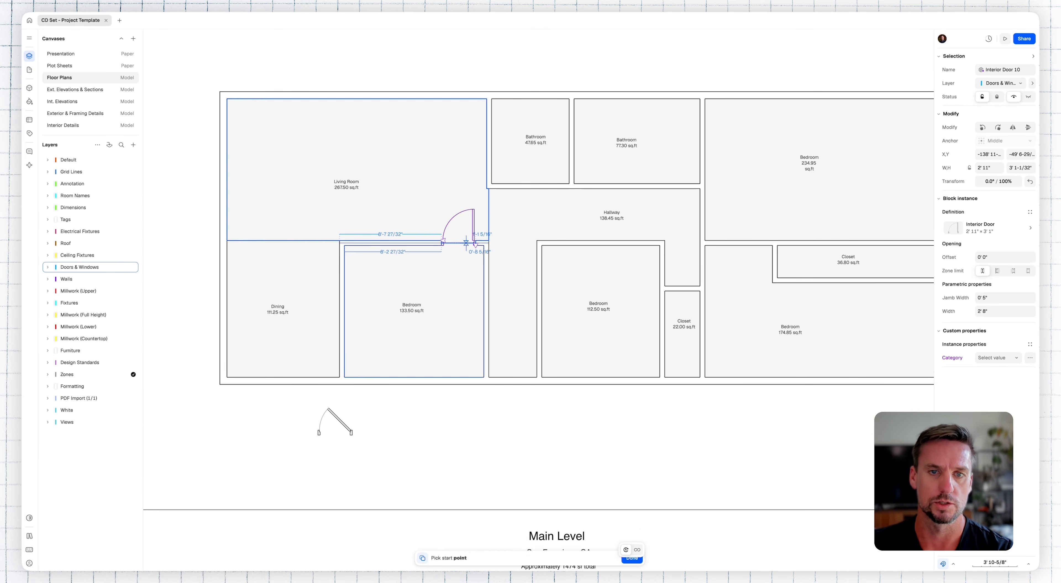
pyautogui.click(466, 238)
pyautogui.click(643, 238)
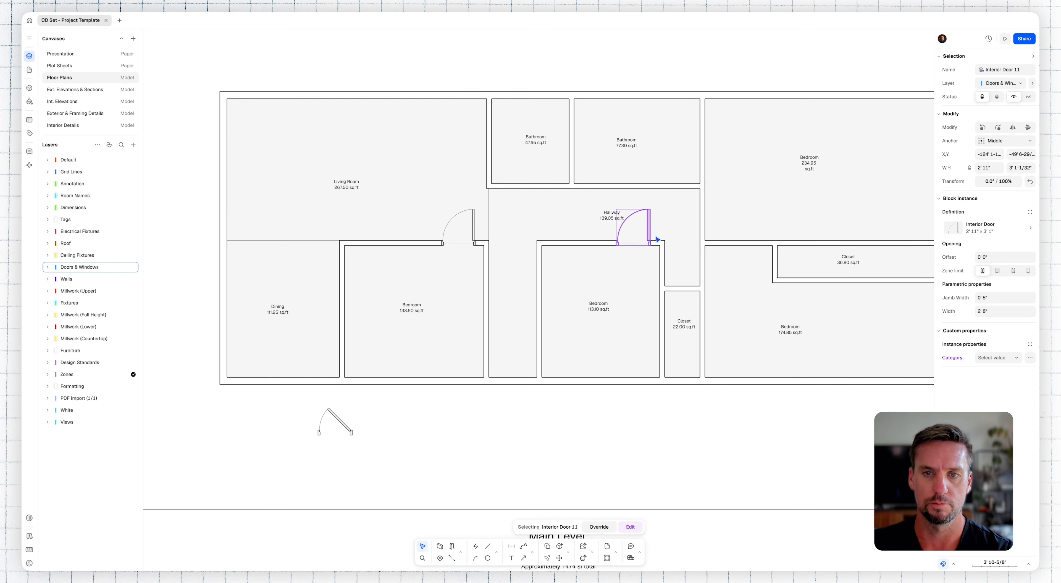
# Step: Copy the door into the hallway wall of the upper-right bedroom and mirror it to serve the bedroom below
pyautogui.press('c')
pyautogui.click(648, 238)
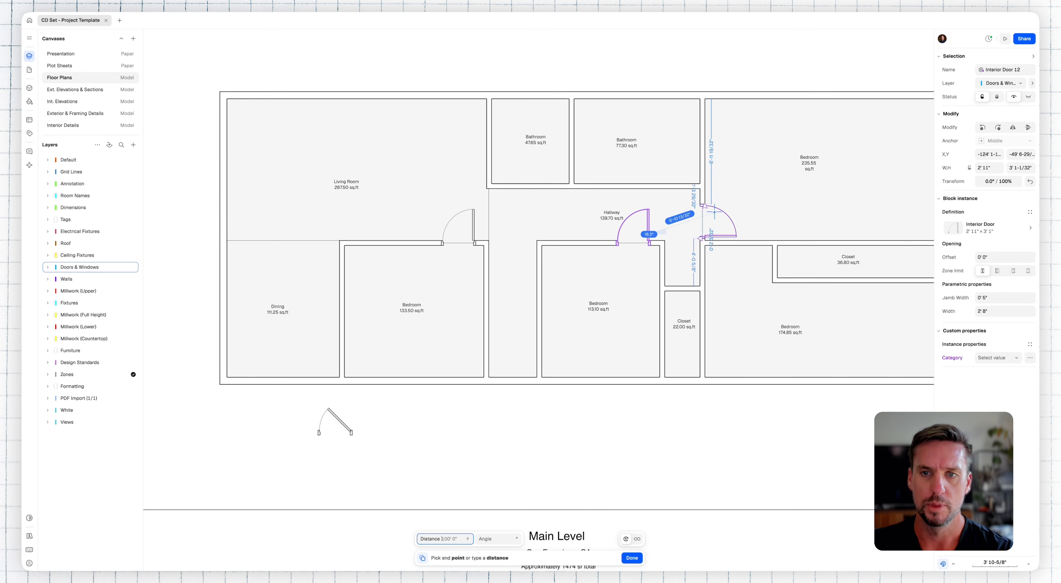
pyautogui.click(714, 212)
pyautogui.write('mi')
pyautogui.press('Return')
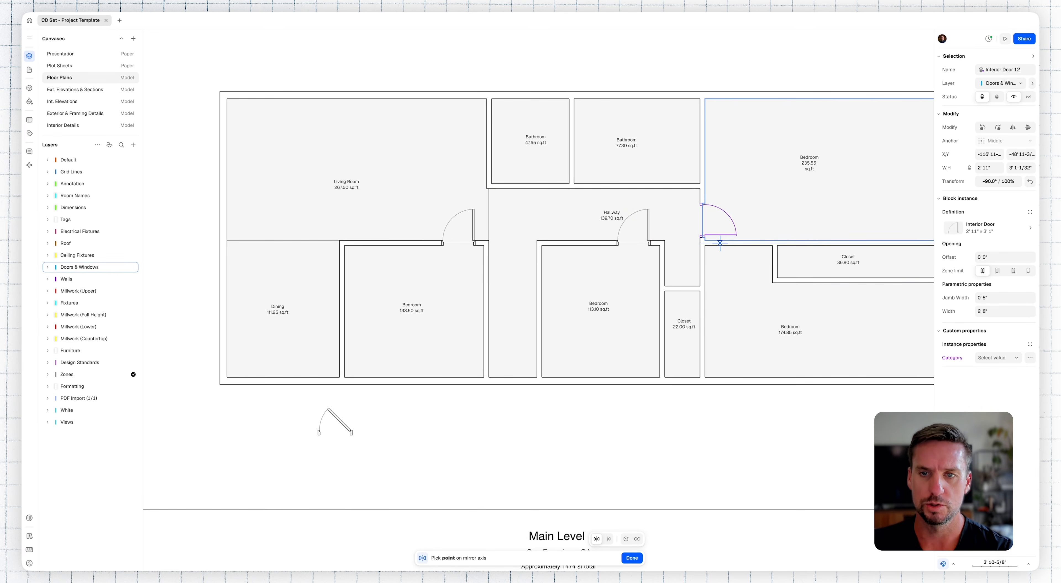
pyautogui.click(697, 243)
pyautogui.press('Escape')
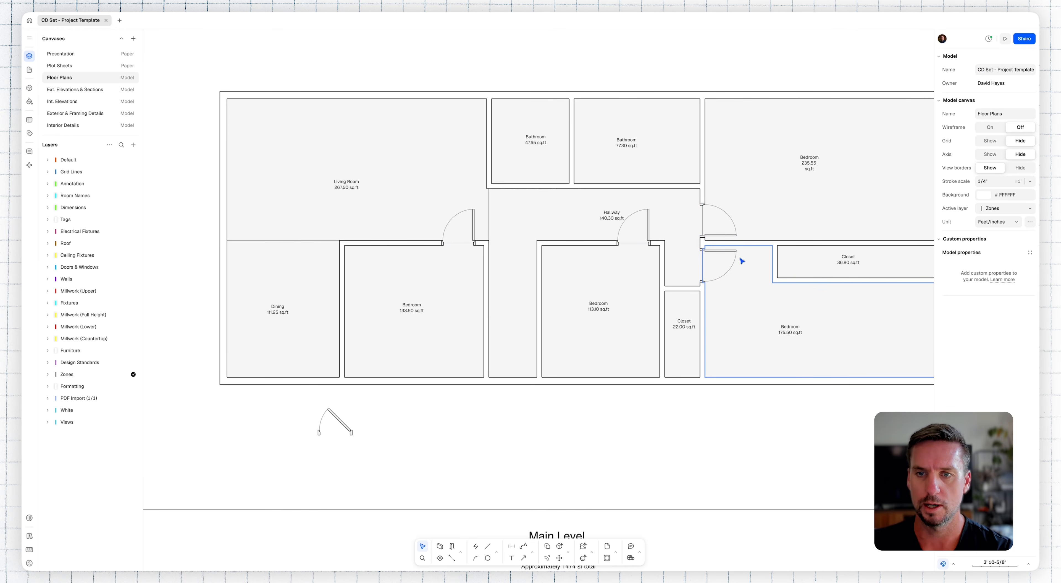
# Step: Set the upper-right bedroom door's width to 2'10" and its distance from the hallway's upper corner to 10"
pyautogui.scroll(5, 741, 261)
pyautogui.click(675, 190)
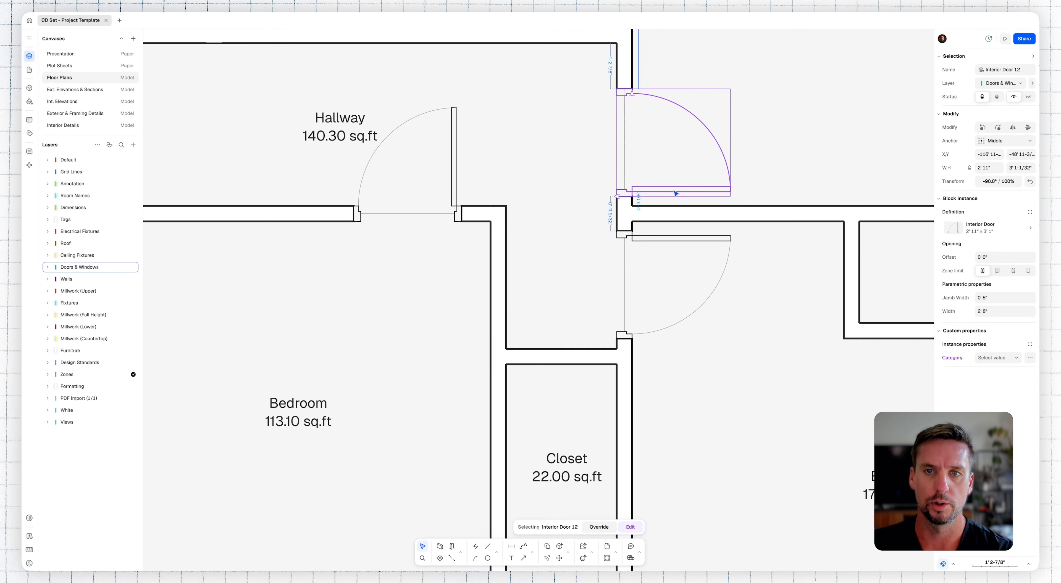
pyautogui.click(1000, 311)
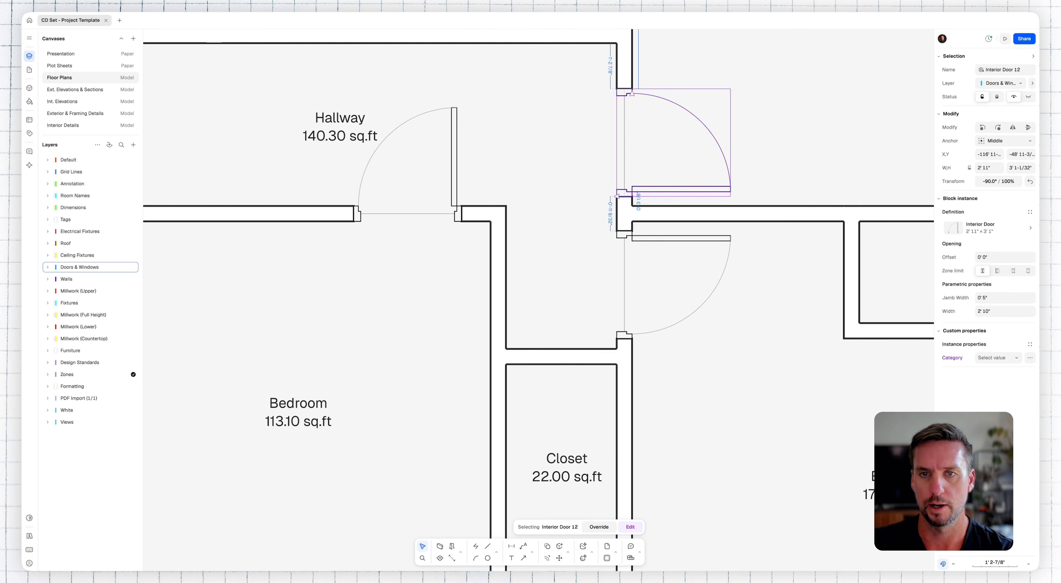
pyautogui.click(610, 70)
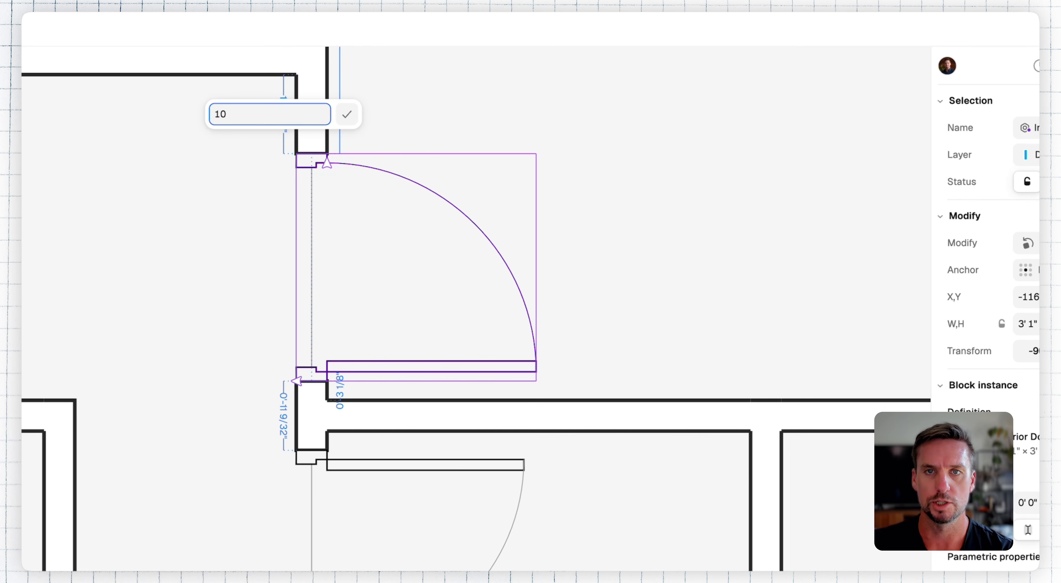
pyautogui.press('Return')
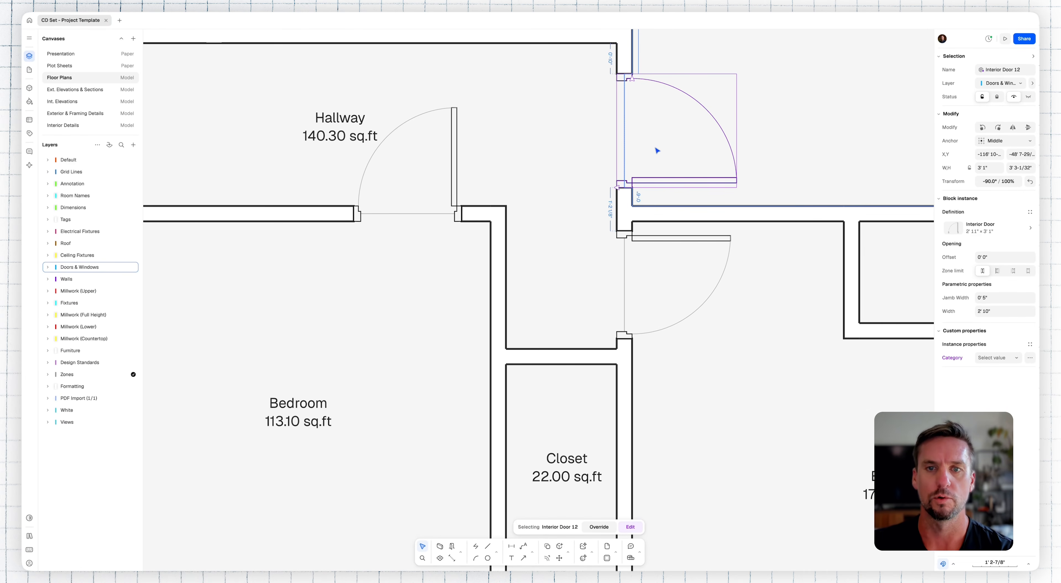
pyautogui.scroll(-5, 658, 157)
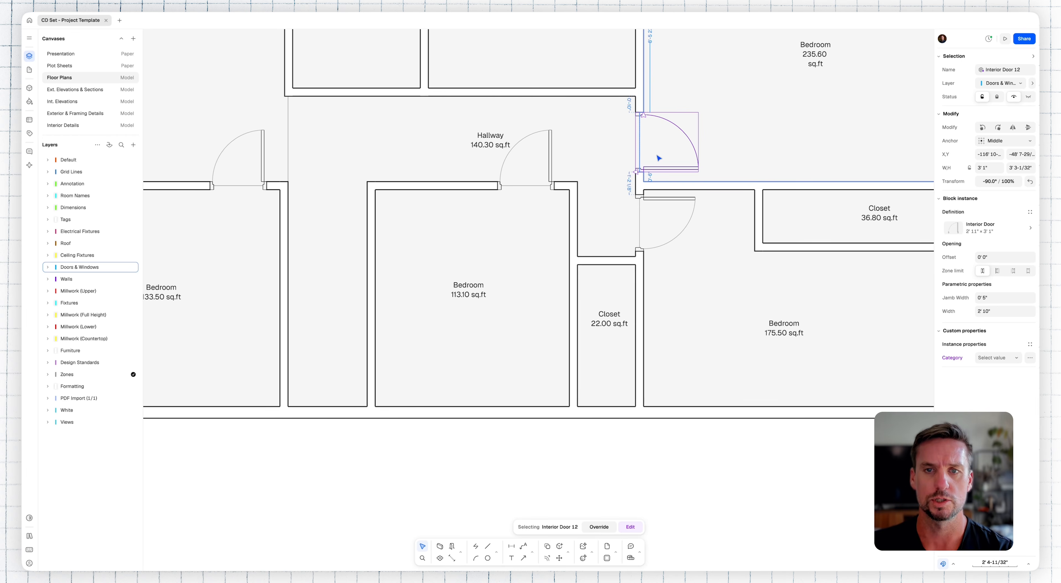
pyautogui.press('Escape')
# Step: Copy the Countertop block with its lower and upper millwork outlines from the Kitchen & Laundry standard blocks into the kitchen
pyautogui.scroll(-5, 675, 173)
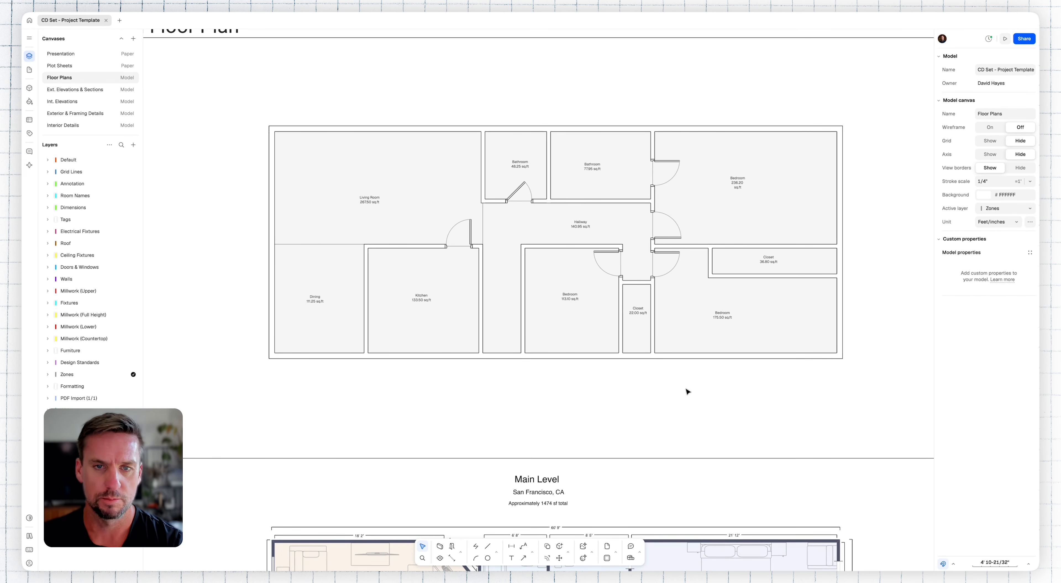
pyautogui.moveTo(329, 406); pyautogui.dragTo(635, 334, button='middle')
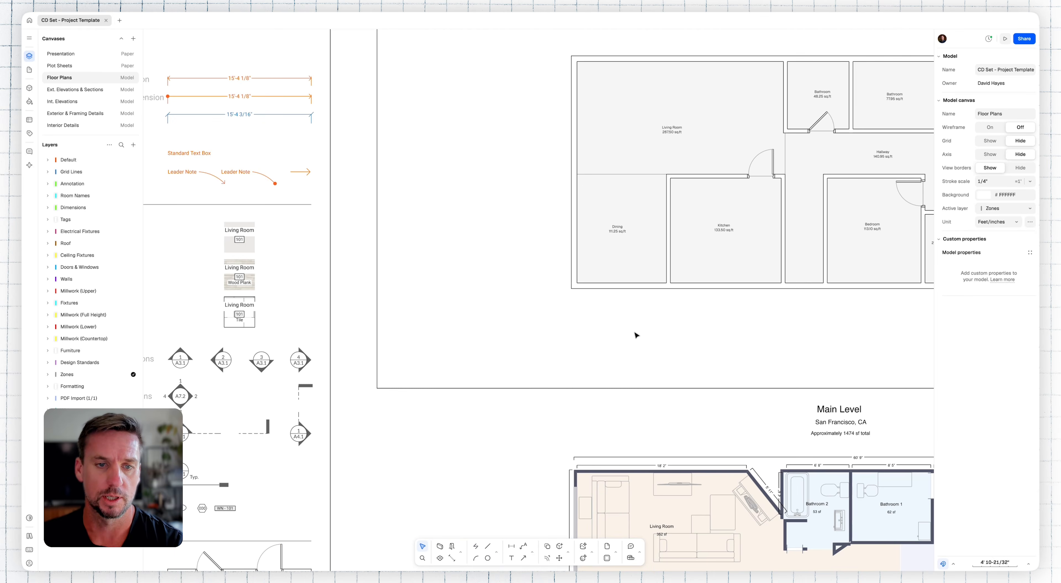
pyautogui.scroll(-5, 633, 334)
pyautogui.moveTo(513, 434); pyautogui.dragTo(562, 264, button='middle')
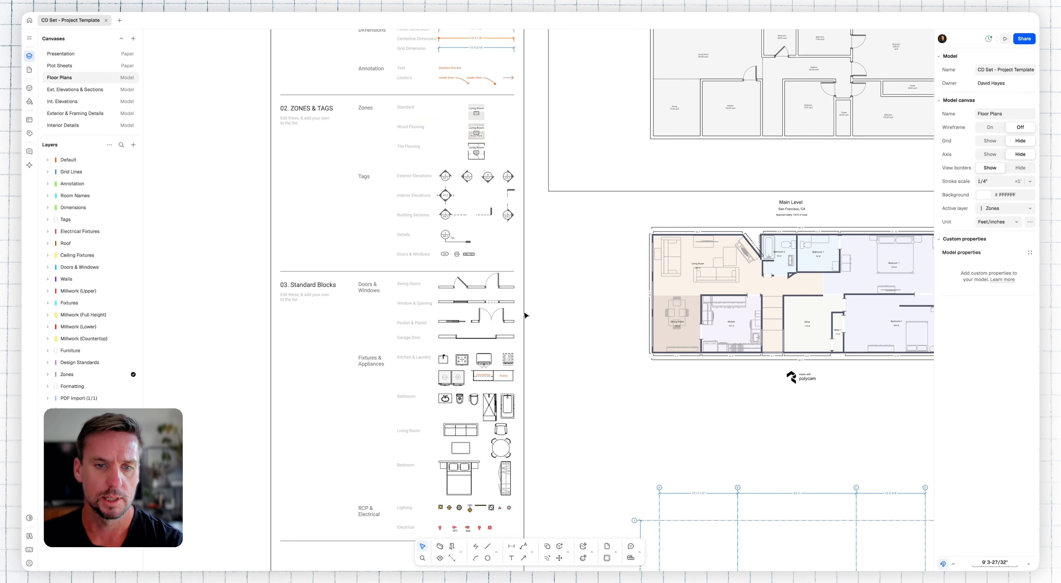
pyautogui.scroll(5, 442, 453)
pyautogui.moveTo(332, 419); pyautogui.dragTo(386, 408, button='middle')
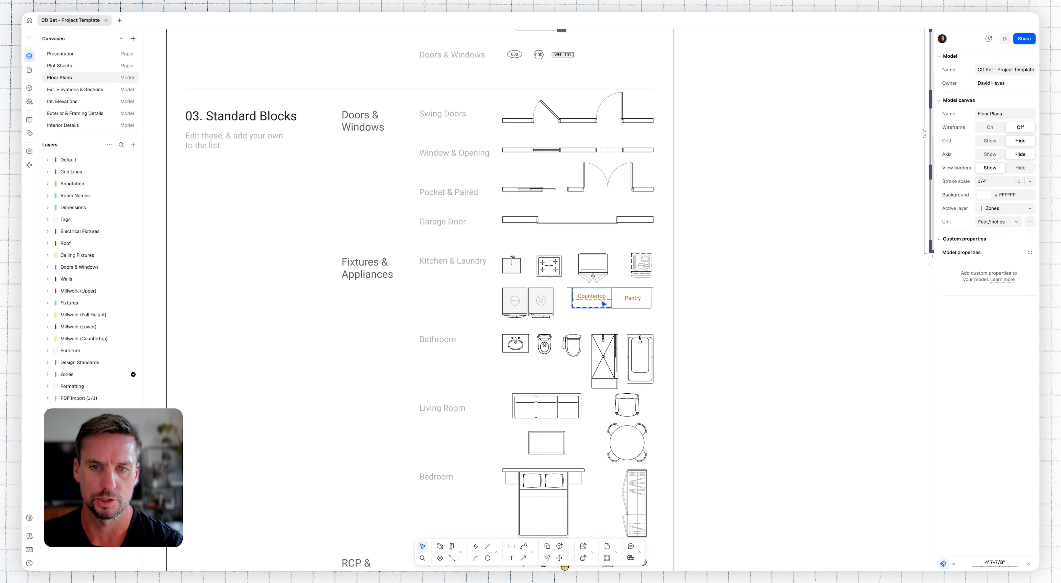
pyautogui.scroll(5, 615, 306)
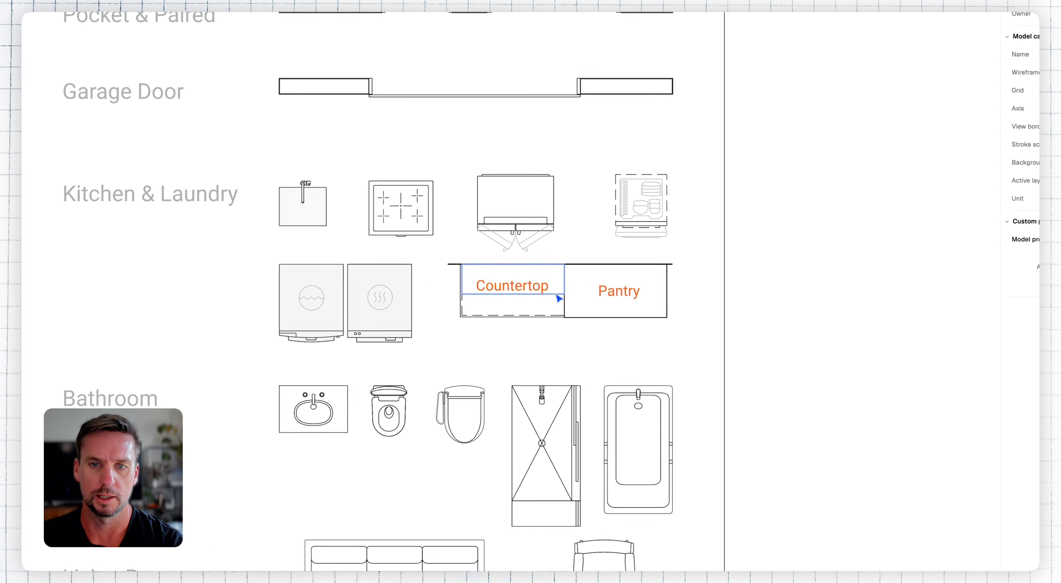
pyautogui.click(601, 294)
pyautogui.keyDown('shift'); pyautogui.click(532, 314); pyautogui.keyUp('shift')
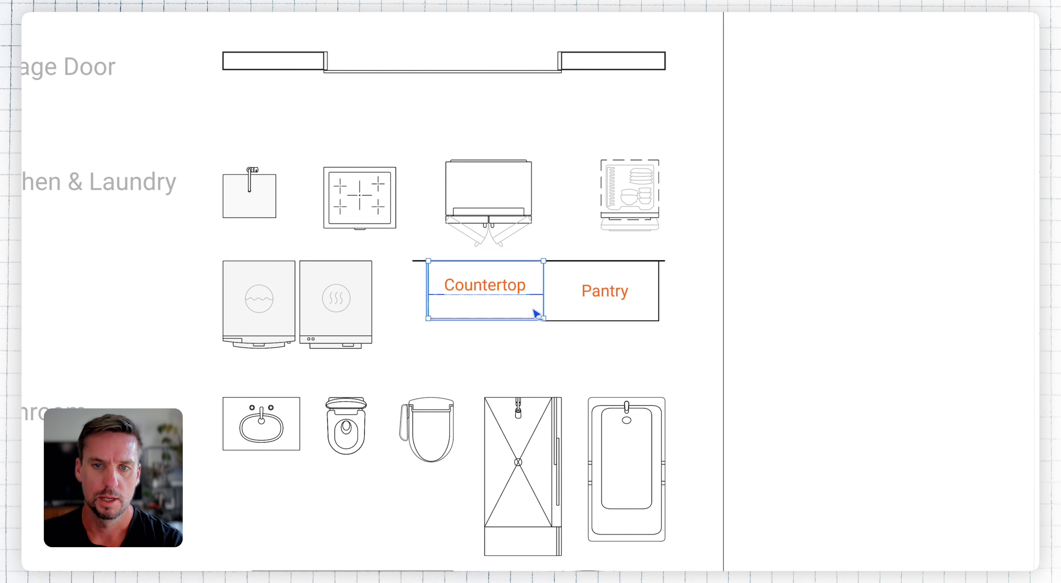
pyautogui.press('m')
pyautogui.click(541, 303)
pyautogui.scroll(-5, 580, 302)
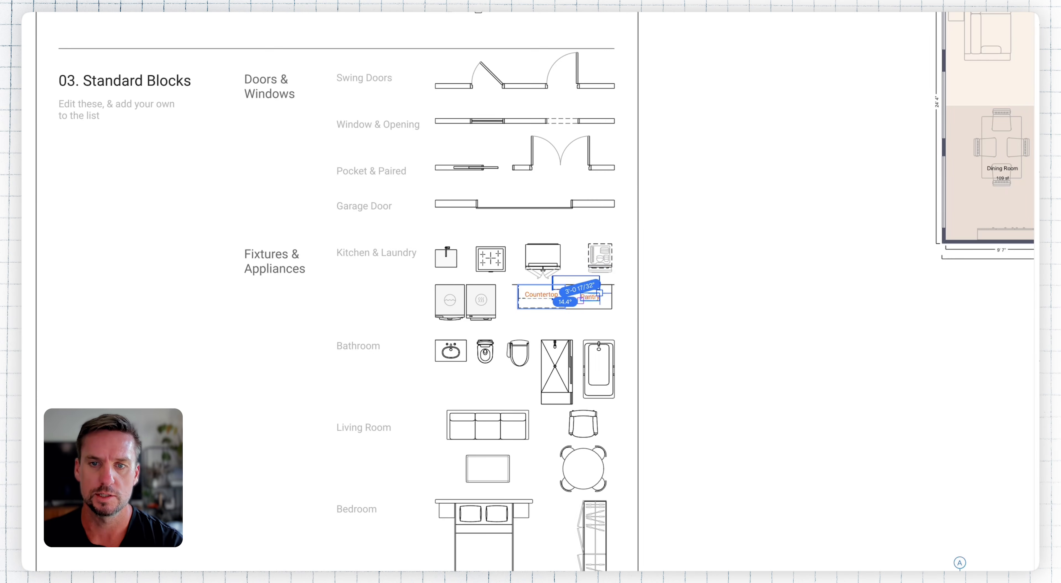
pyautogui.moveTo(771, 112); pyautogui.dragTo(745, 130, button='middle')
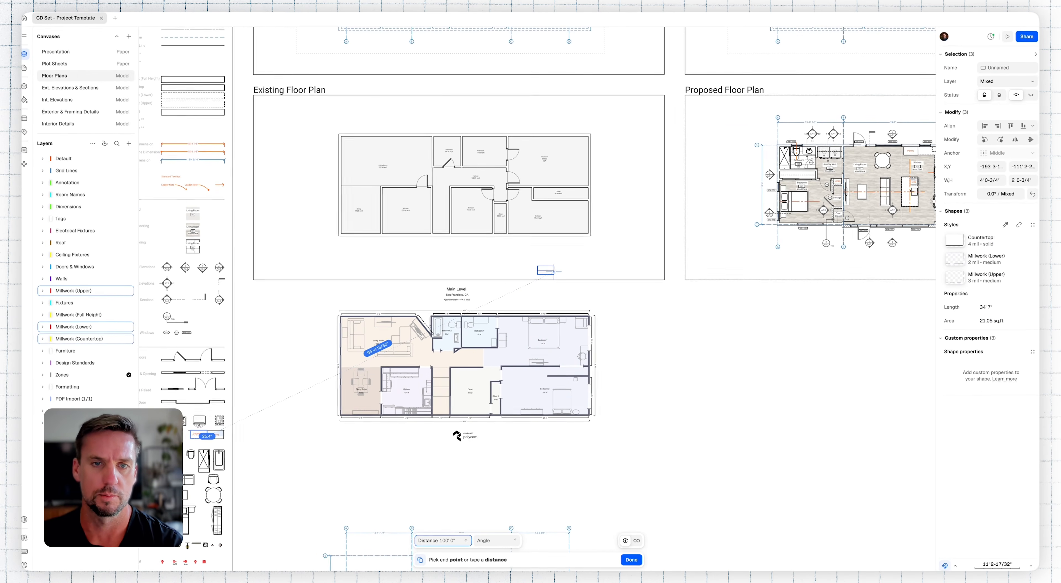
pyautogui.scroll(10, 432, 229)
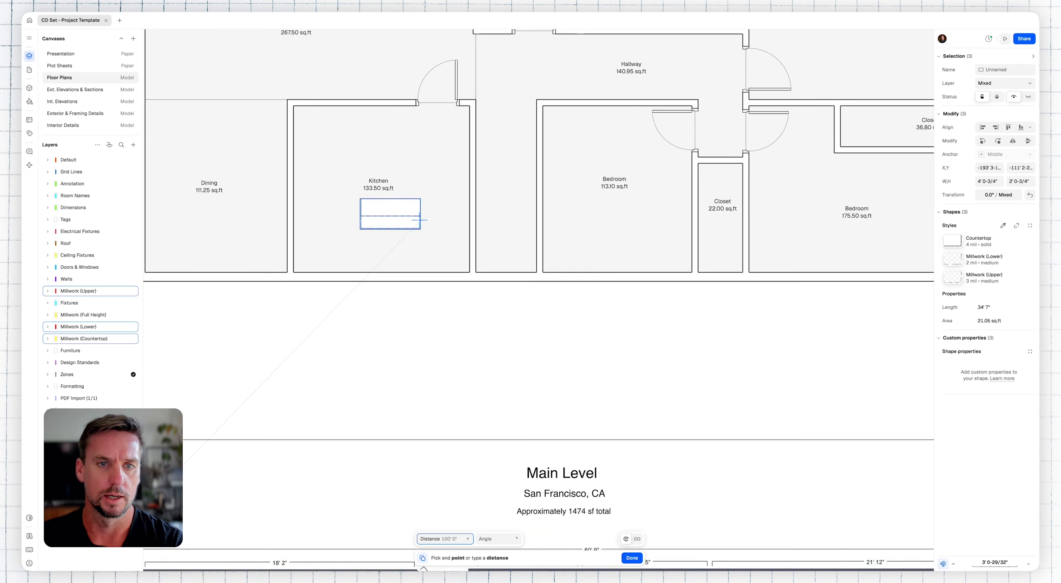
pyautogui.click(448, 242)
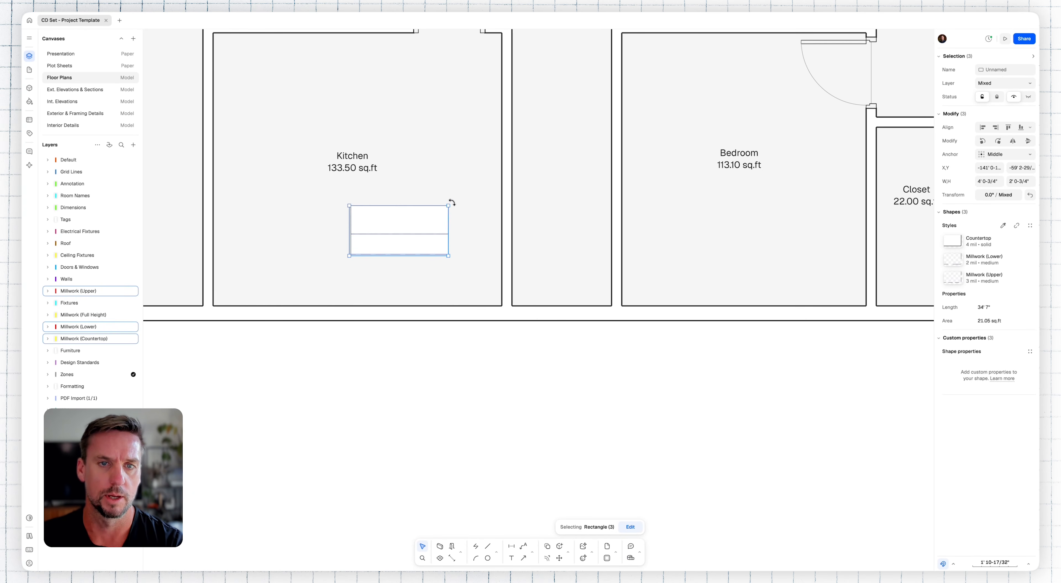
# Step: Rotate the countertop and millwork outlines to -90° and move them into the kitchen's lower-right corner
pyautogui.moveTo(452, 202); pyautogui.dragTo(462, 280)
pyautogui.press('m')
pyautogui.press('Return')
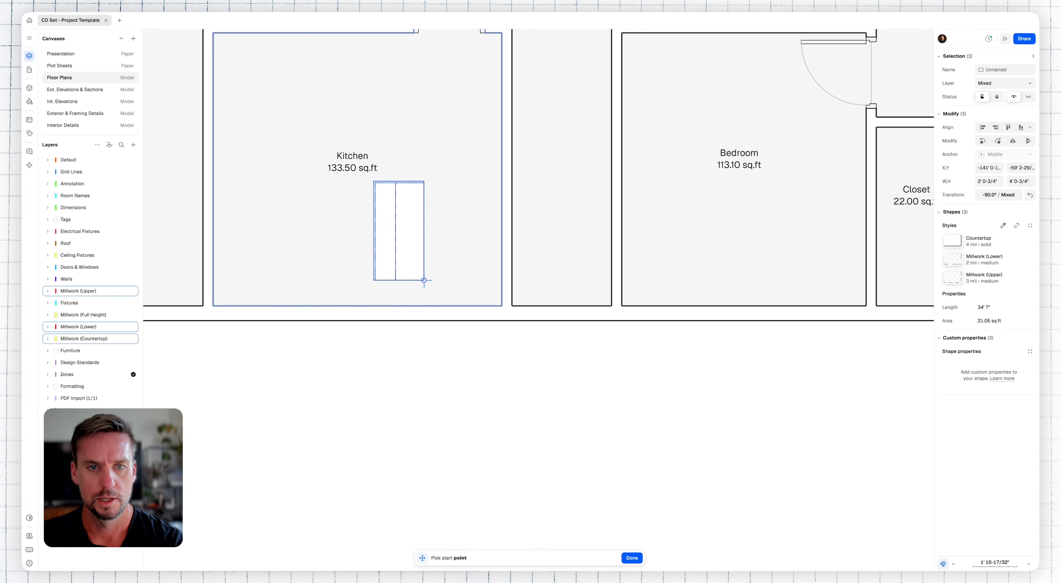
pyautogui.click(444, 286)
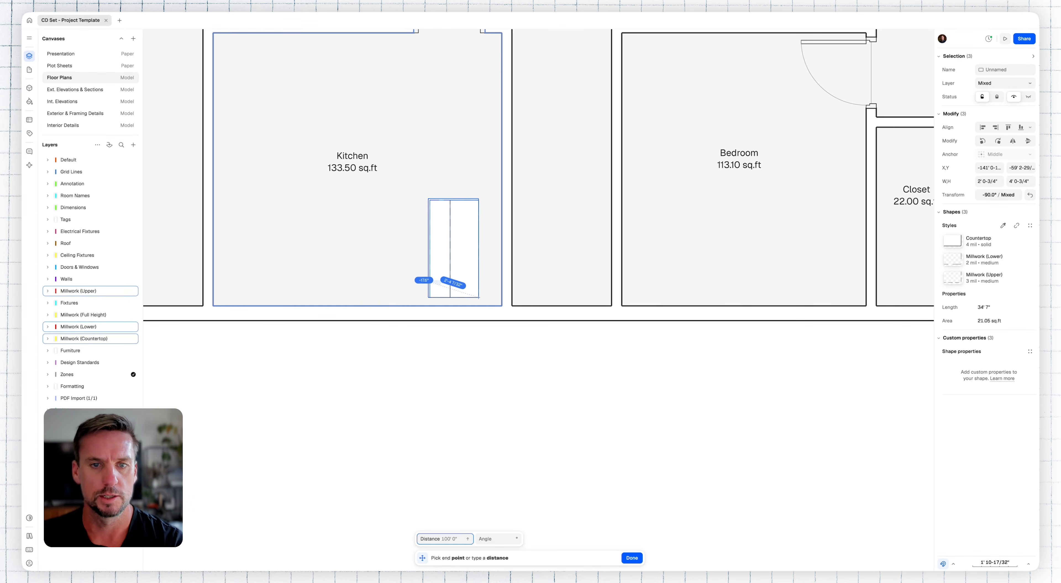
pyautogui.click(502, 306)
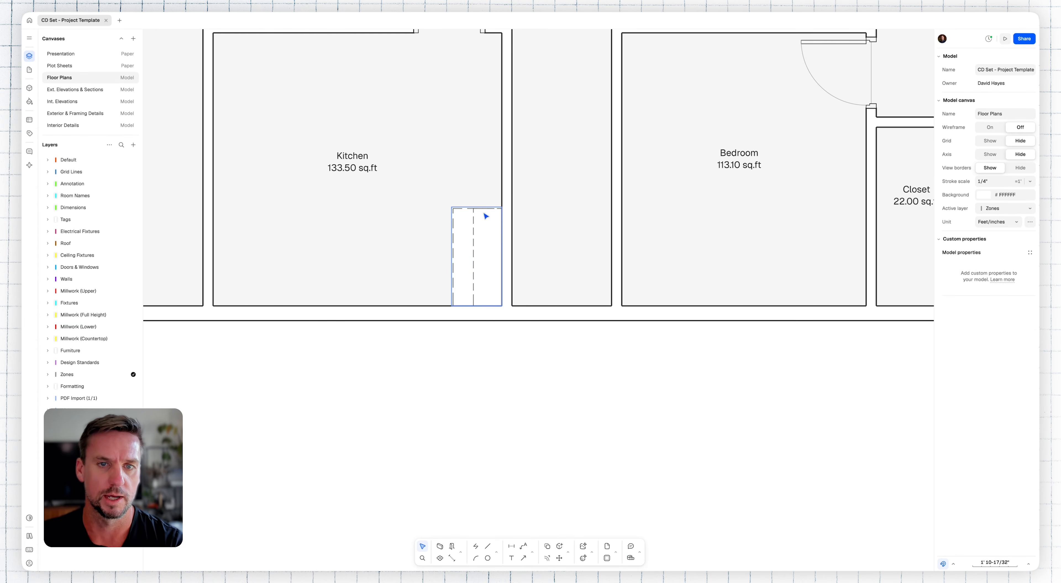
# Step: Stretch the countertop and both millwork outlines to the kitchen's upper wall, and shift the kitchen door left to clear them
pyautogui.click(486, 219)
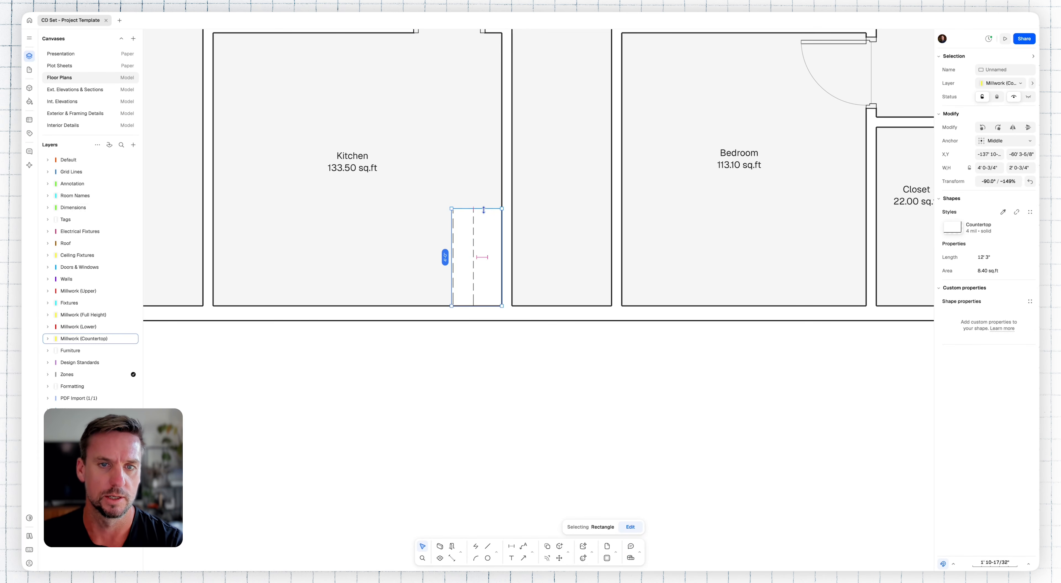
pyautogui.moveTo(436, 361); pyautogui.dragTo(523, 190)
pyautogui.scroll(3, 510, 295)
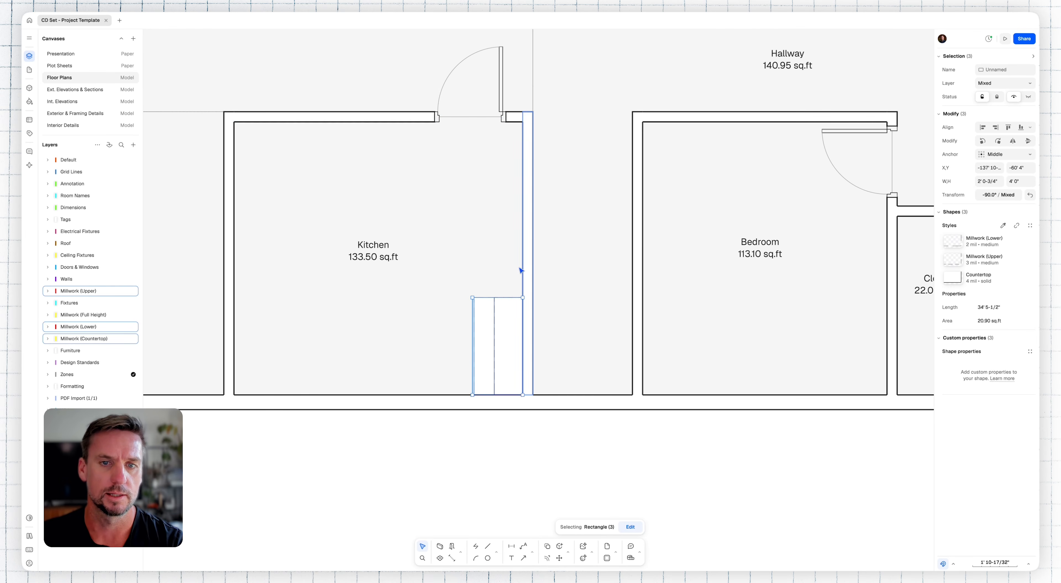
pyautogui.moveTo(522, 297); pyautogui.dragTo(460, 93)
pyautogui.press('Escape')
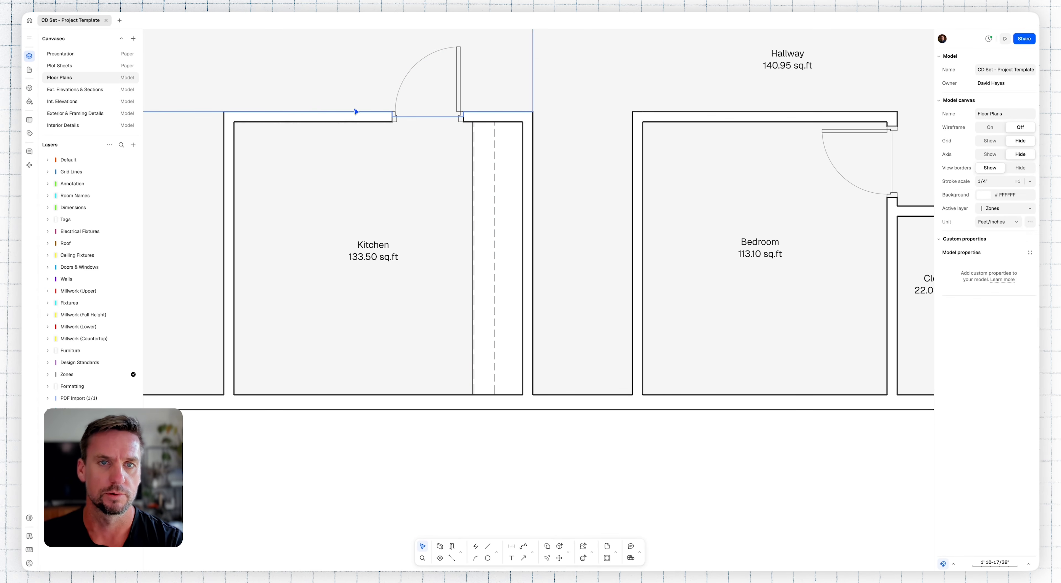
pyautogui.hscroll(-1, 496, 326)
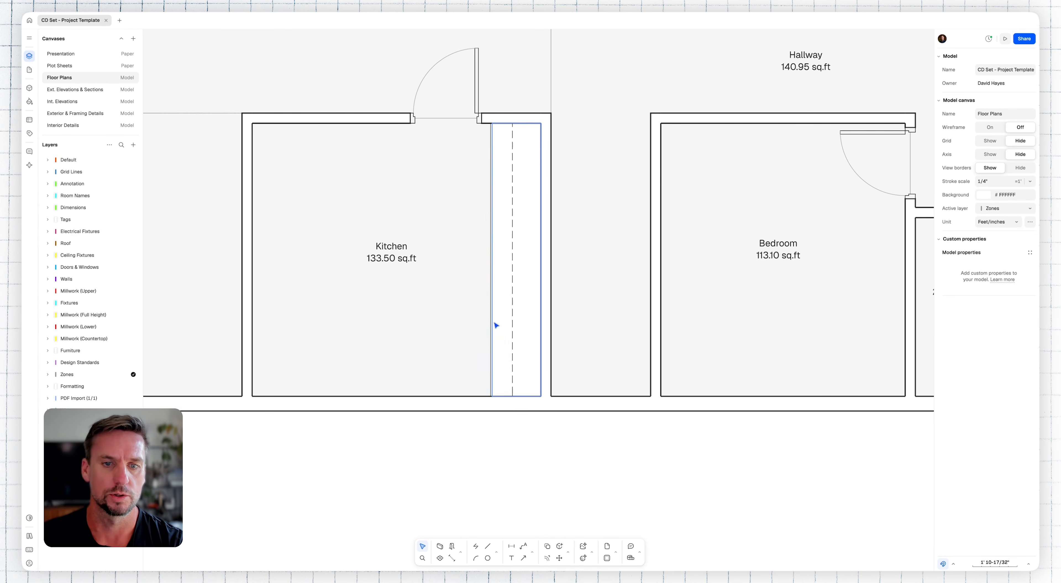
# Step: Copy the vertical countertop run with its millwork outlines into the middle of the kitchen and rotate the copy to -180°
pyautogui.moveTo(475, 441); pyautogui.dragTo(550, 119)
pyautogui.press('m')
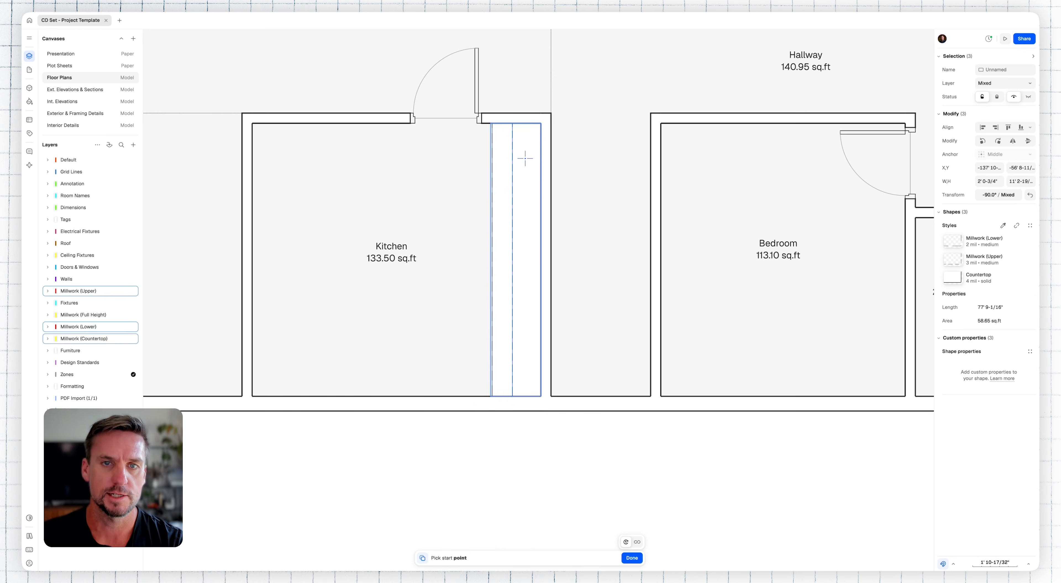
pyautogui.click(525, 160)
pyautogui.click(385, 204)
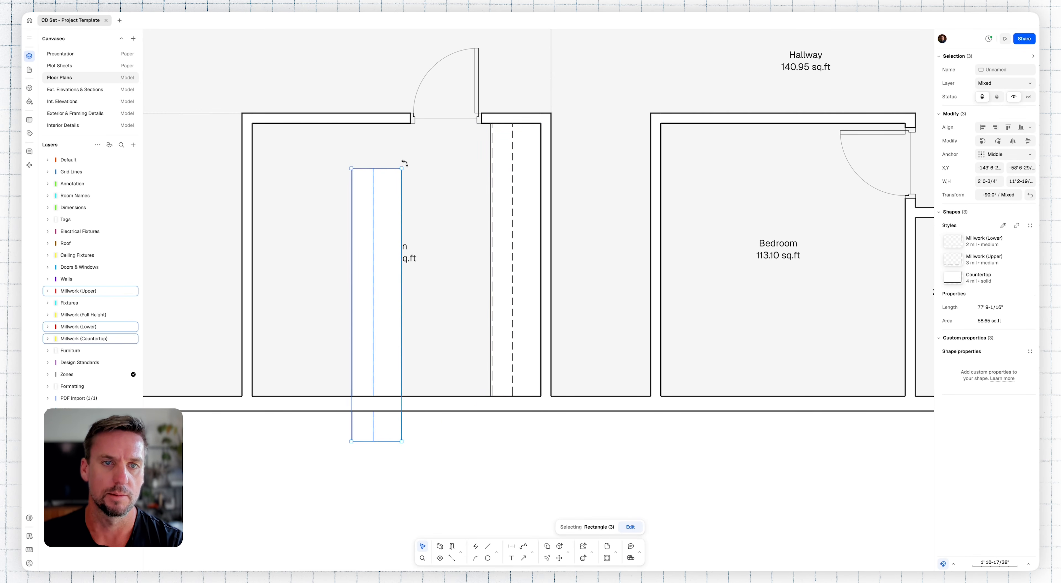
pyautogui.moveTo(411, 165); pyautogui.dragTo(448, 287)
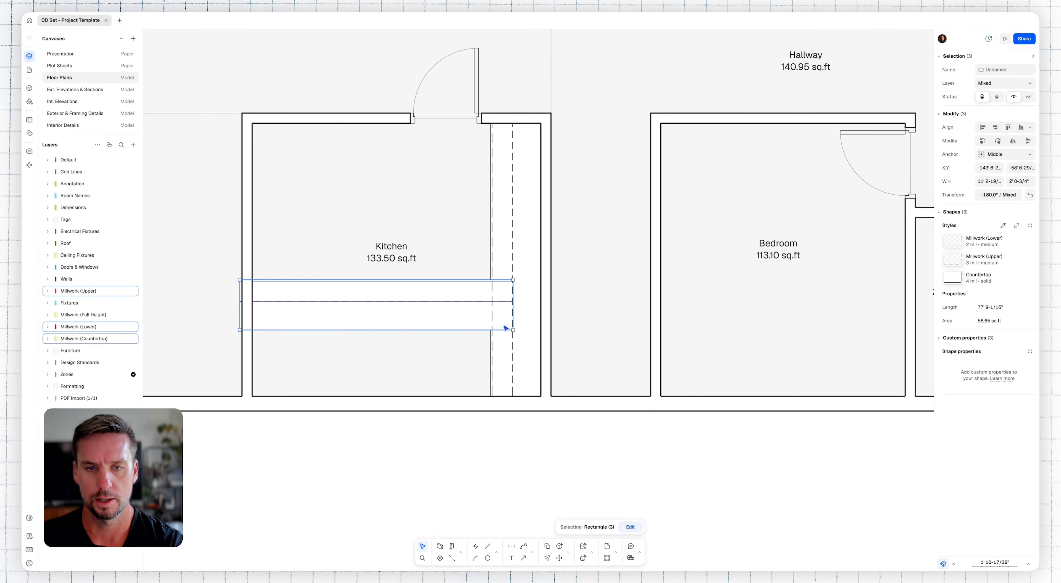
# Step: Move the horizontal countertop run into the kitchen's lower-right corner and stretch it to the left wall
pyautogui.press('m')
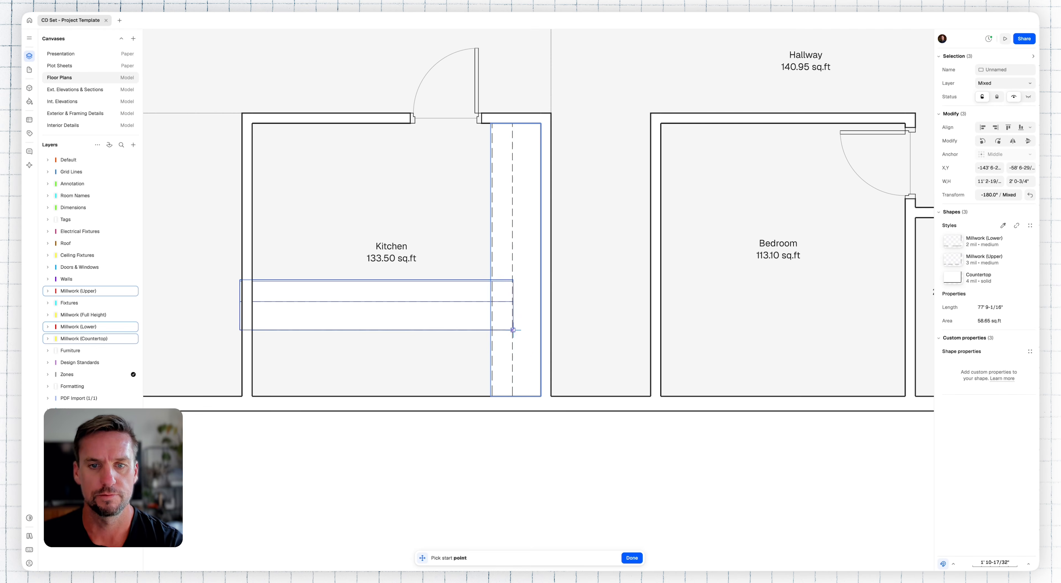
pyautogui.click(512, 330)
pyautogui.click(541, 396)
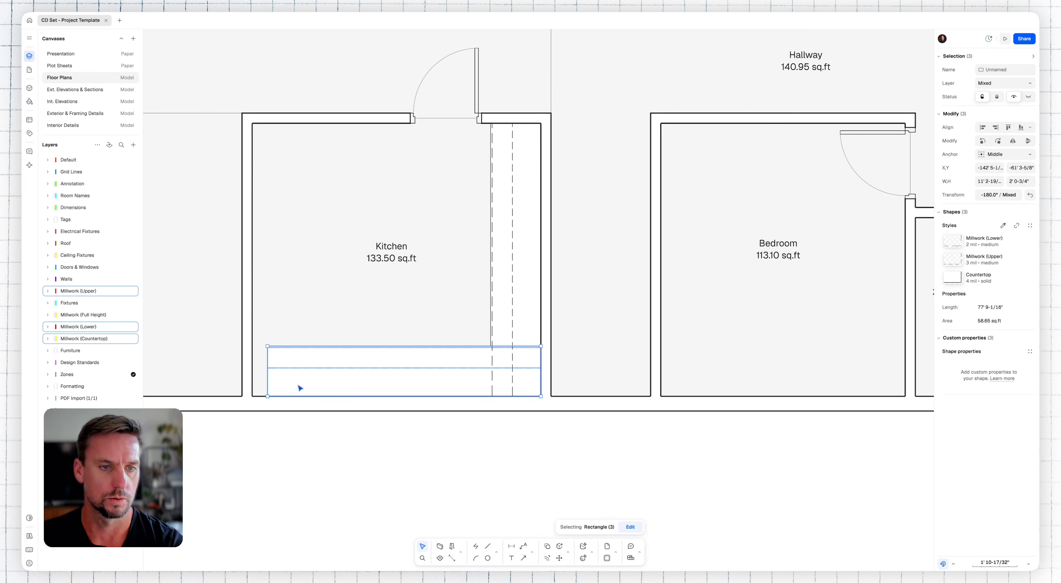
pyautogui.moveTo(268, 384); pyautogui.dragTo(255, 382)
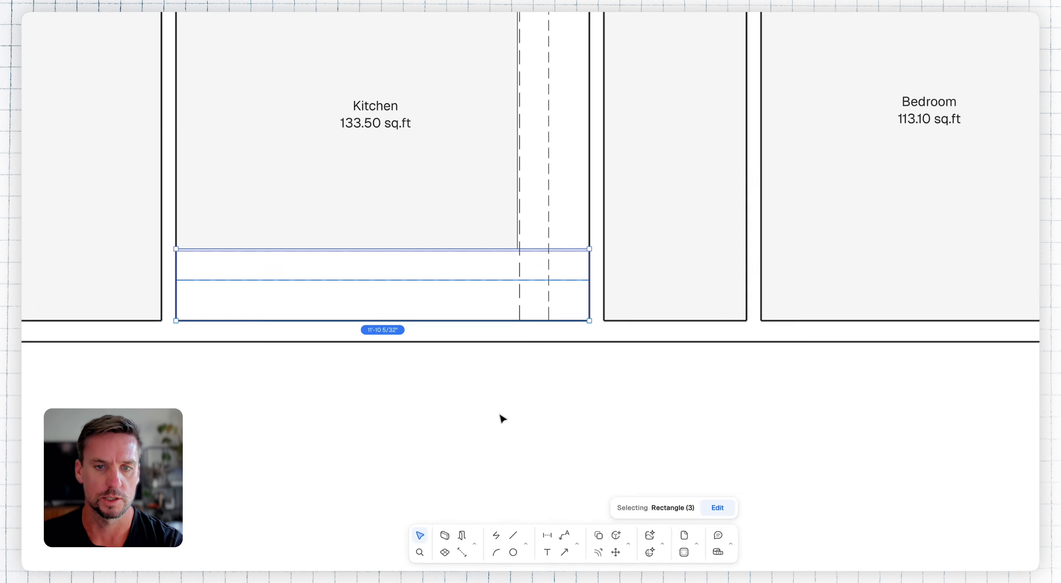
pyautogui.click(486, 461)
# Step: Merge the two upper millwork outlines into one L-shape with a Boolean union
pyautogui.moveTo(505, 456); pyautogui.dragTo(539, 465, button='middle')
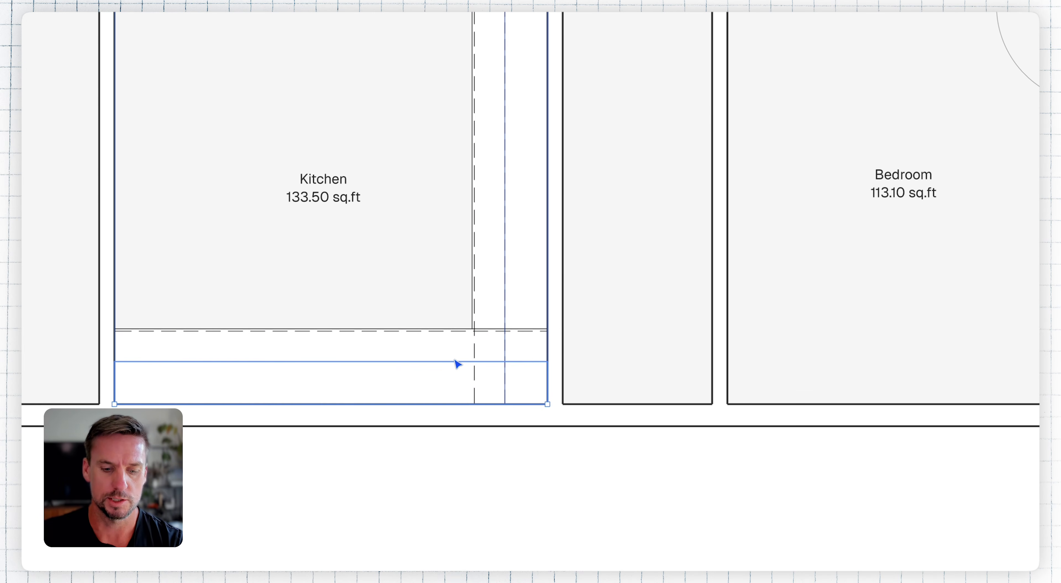
pyautogui.hotkey('ctrl', 'k')
pyautogui.write('boo')
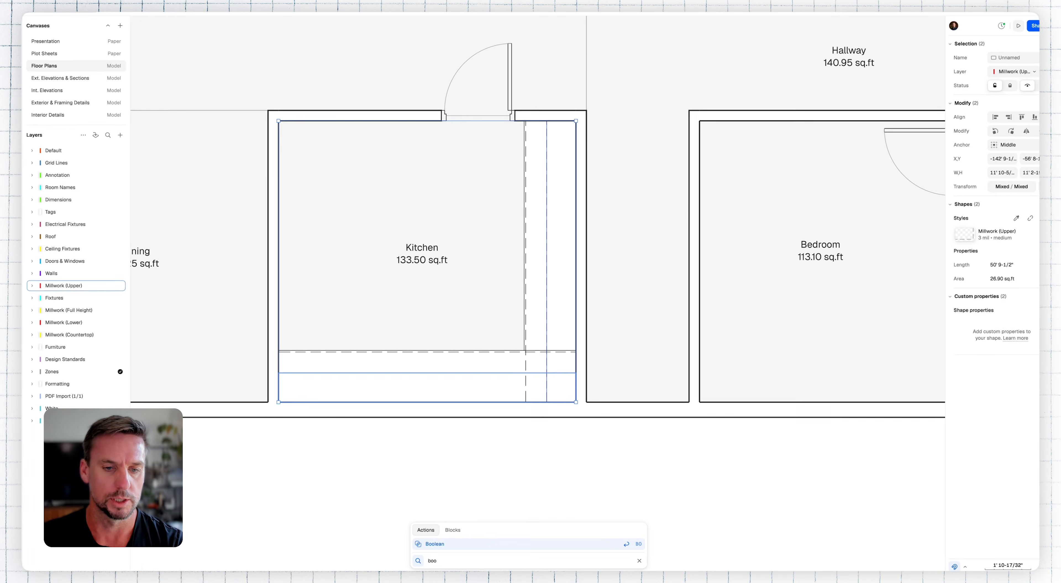
pyautogui.press('Return')
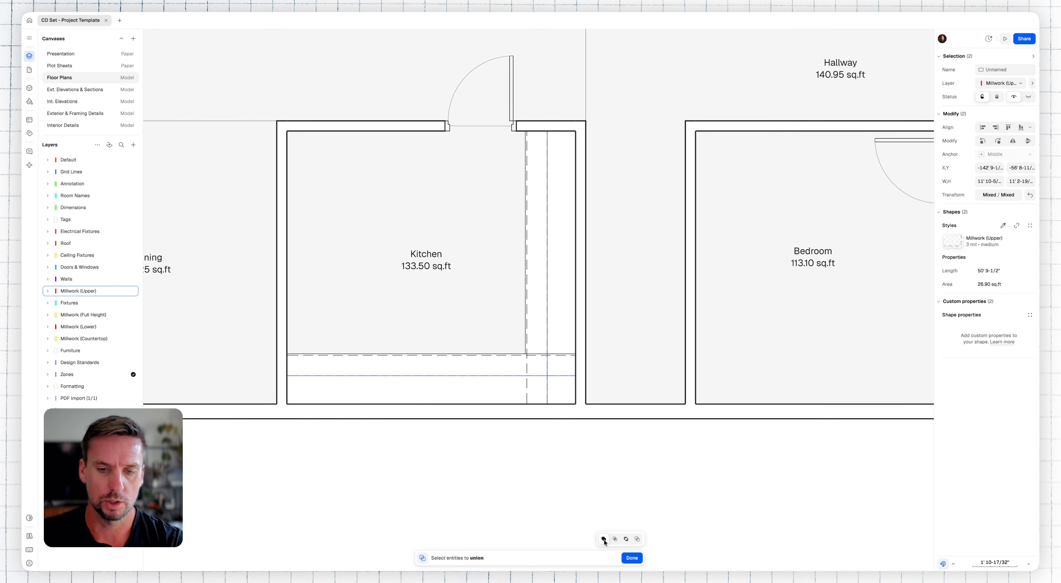
pyautogui.click(632, 559)
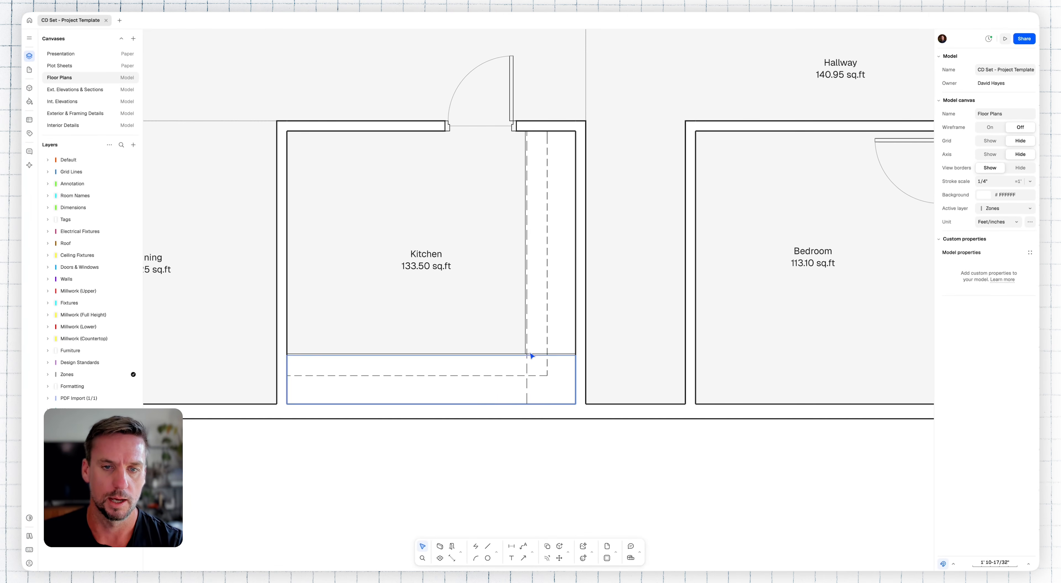
# Step: Union the two lower millwork outlines of the kitchen into one L-shape
pyautogui.click(515, 359)
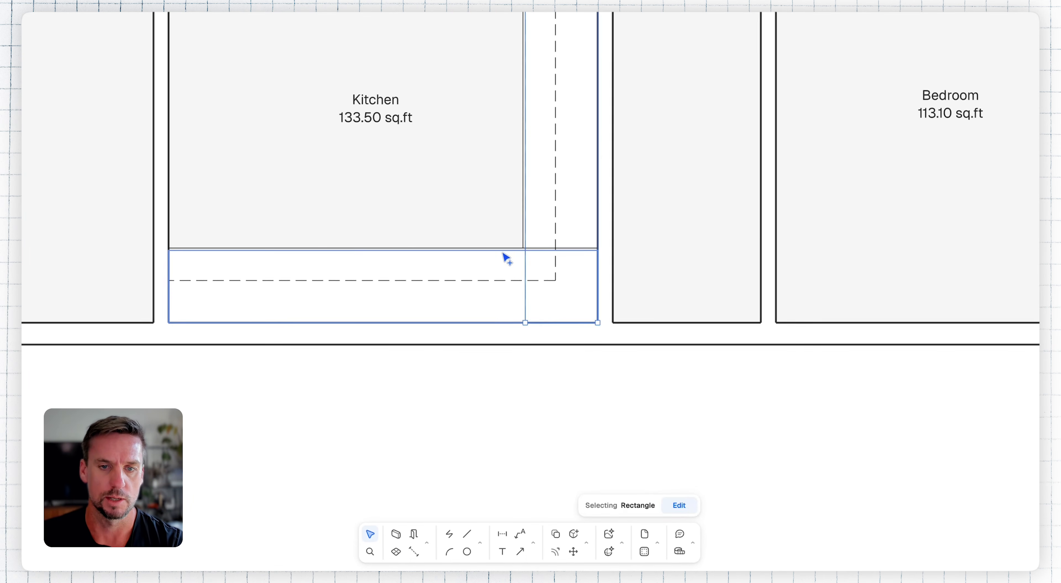
pyautogui.keyDown('shift'); pyautogui.click(503, 252); pyautogui.keyUp('shift')
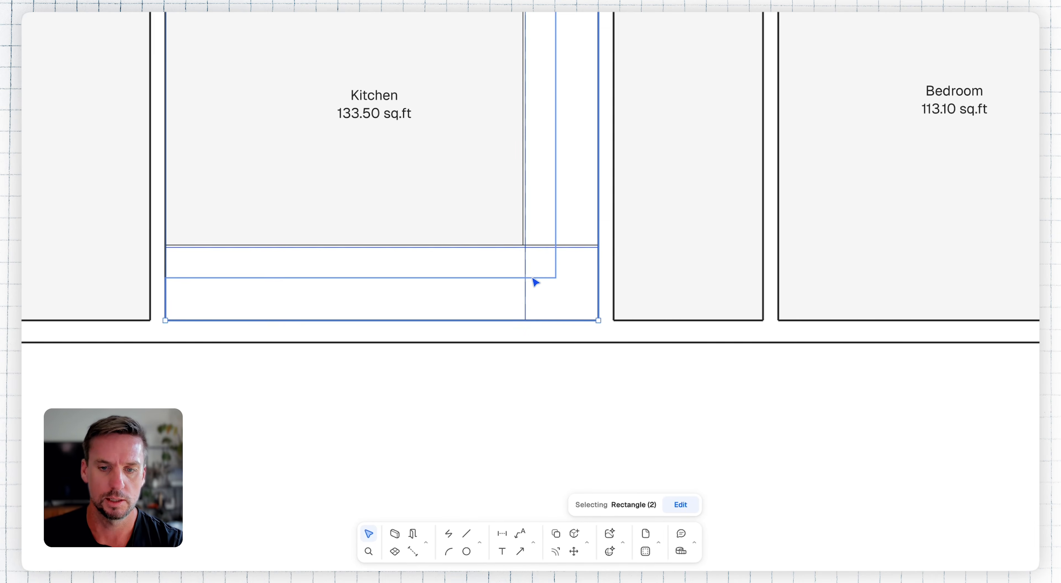
pyautogui.press('u')
pyautogui.press('Return')
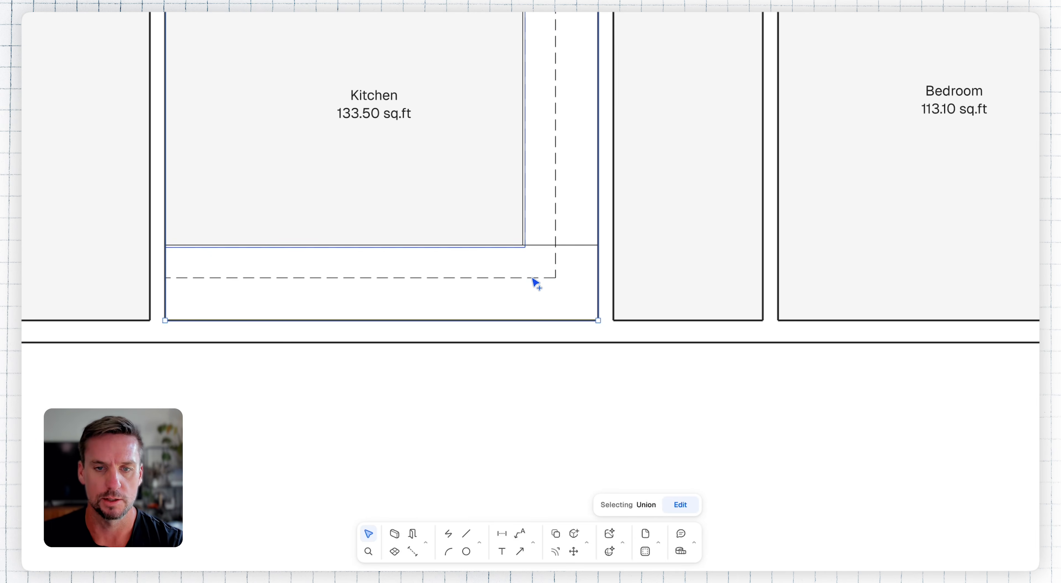
pyautogui.click(675, 429)
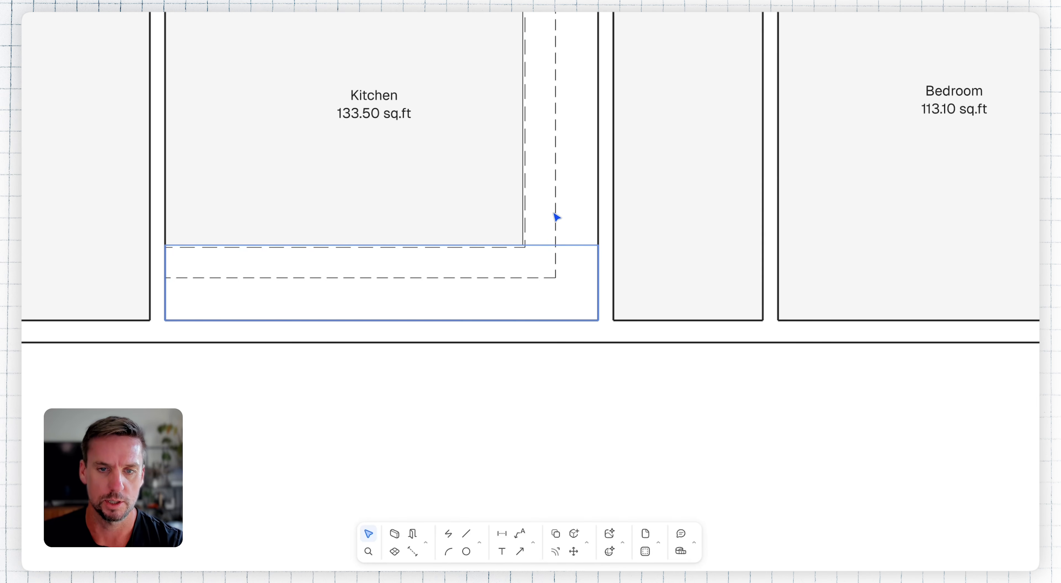
# Step: Union the two kitchen countertop rectangles into a single L-shaped countertop
pyautogui.click(546, 210)
pyautogui.keyDown('shift'); pyautogui.click(485, 265); pyautogui.keyUp('shift')
pyautogui.press('u')
pyautogui.press('Return')
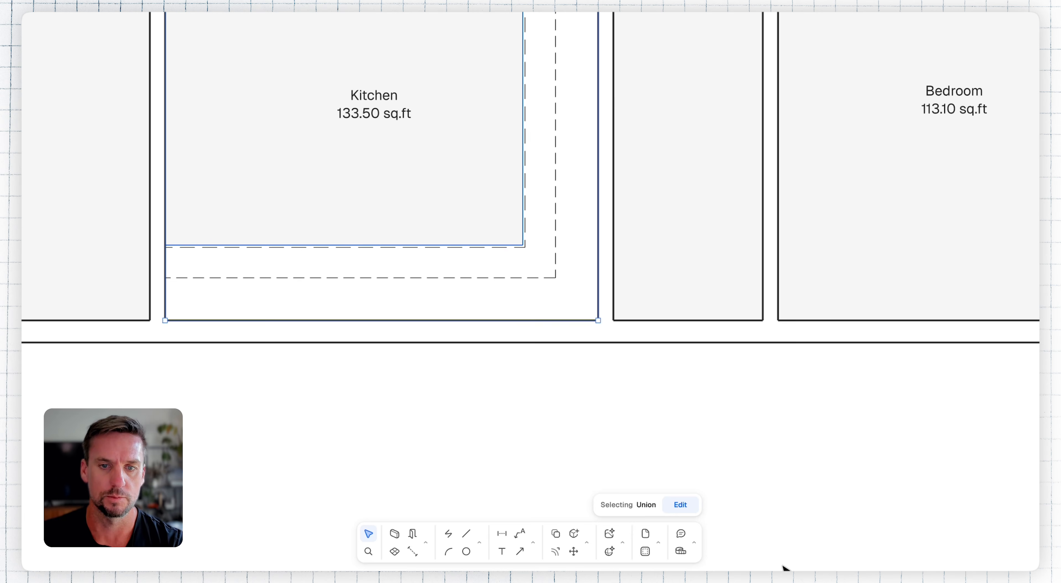
pyautogui.click(819, 538)
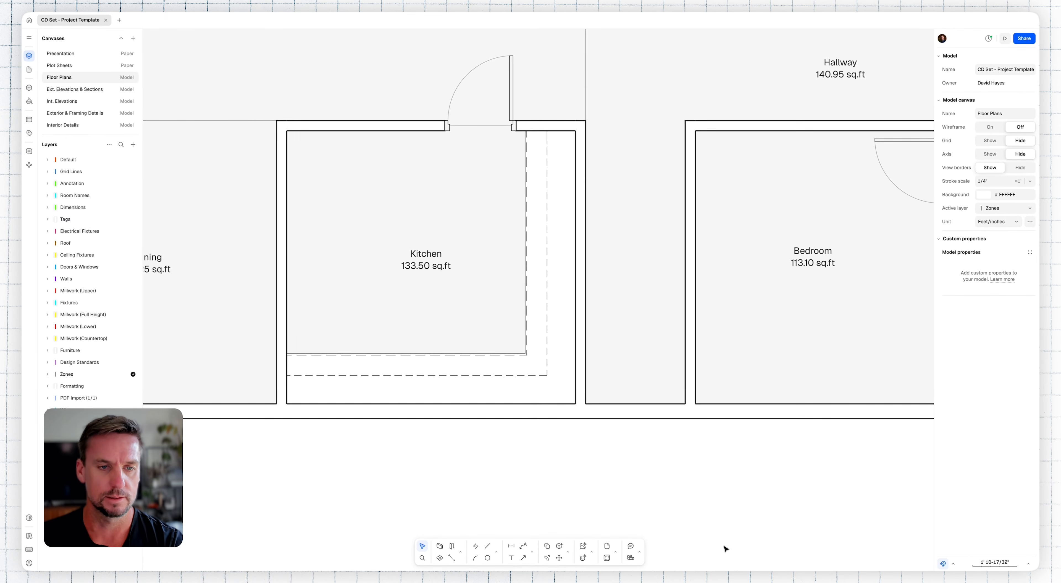
# Step: Copy the refrigerator from the Kitchen & Laundry standard blocks into the kitchen, rotate it 180° and set it against the lower wall
pyautogui.scroll(-5, 597, 453)
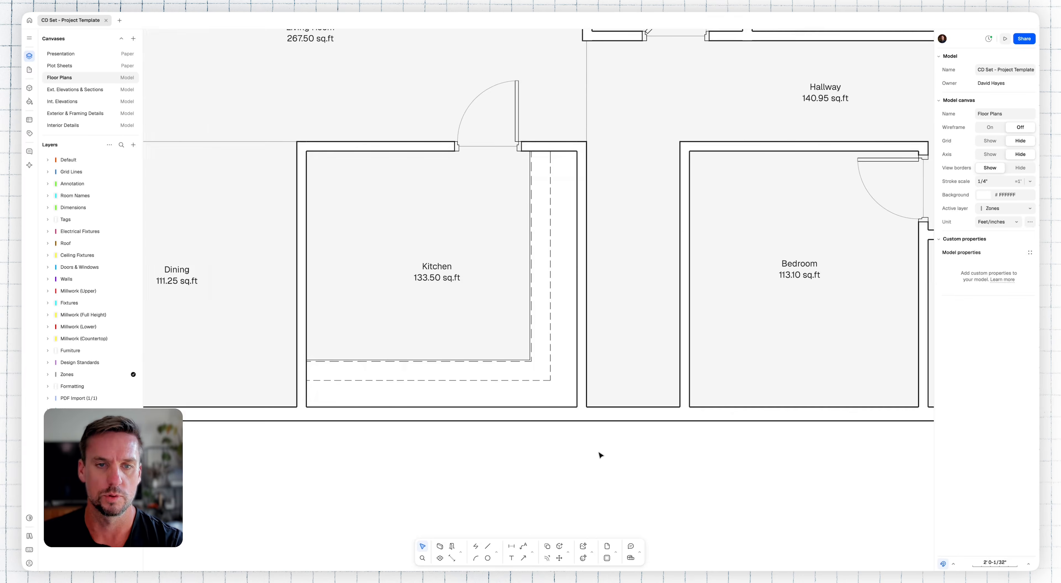
pyautogui.moveTo(387, 478); pyautogui.dragTo(713, 309, button='middle')
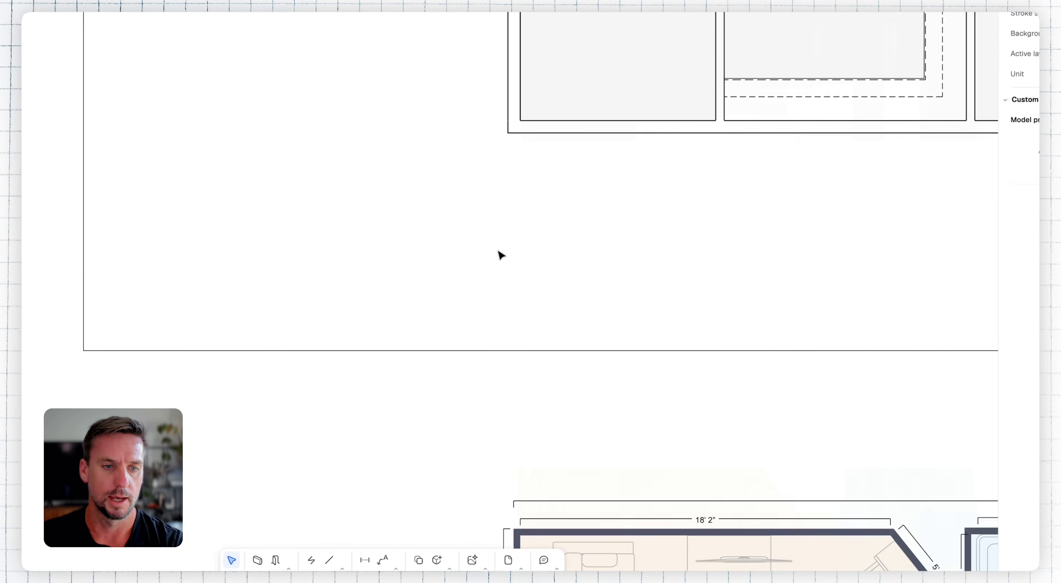
pyautogui.scroll(-5, 498, 252)
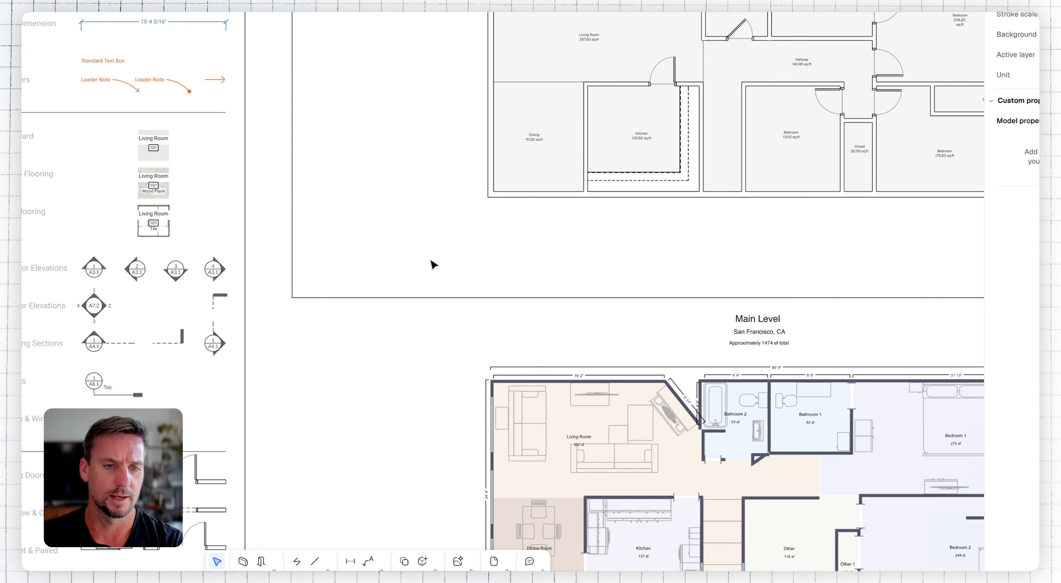
pyautogui.moveTo(307, 453); pyautogui.dragTo(383, 169, button='middle')
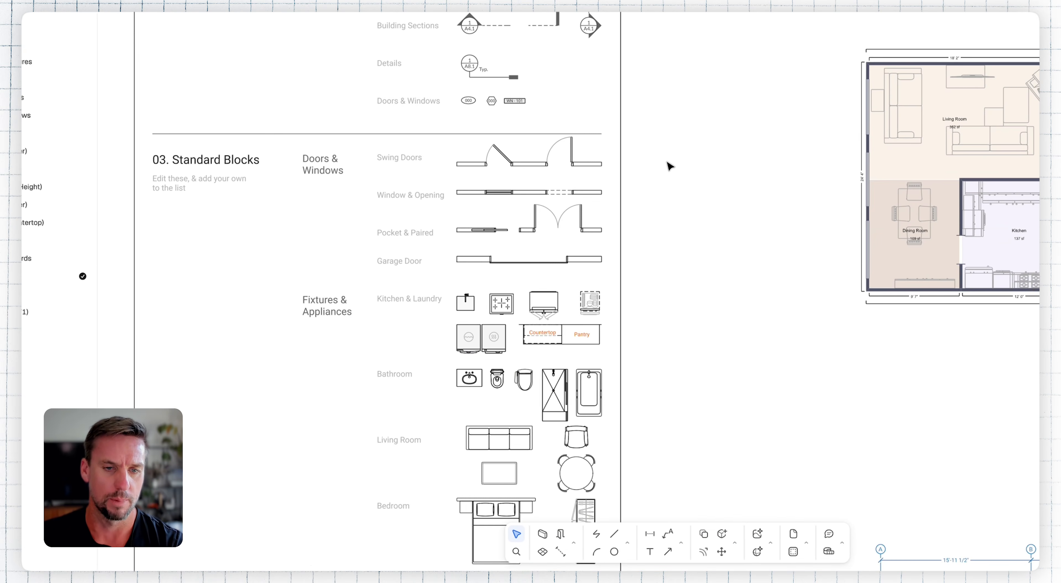
pyautogui.click(551, 302)
pyautogui.press('m')
pyautogui.click(549, 310)
pyautogui.scroll(4, 872, 46)
pyautogui.hscroll(5, 872, 46)
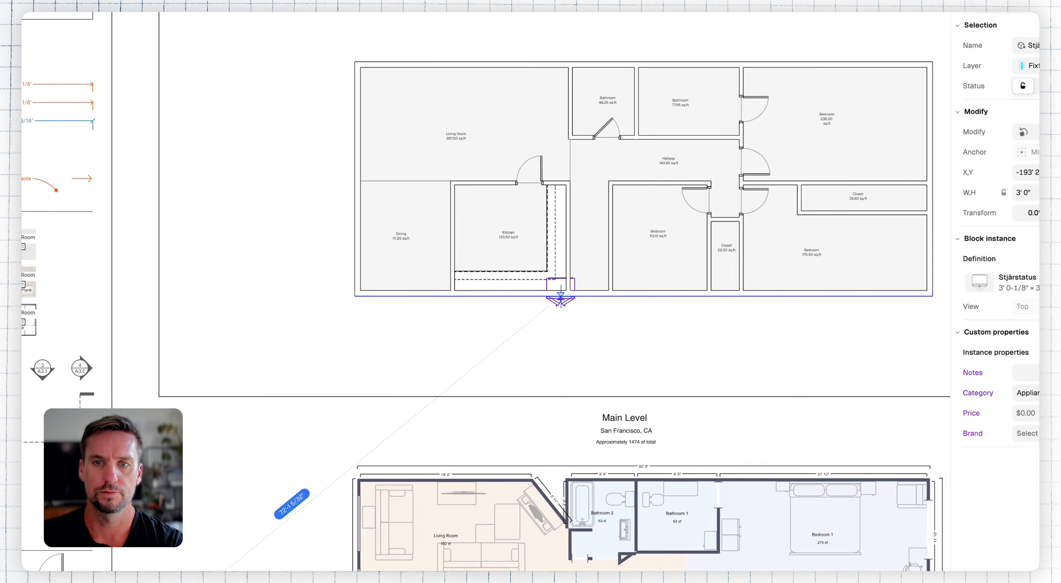
pyautogui.click(483, 271)
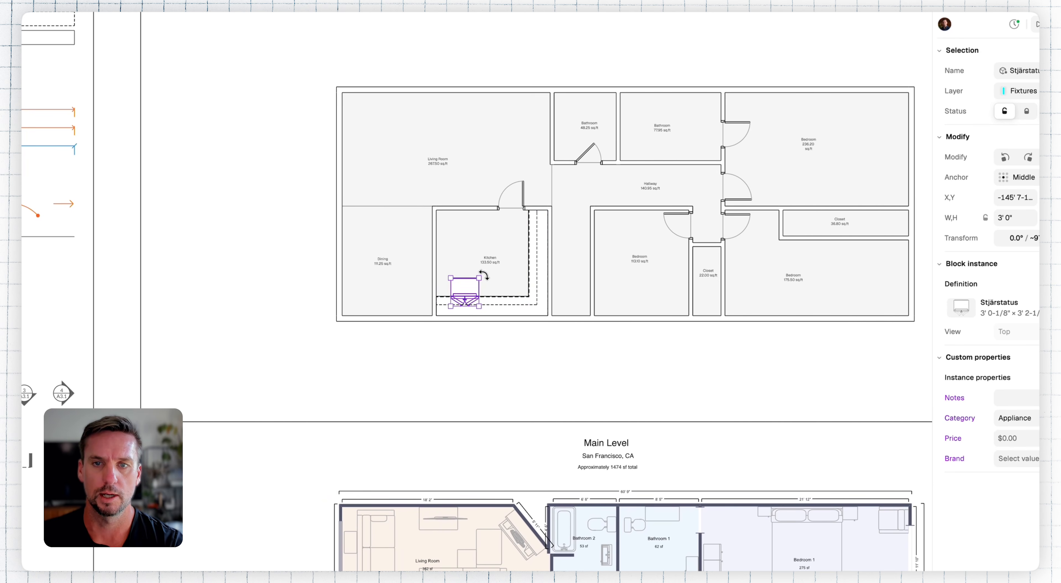
pyautogui.moveTo(503, 251); pyautogui.dragTo(473, 314)
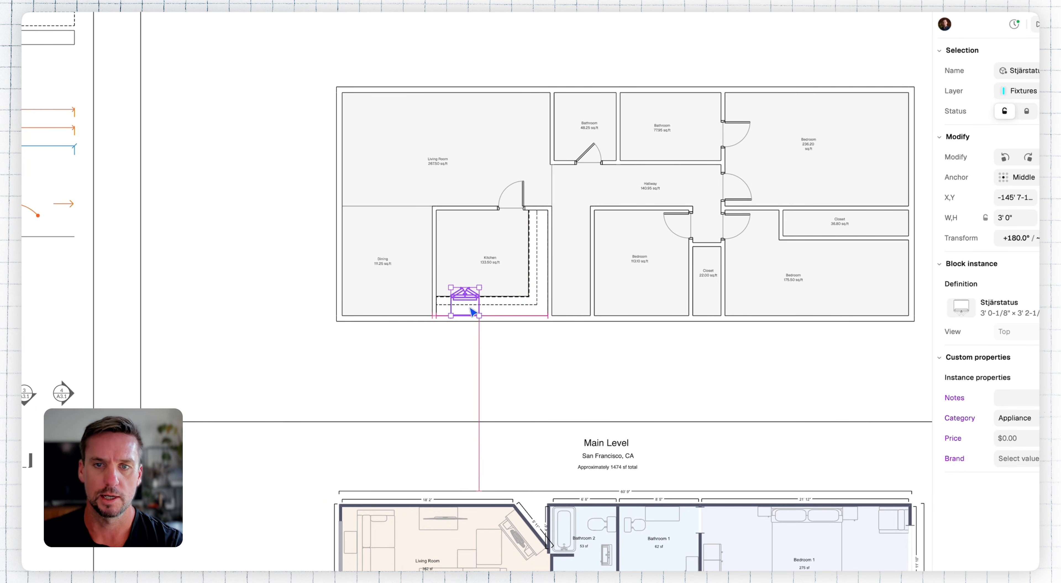
# Step: Copy the dishwasher from the Kitchen & Laundry standard blocks, turn it around and place it in the lower countertop run beside the refrigerator
pyautogui.click(217, 495)
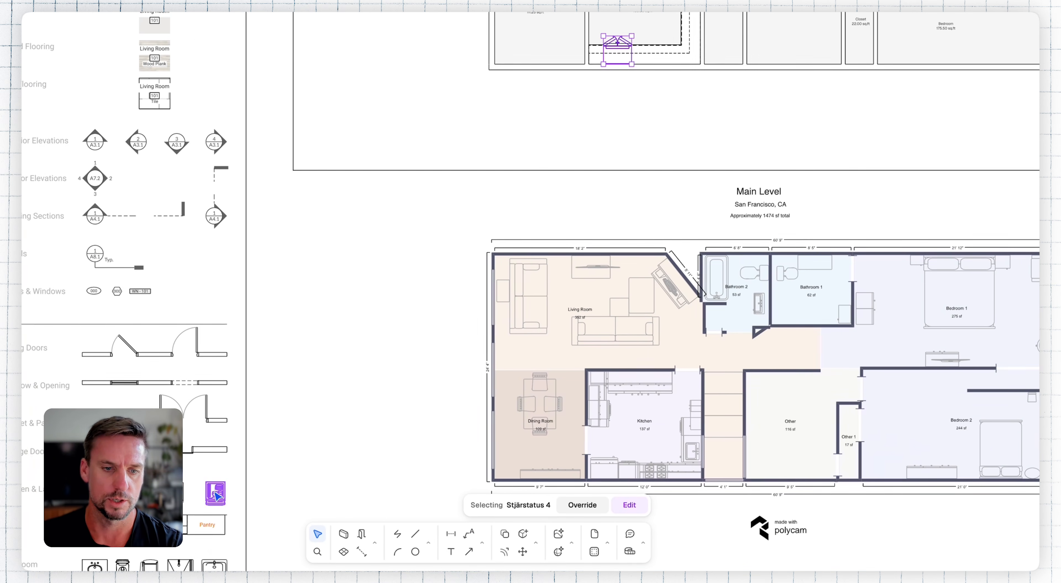
pyautogui.moveTo(222, 496); pyautogui.dragTo(663, 32)
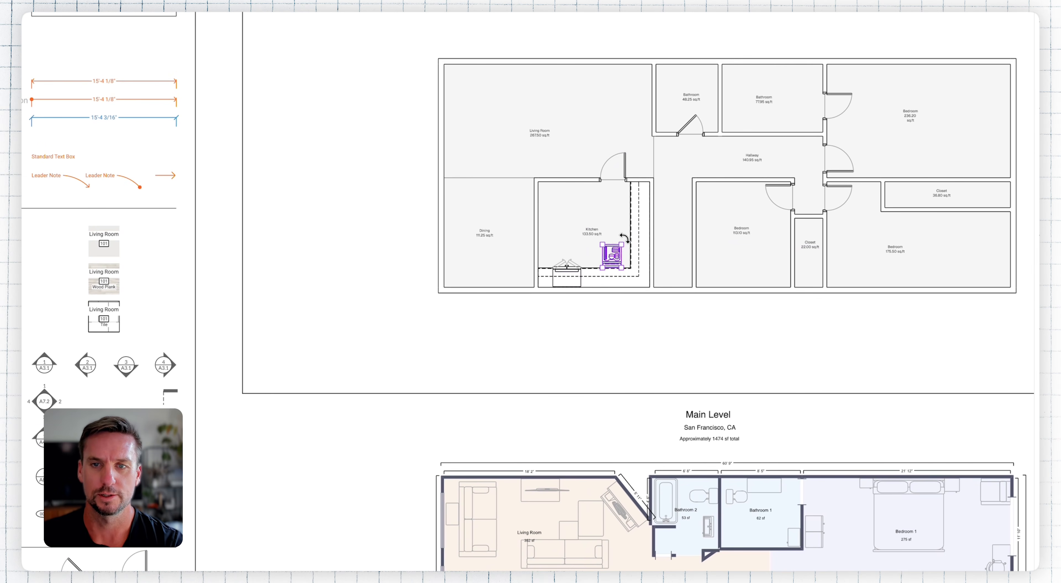
pyautogui.moveTo(624, 238); pyautogui.dragTo(589, 304)
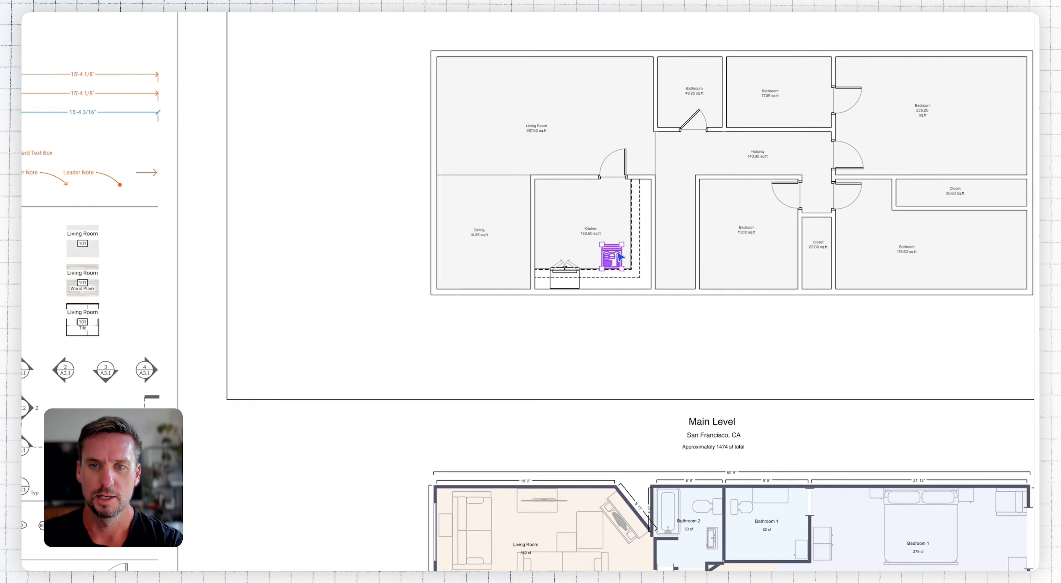
pyautogui.click(659, 501)
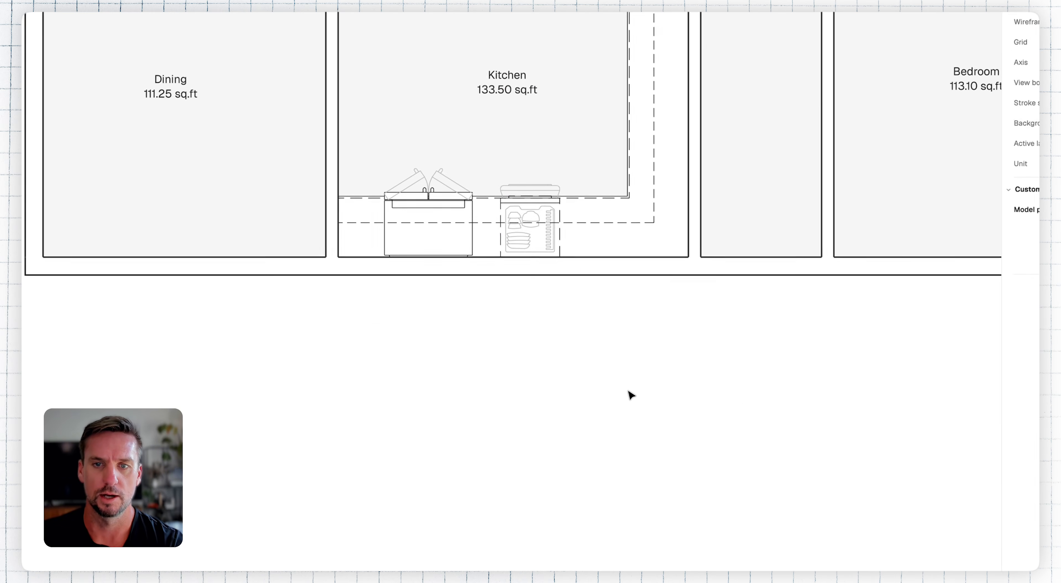
pyautogui.moveTo(725, 397); pyautogui.dragTo(522, 488, button='middle')
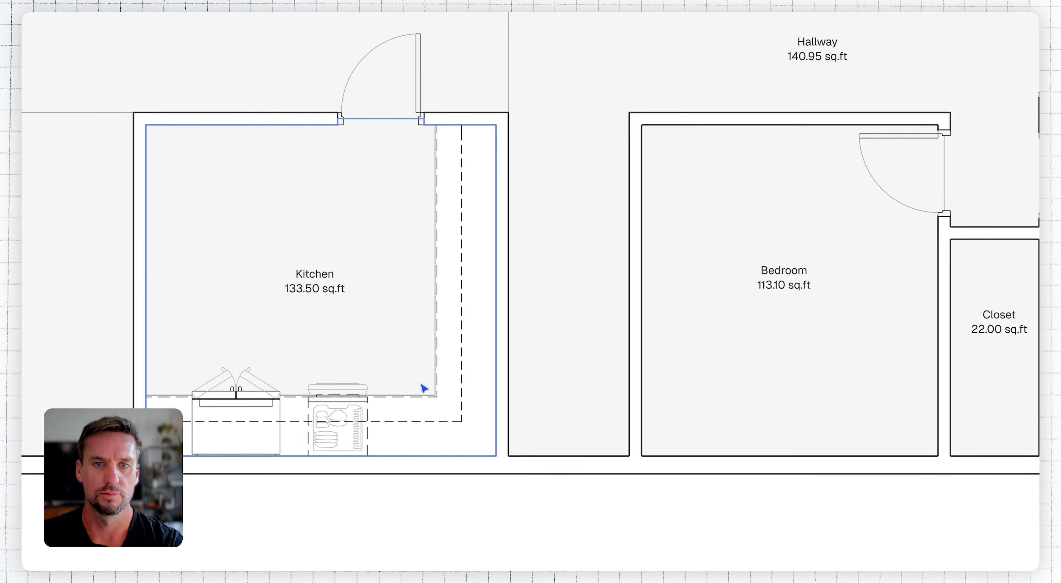